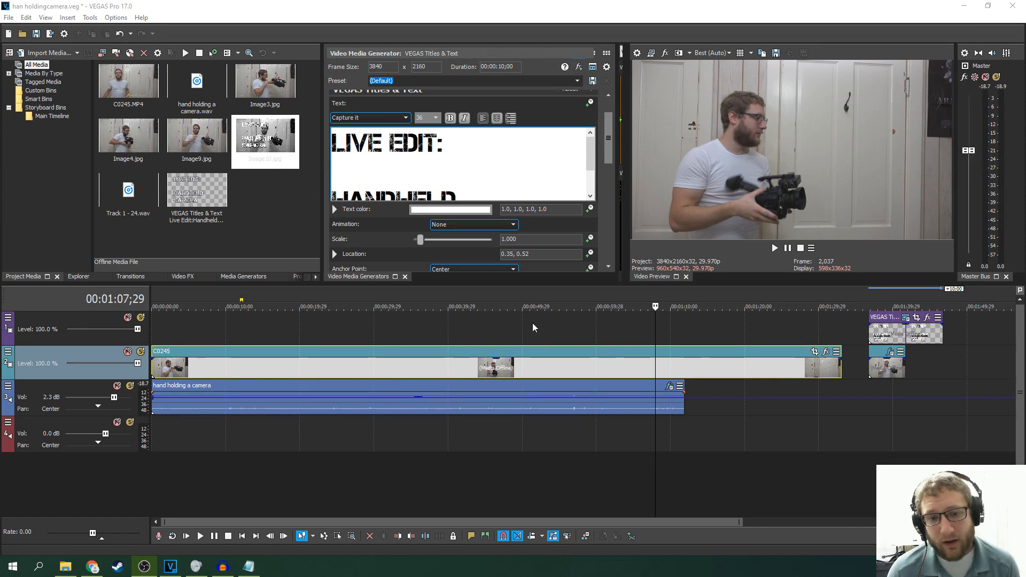
# - Review the C0245 footage at various points along the timeline, from the opening banana shots to the camera-handling shots
pyautogui.click(476, 326)
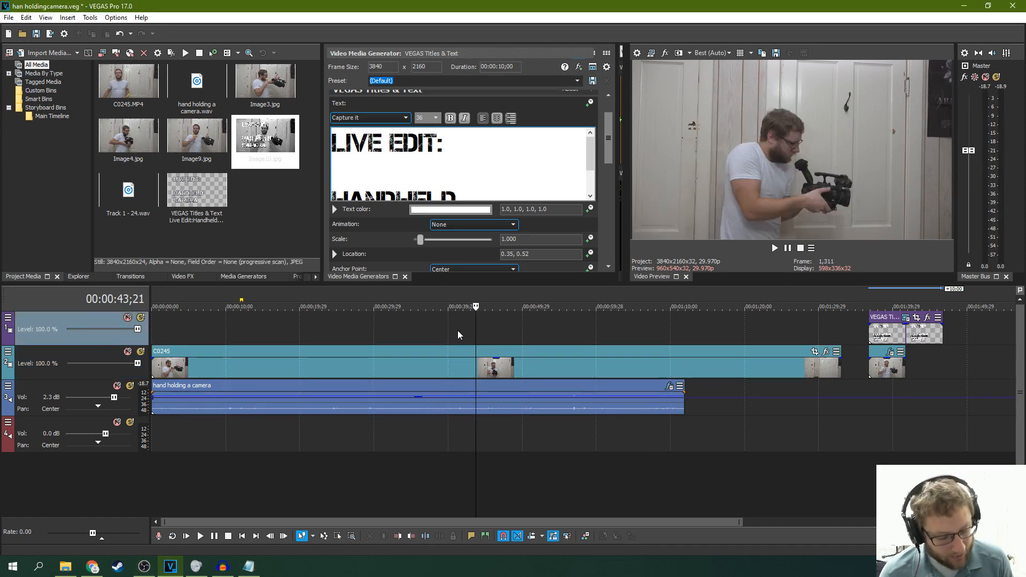
pyautogui.click(398, 333)
pyautogui.click(337, 334)
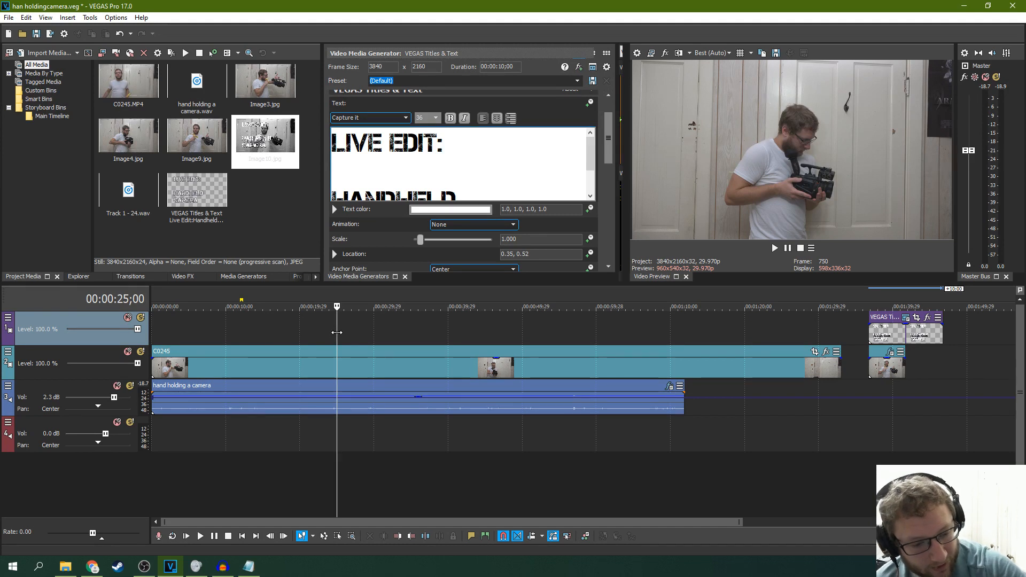
pyautogui.click(286, 320)
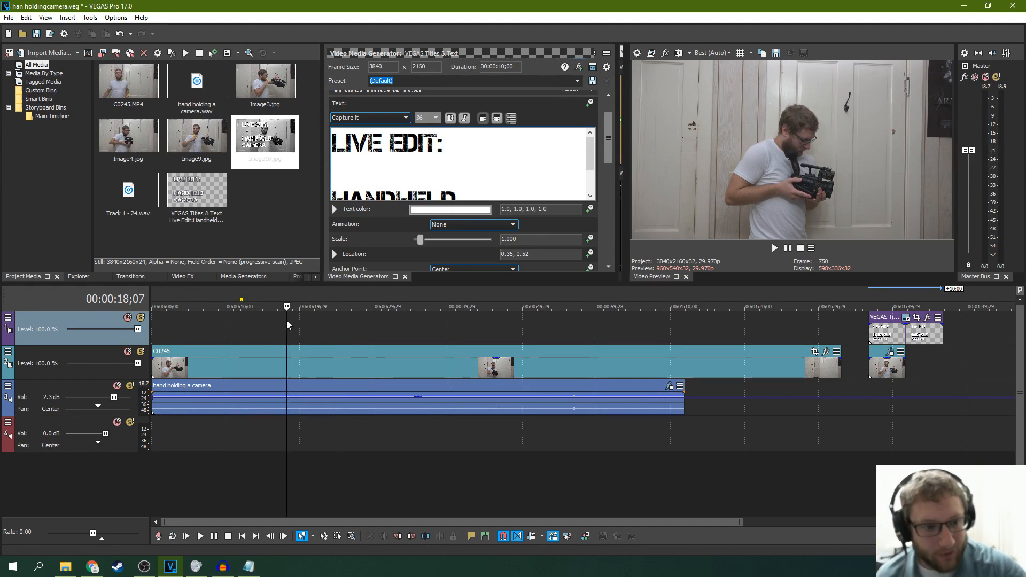
pyautogui.click(524, 320)
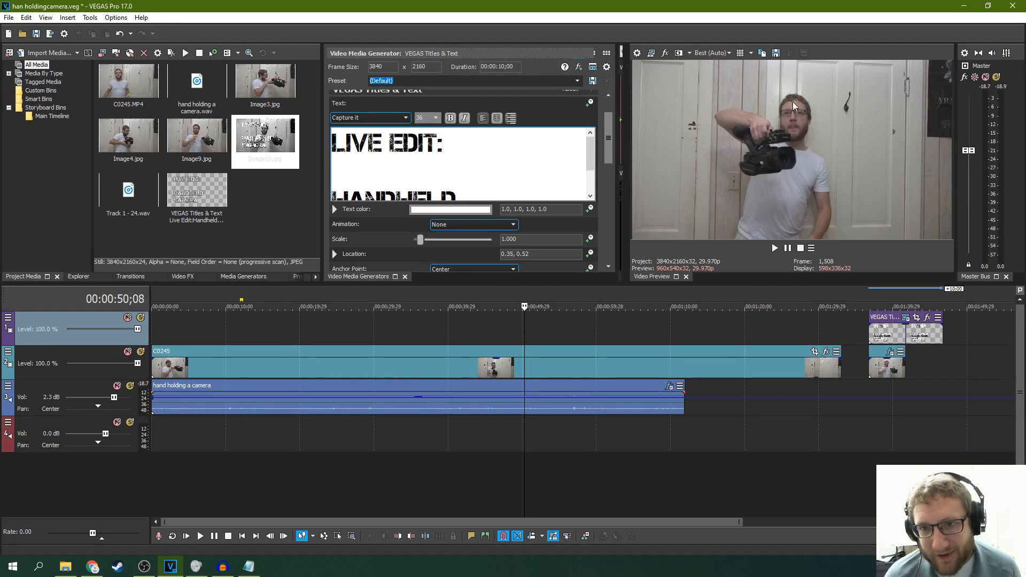
pyautogui.click(197, 319)
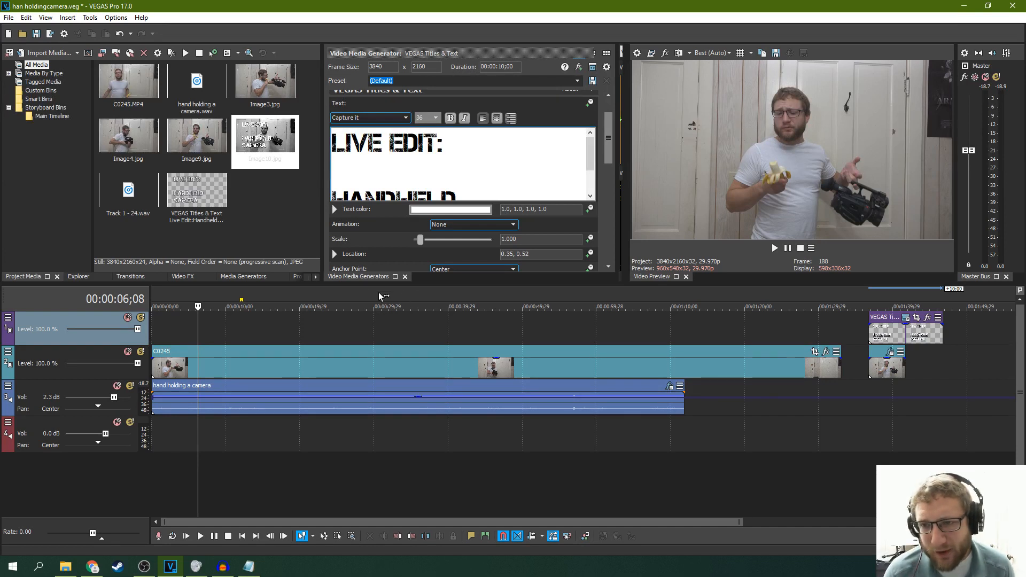
pyautogui.click(270, 332)
pyautogui.click(366, 331)
pyautogui.click(242, 334)
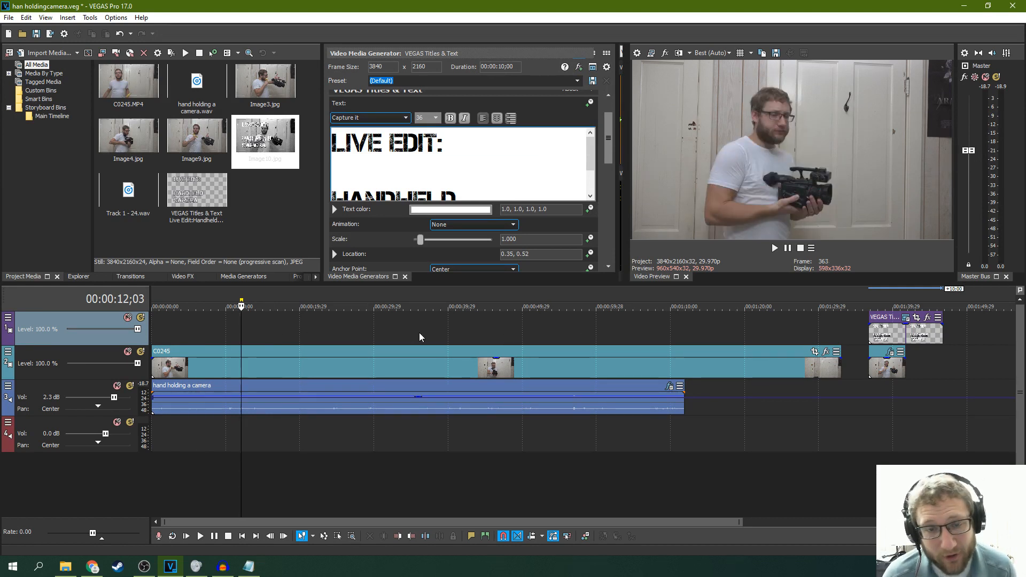
pyautogui.click(359, 337)
pyautogui.click(262, 338)
pyautogui.click(174, 335)
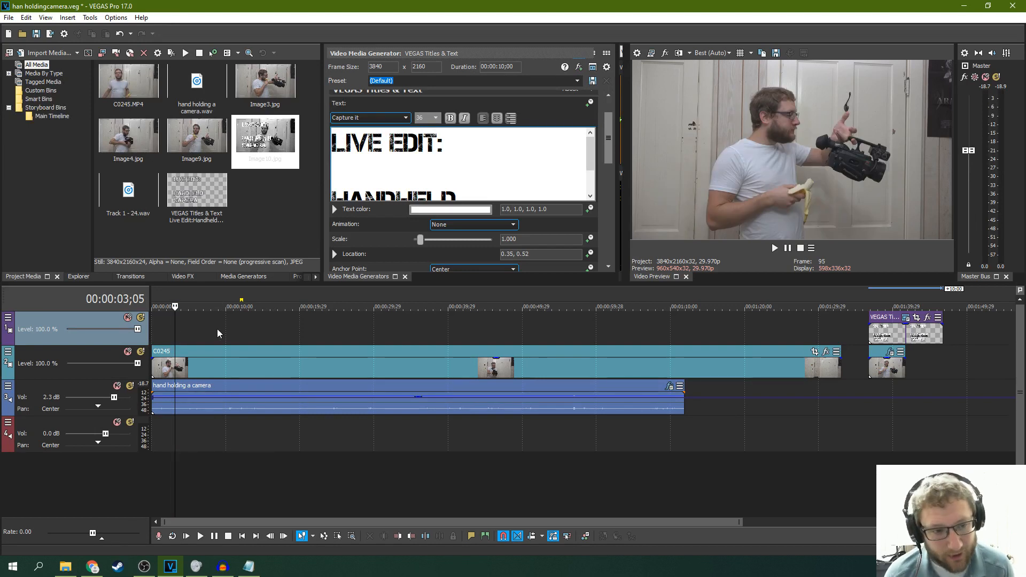
pyautogui.click(332, 342)
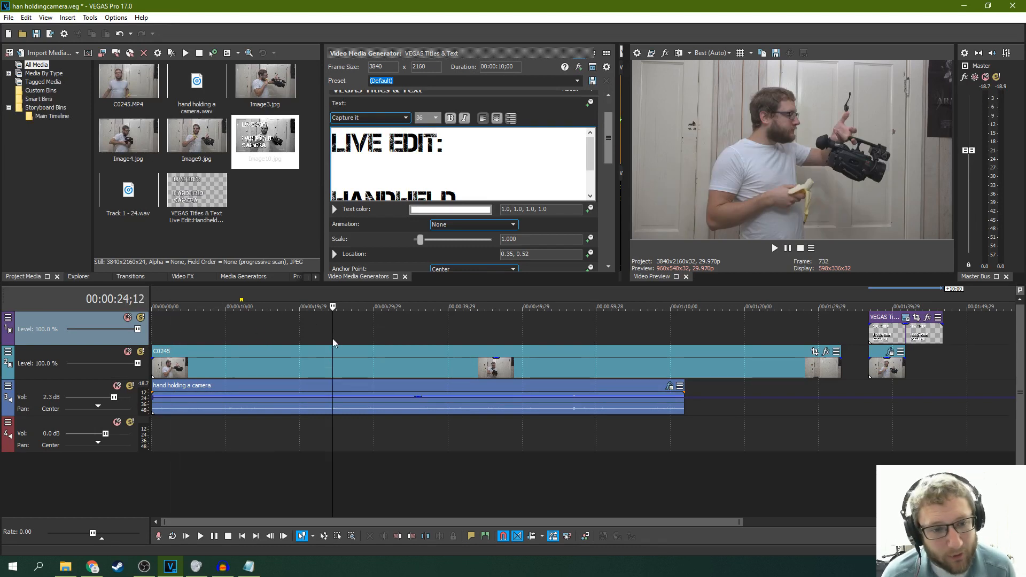
pyautogui.click(269, 344)
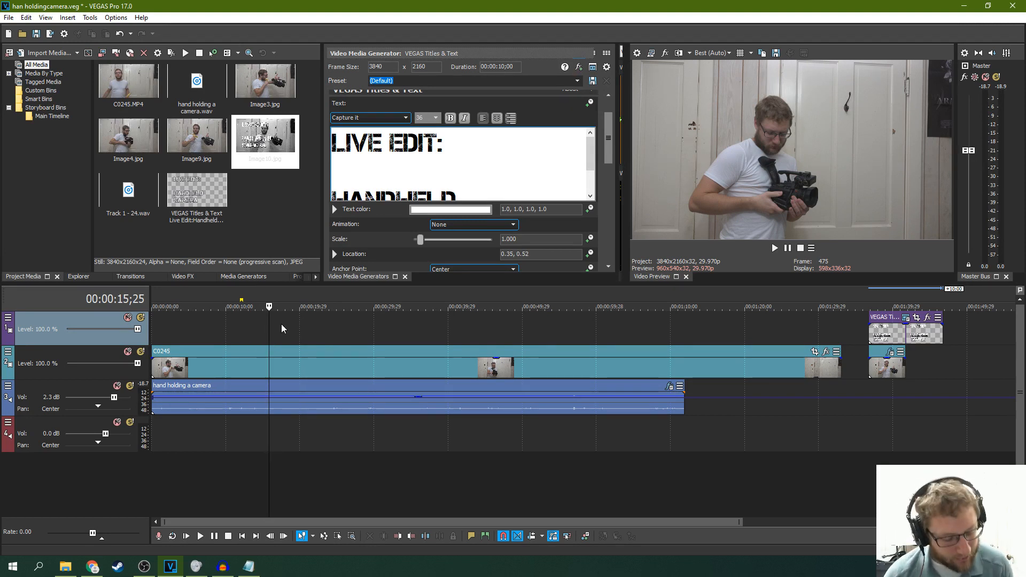
pyautogui.click(256, 324)
pyautogui.click(498, 327)
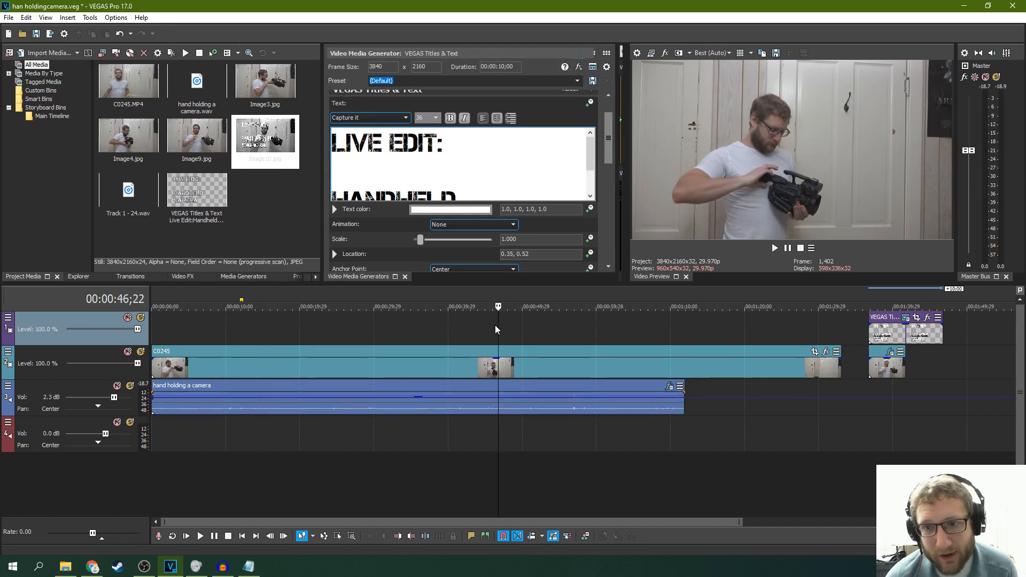
pyautogui.click(328, 345)
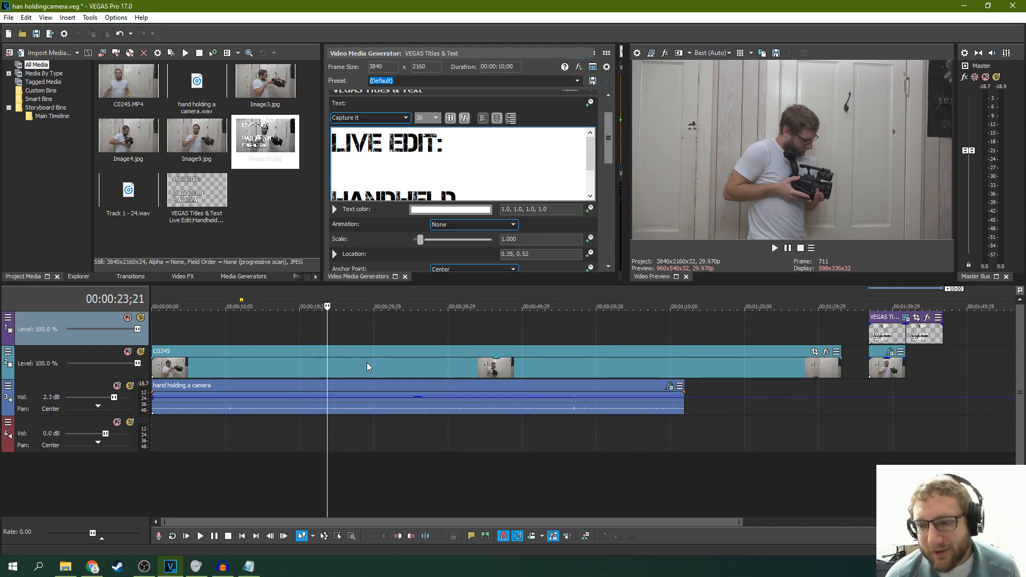
pyautogui.click(234, 341)
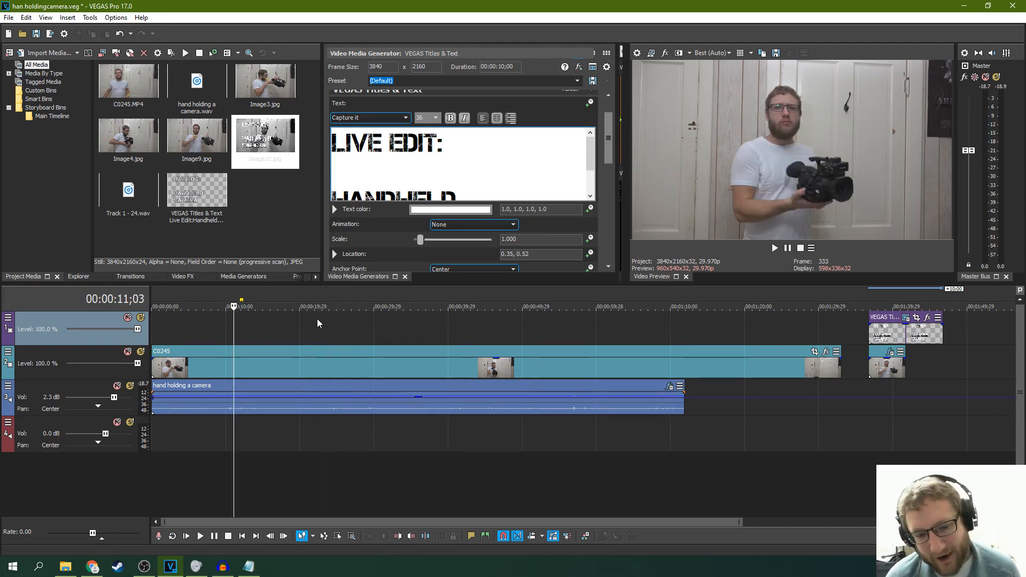
pyautogui.click(335, 327)
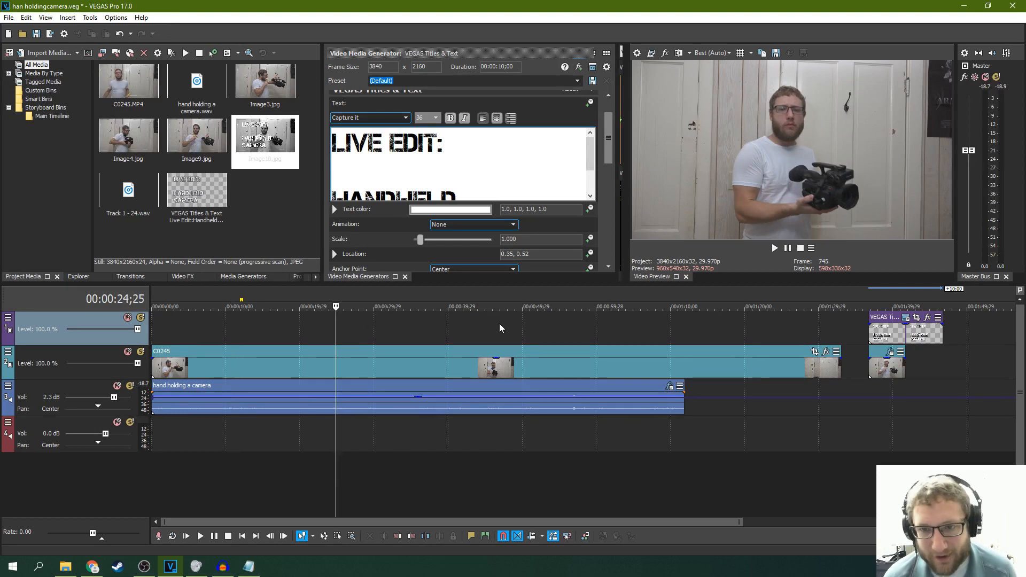
pyautogui.click(500, 326)
pyautogui.click(202, 332)
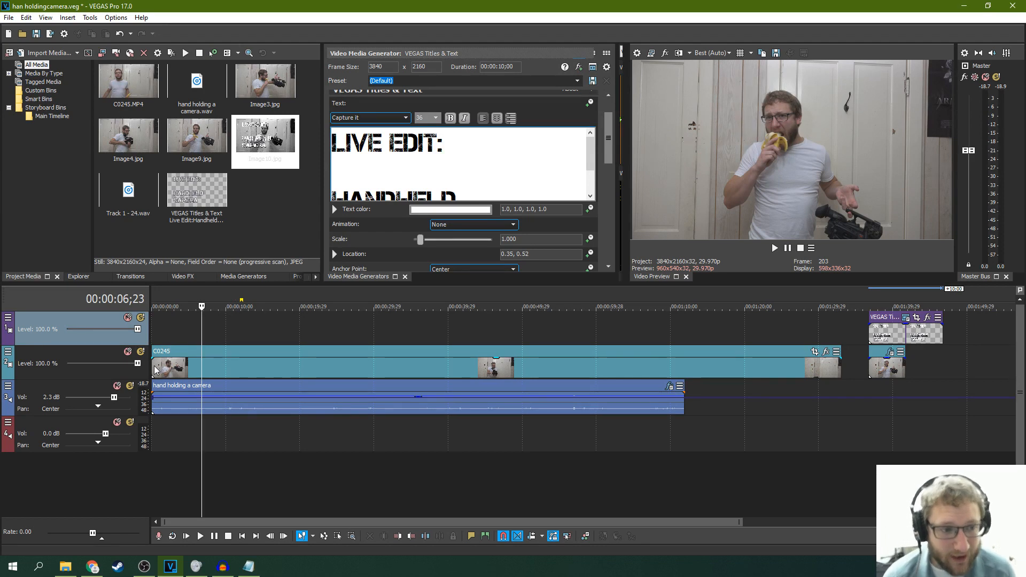
pyautogui.click(314, 353)
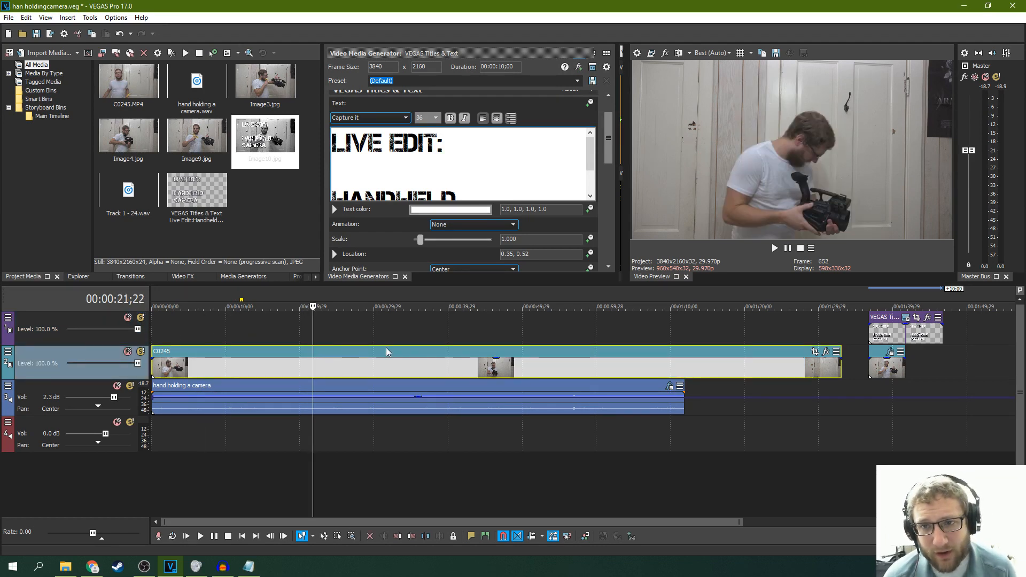
pyautogui.click(443, 334)
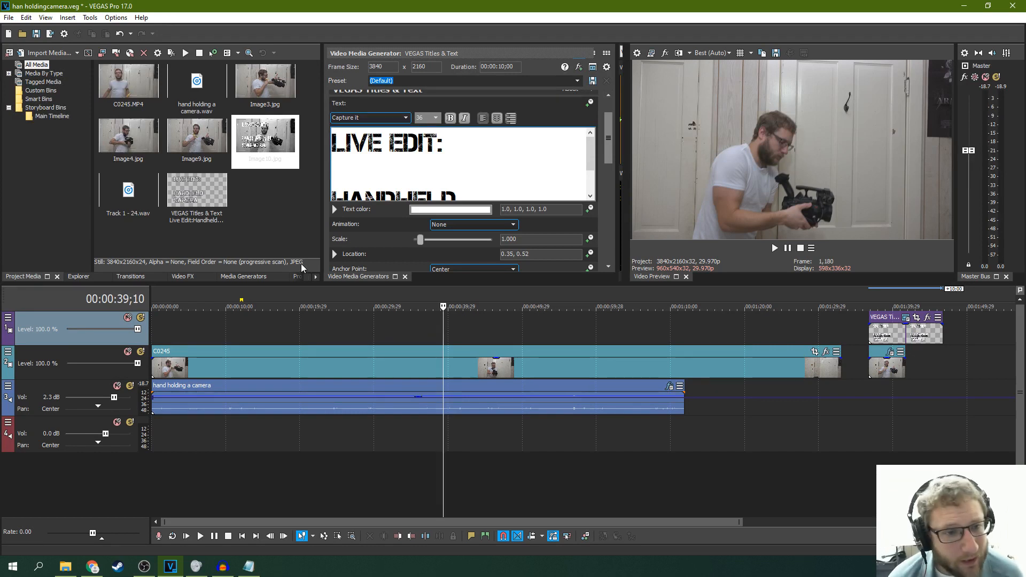
# - Apply the Black and White video effect with the 100% Black and White preset to the C0245 clip
pyautogui.click(182, 276)
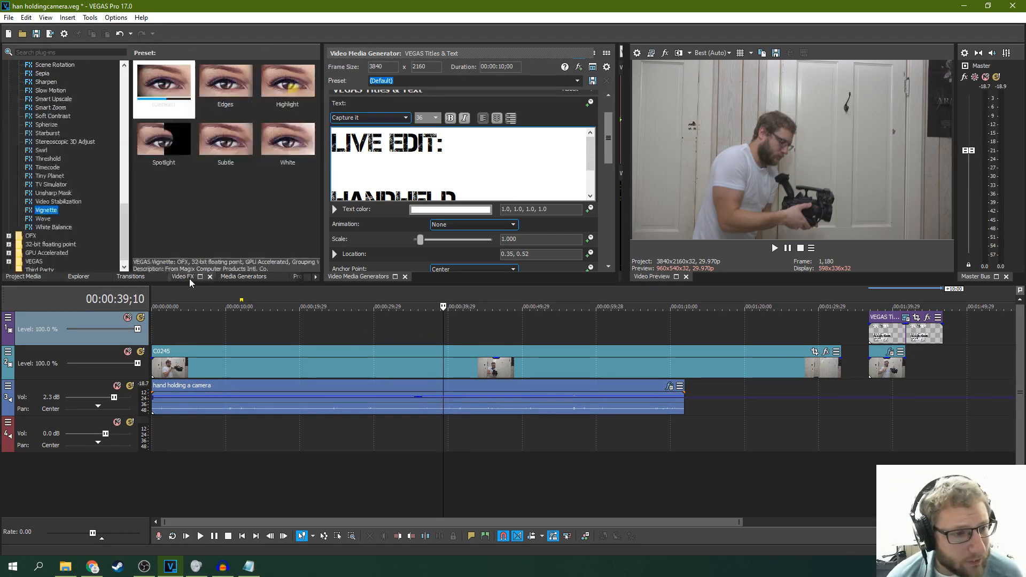
pyautogui.click(62, 170)
pyautogui.scroll(5, 60, 165)
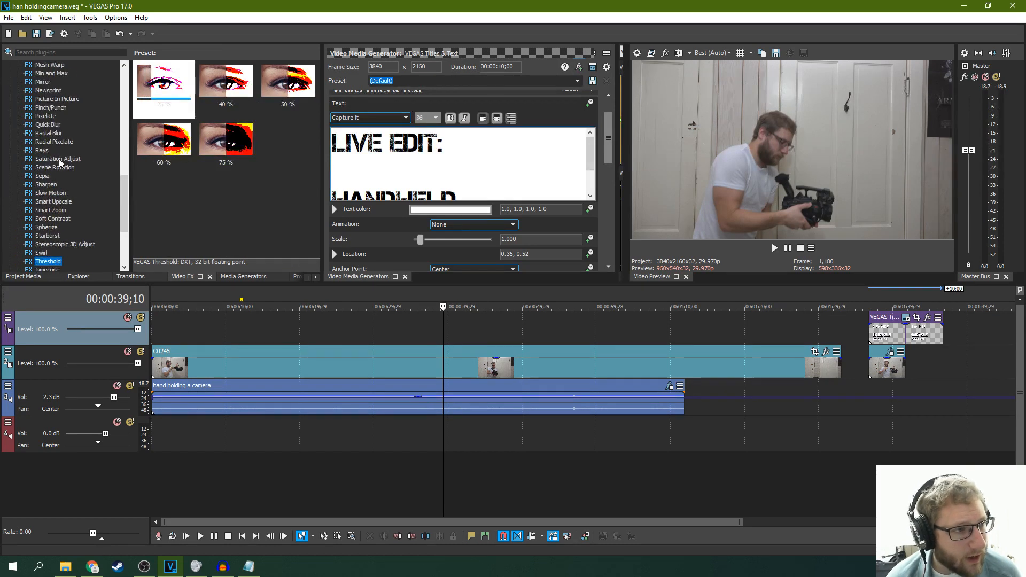
pyautogui.click(59, 159)
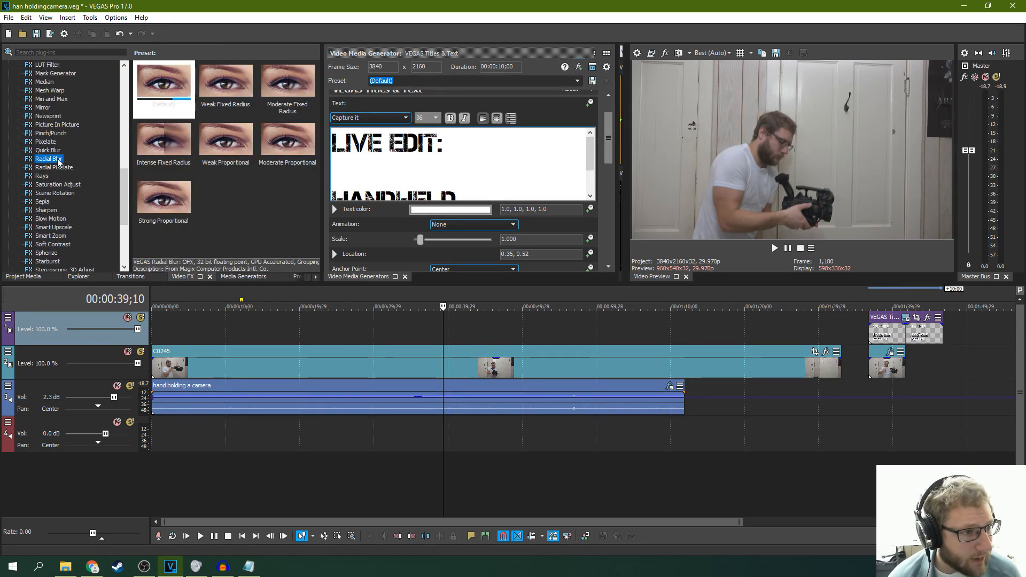
pyautogui.click(50, 193)
pyautogui.scroll(-1, 46, 189)
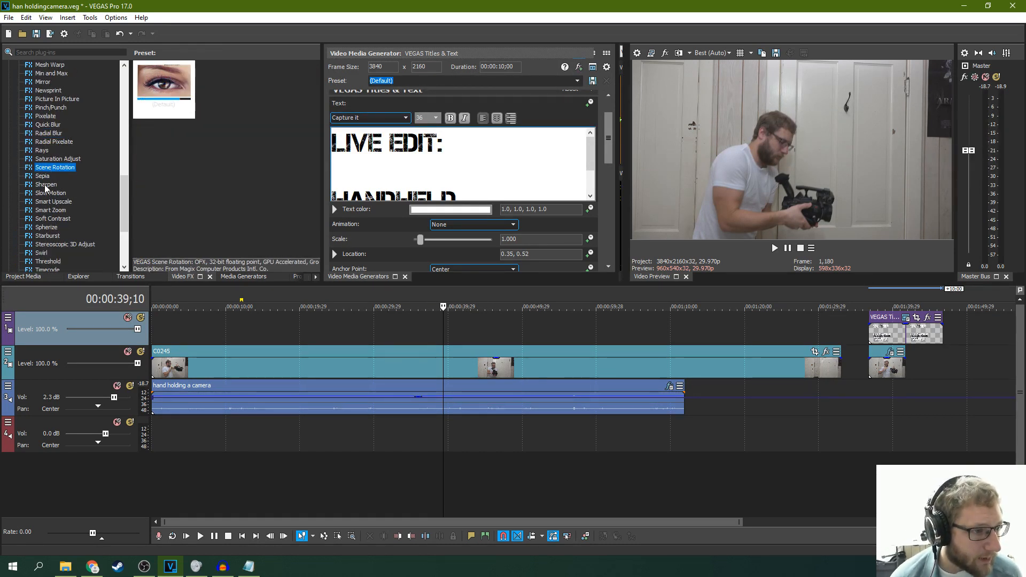
pyautogui.scroll(12, 46, 188)
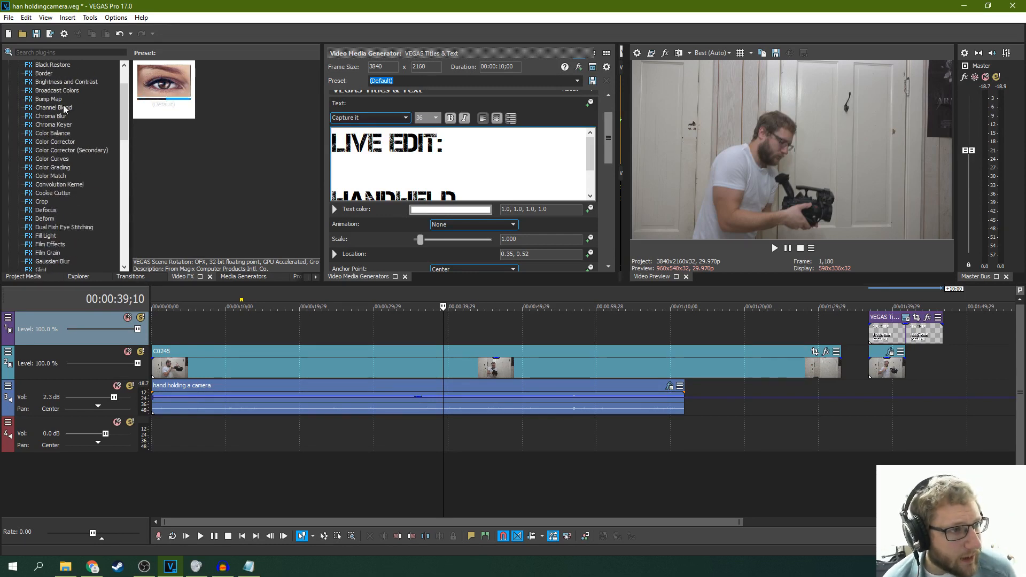
pyautogui.scroll(1, 58, 83)
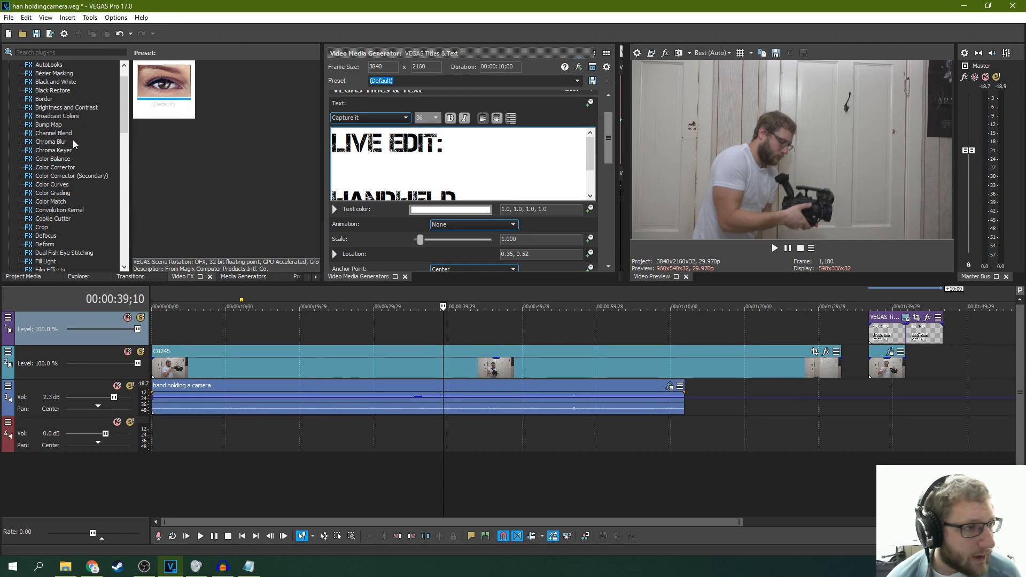
pyautogui.scroll(1, 60, 157)
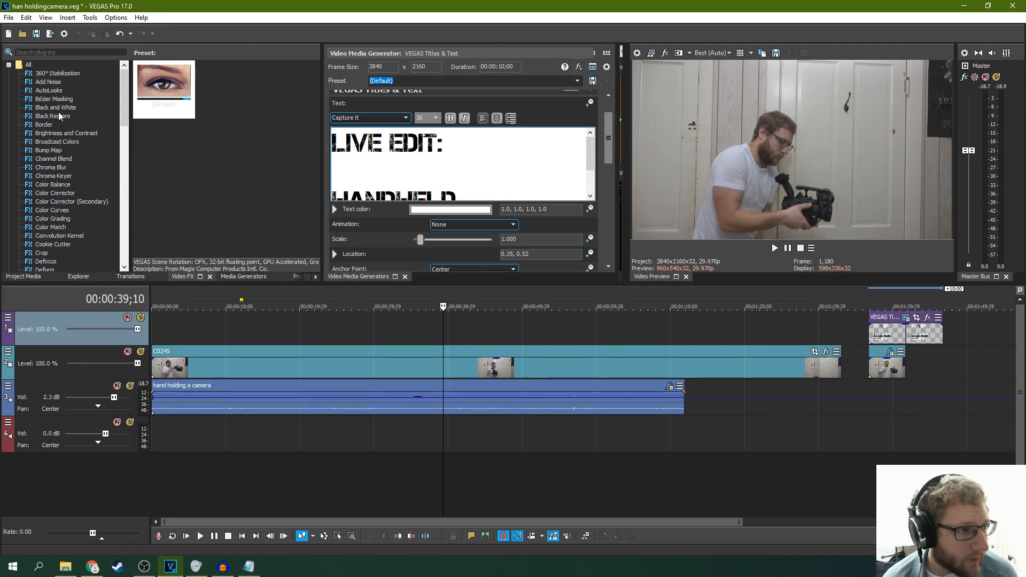
pyautogui.click(56, 108)
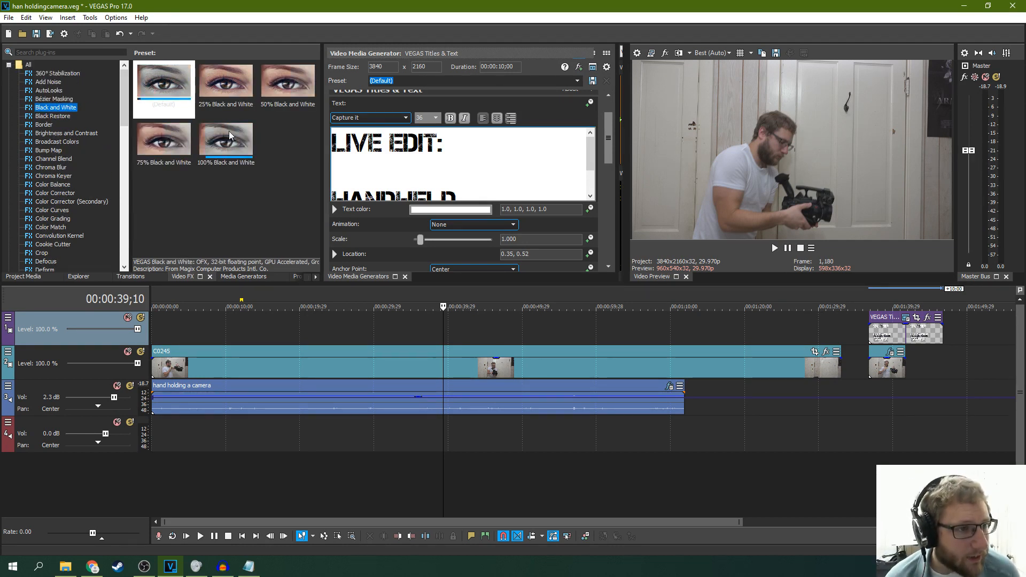
pyautogui.moveTo(229, 137); pyautogui.dragTo(547, 360)
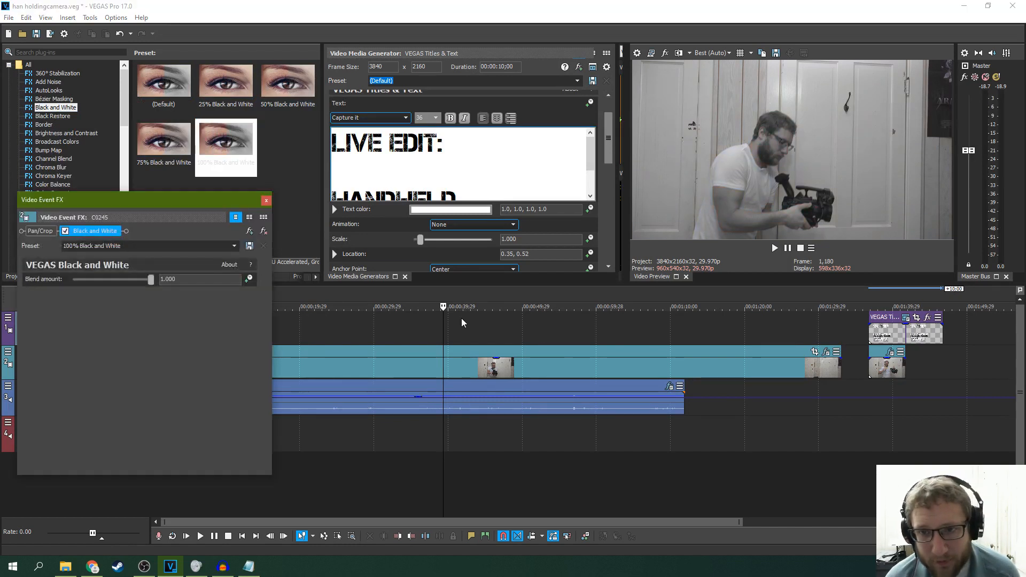
pyautogui.moveTo(211, 208); pyautogui.dragTo(279, 206)
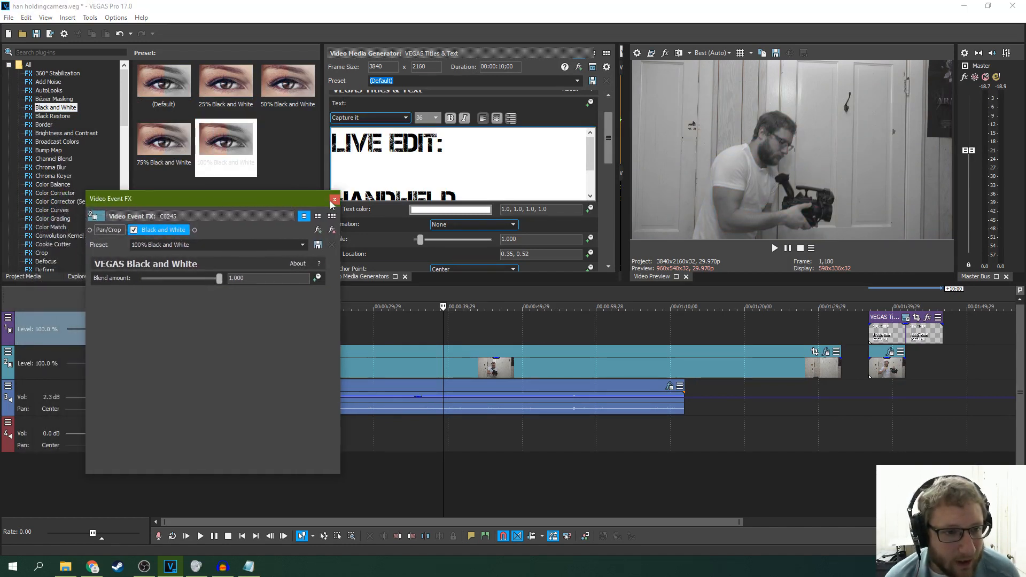
pyautogui.click(335, 199)
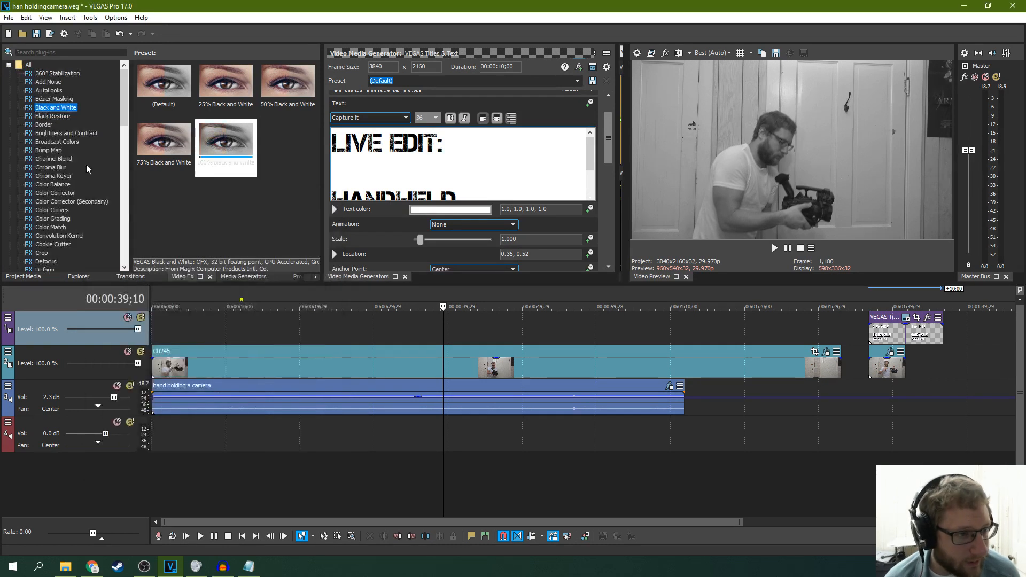
# - Add the default Levels effect to the C0245 clip, with input start at 0.109 and input end at 0.857
pyautogui.press('l')
pyautogui.scroll(-3, 99, 177)
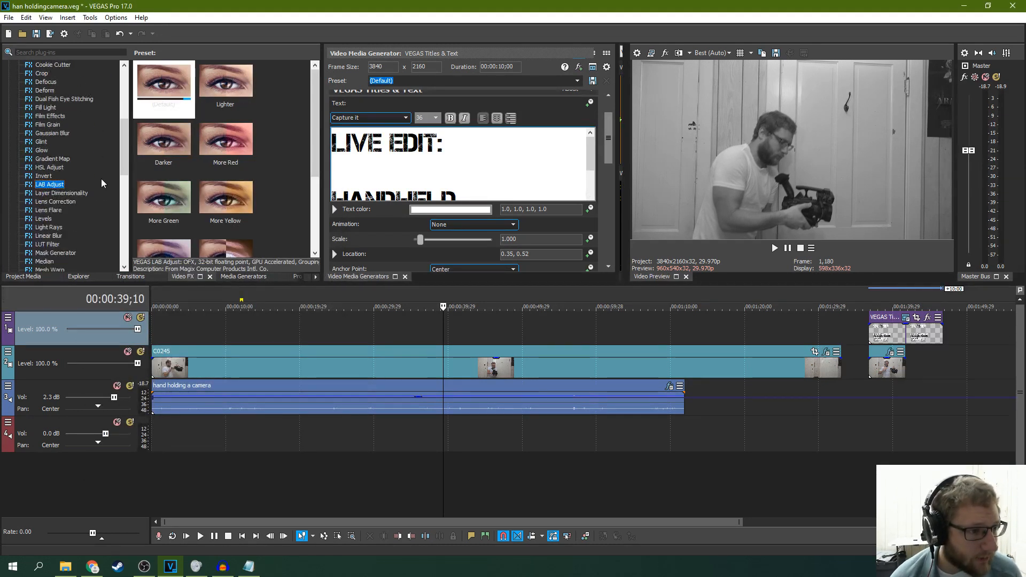
pyautogui.click(44, 220)
pyautogui.moveTo(175, 90); pyautogui.dragTo(312, 362)
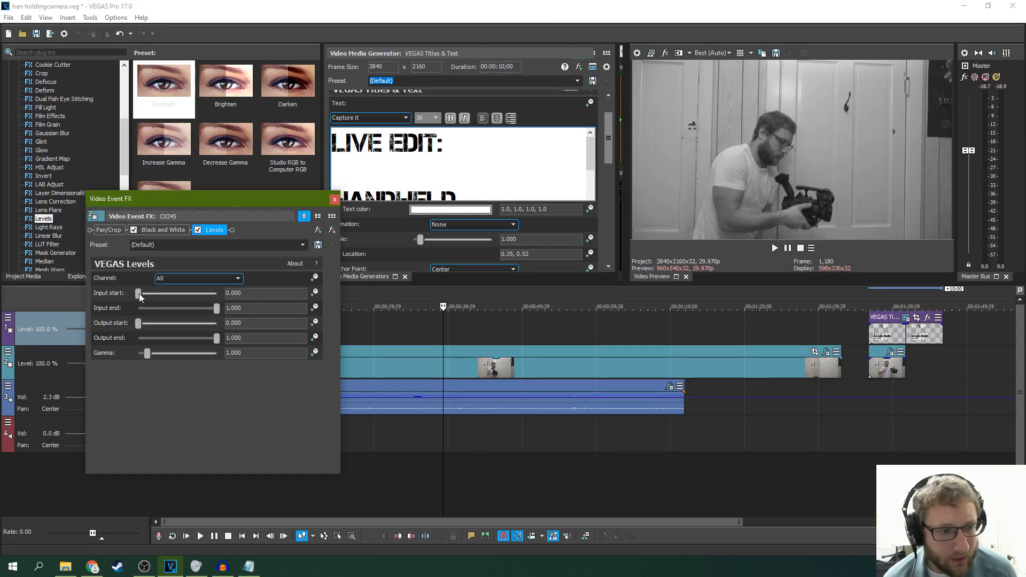
pyautogui.moveTo(144, 295); pyautogui.dragTo(148, 295)
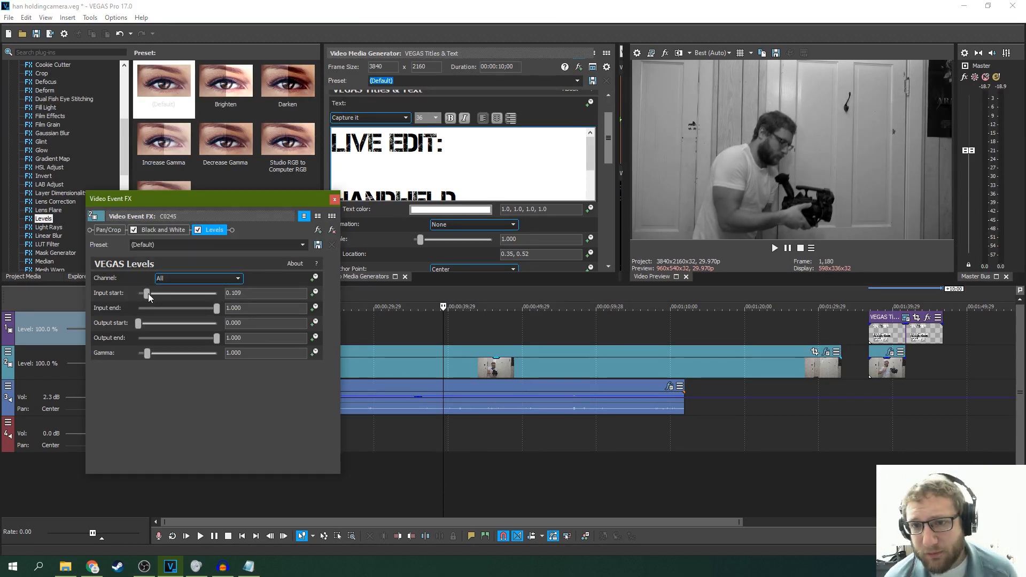
pyautogui.moveTo(217, 310)
pyautogui.mouseDown()
pyautogui.moveTo(191, 310)
pyautogui.moveTo(217, 314)
pyautogui.moveTo(205, 313)
pyautogui.mouseUp()
# - Show the Video Scopes and switch them to the Histogram display
pyautogui.moveTo(618, 167); pyautogui.dragTo(329, 187)
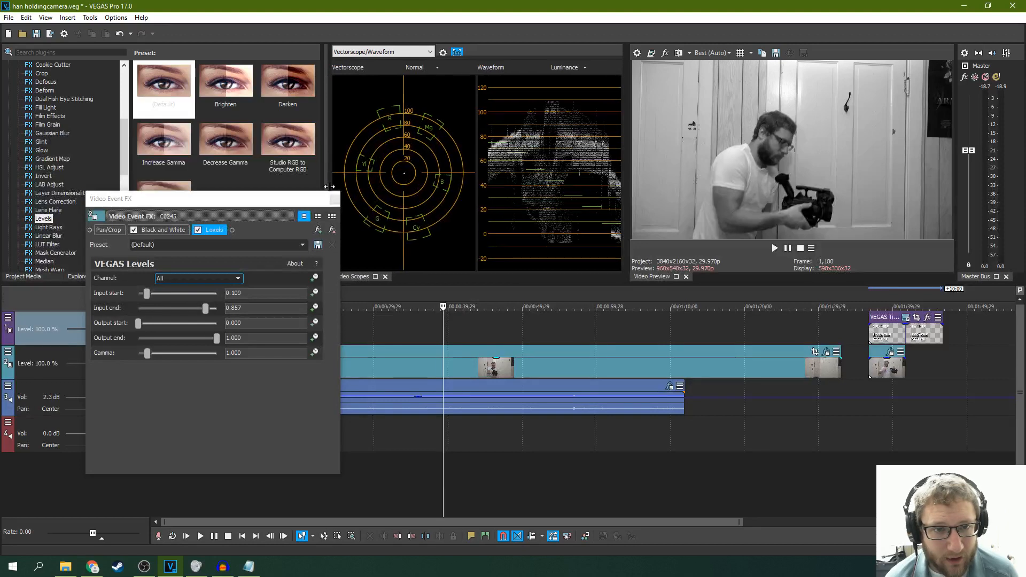
pyautogui.click(429, 52)
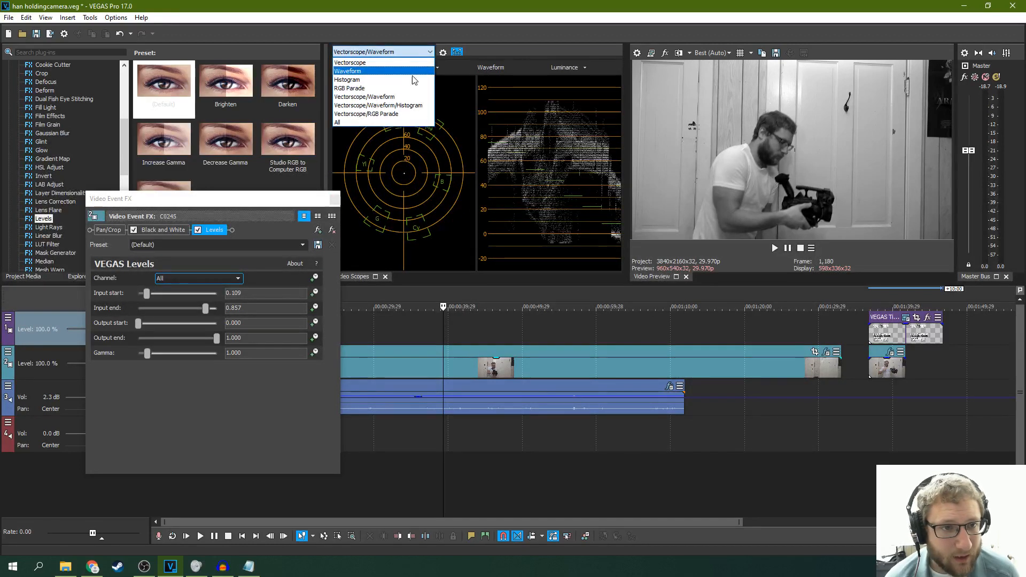
pyautogui.click(380, 79)
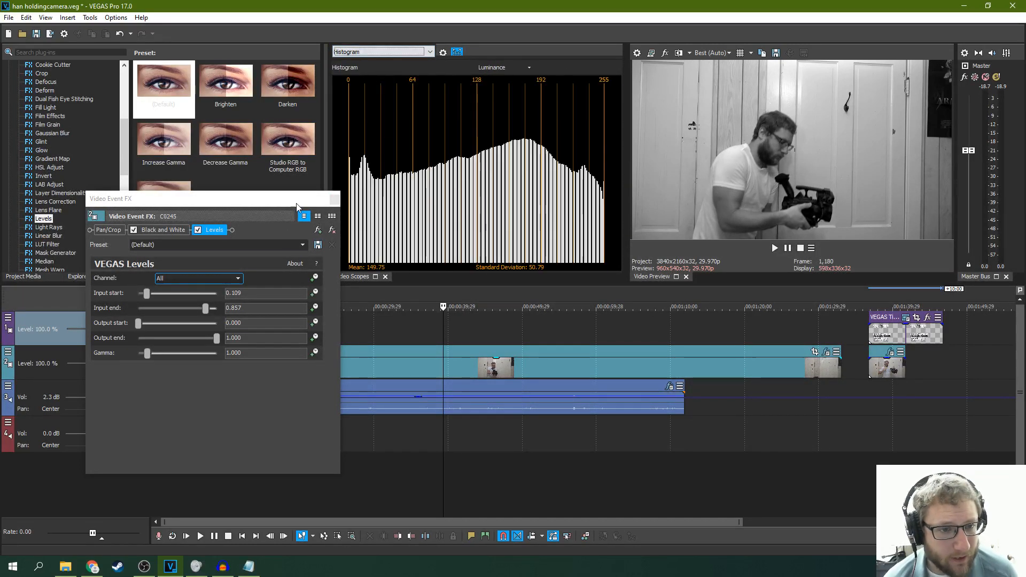
# - Return the Levels input start to 0.000 and set the input end to 0.905
pyautogui.moveTo(297, 203); pyautogui.dragTo(278, 202)
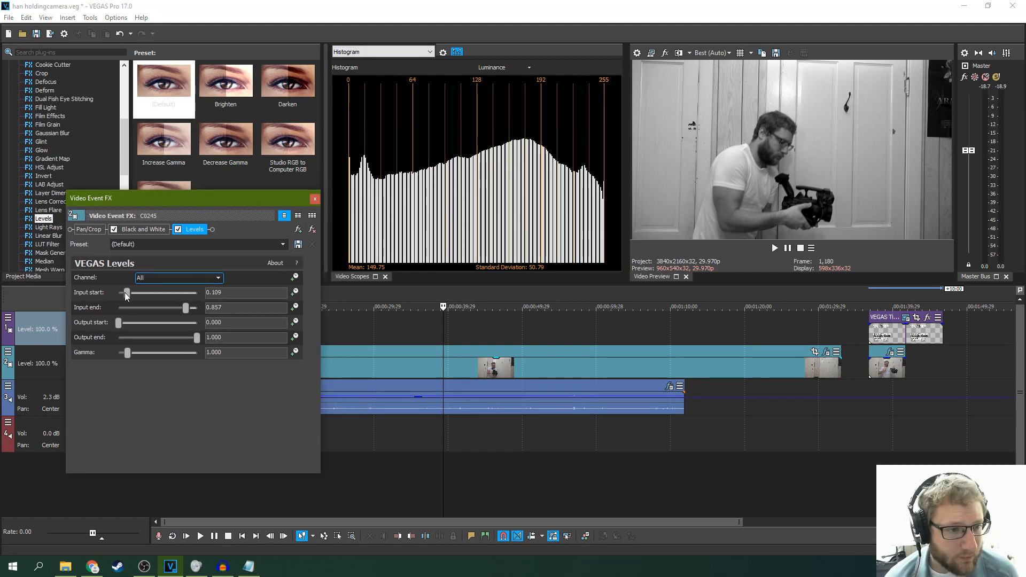
pyautogui.moveTo(125, 294); pyautogui.dragTo(114, 294)
pyautogui.moveTo(187, 307)
pyautogui.mouseDown()
pyautogui.moveTo(228, 310)
pyautogui.moveTo(191, 314)
pyautogui.mouseUp()
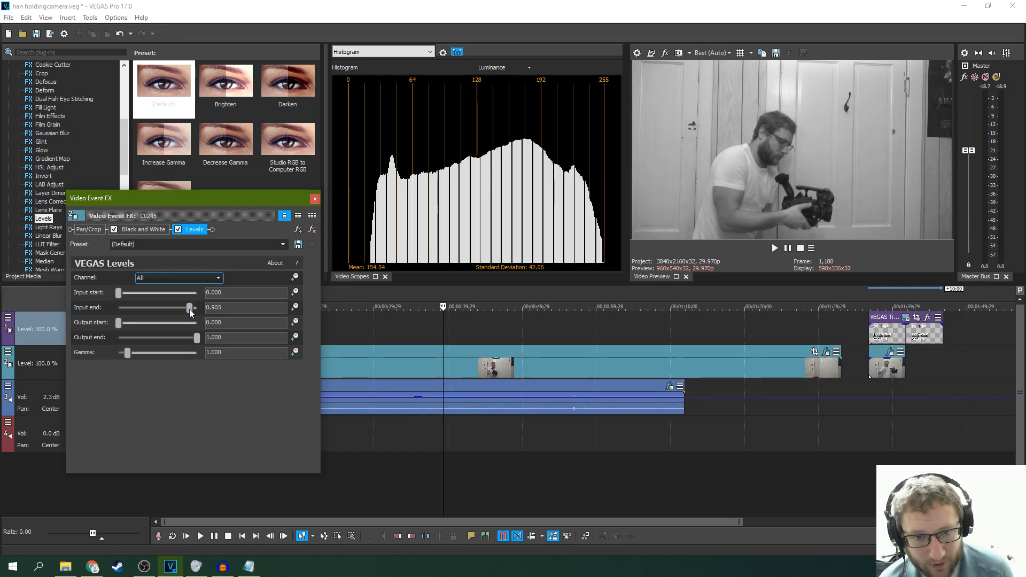
# - Set the Levels input start to 0.075, input end to 0.912 and gamma to 1.131, and check the frame at 00:00:28;20
pyautogui.moveTo(118, 293); pyautogui.dragTo(124, 297)
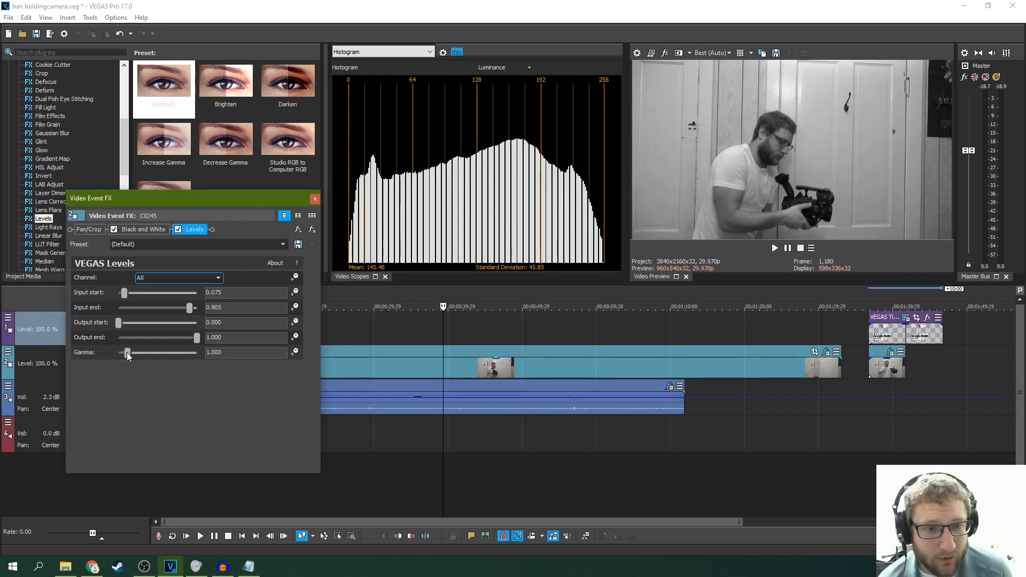
pyautogui.moveTo(127, 351); pyautogui.dragTo(126, 352)
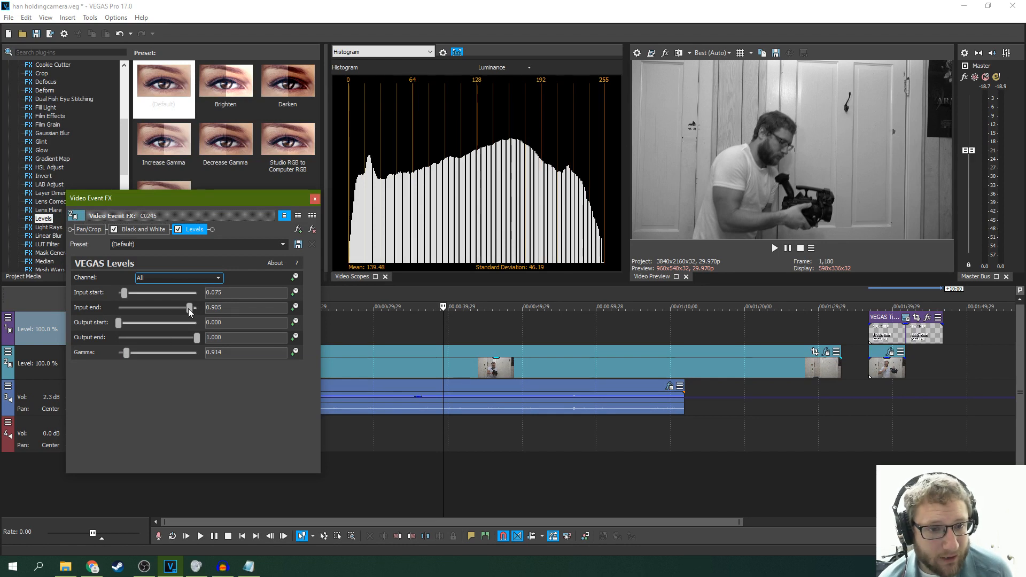
pyautogui.moveTo(188, 309); pyautogui.dragTo(190, 311)
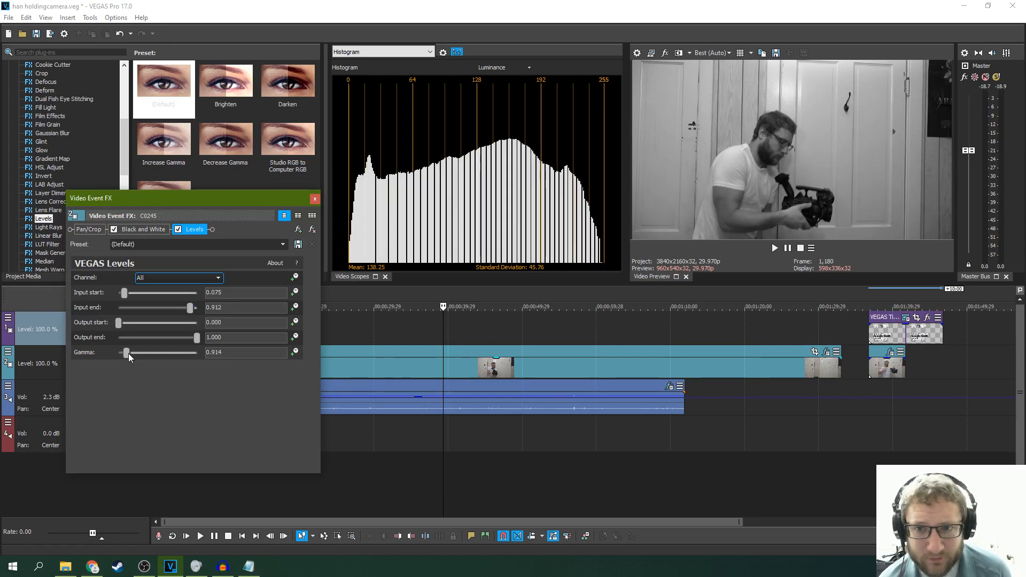
pyautogui.moveTo(126, 354); pyautogui.dragTo(130, 354)
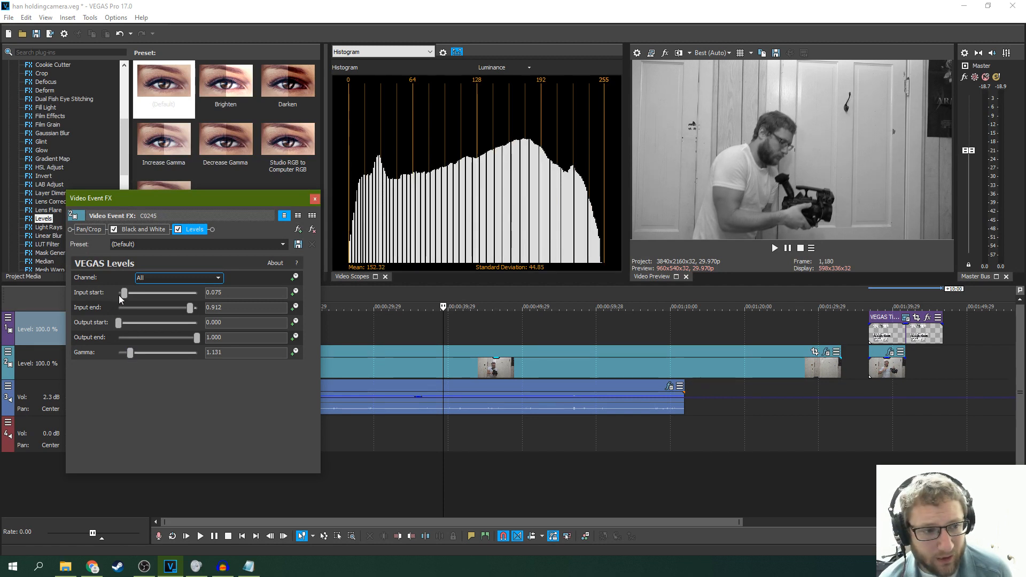
pyautogui.moveTo(124, 293); pyautogui.dragTo(125, 301)
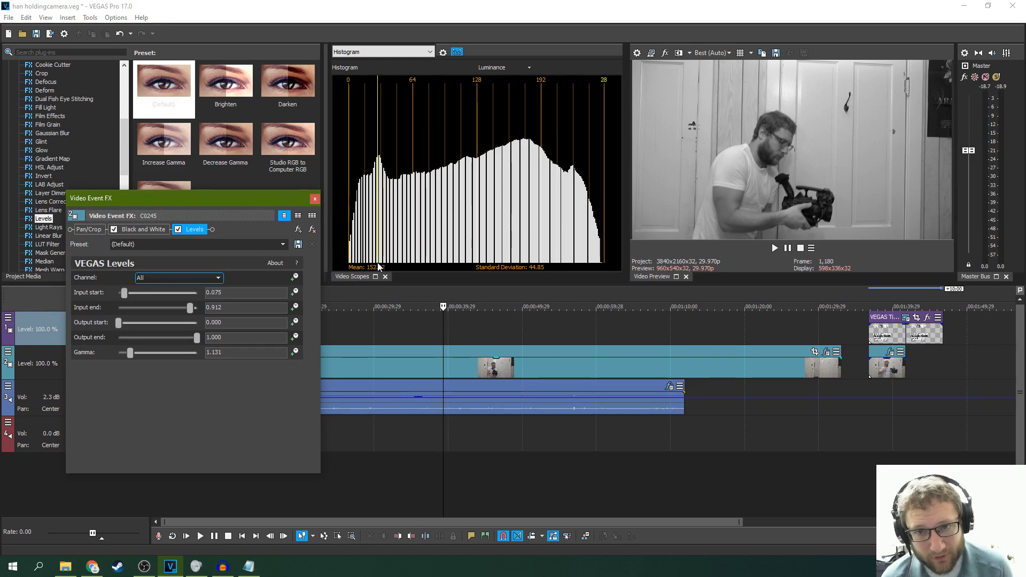
pyautogui.click(314, 199)
pyautogui.click(364, 340)
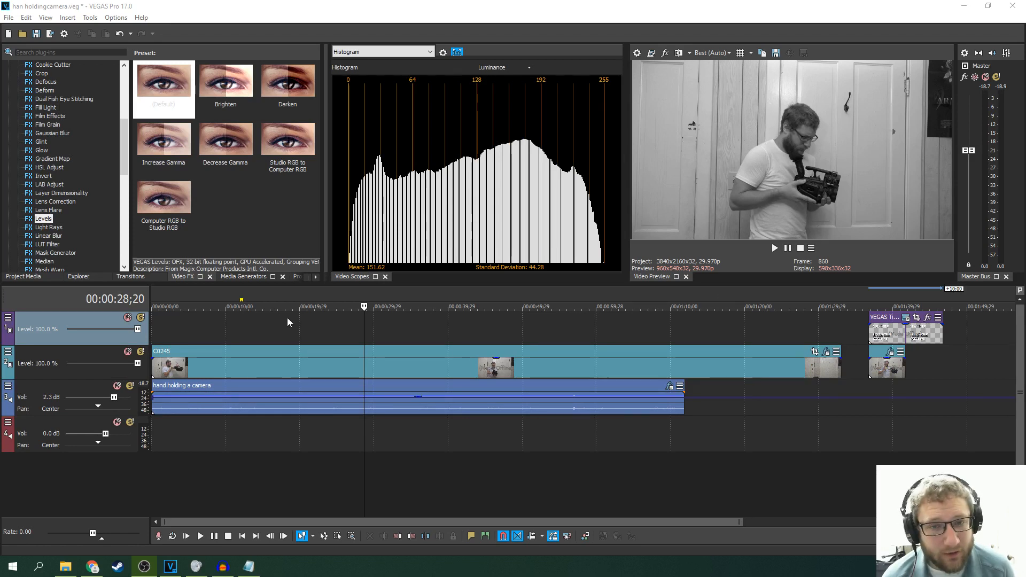
# - Browse the available video effects, checking the Slow Motion and Pinch/Punch presets
pyautogui.click(74, 203)
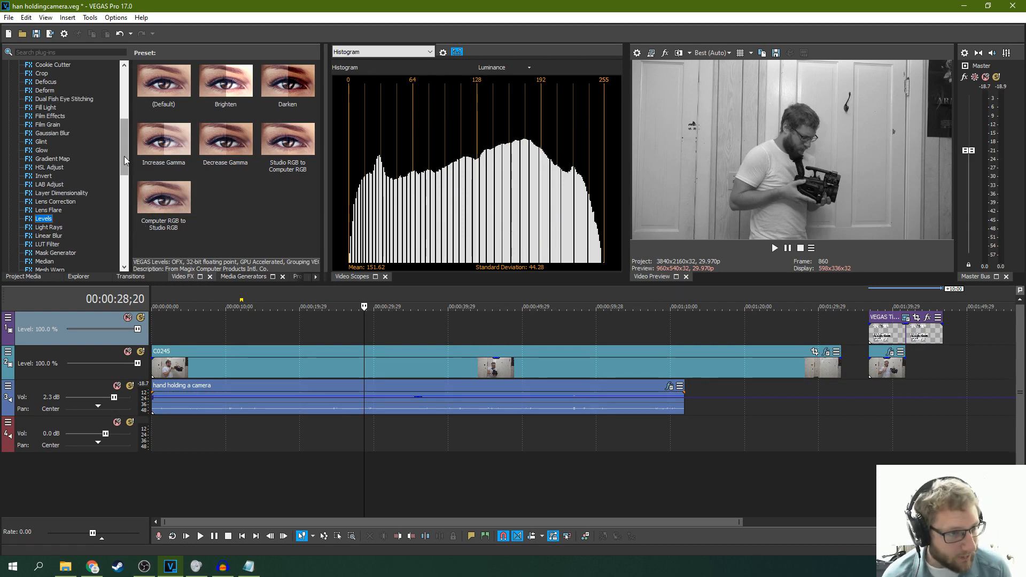
pyautogui.moveTo(124, 156); pyautogui.dragTo(120, 217)
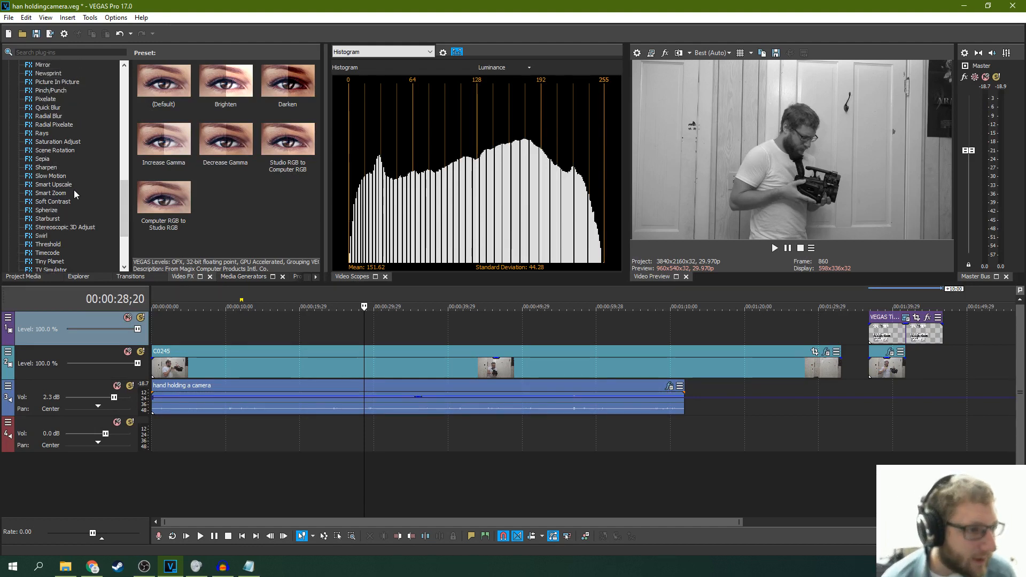
pyautogui.click(62, 176)
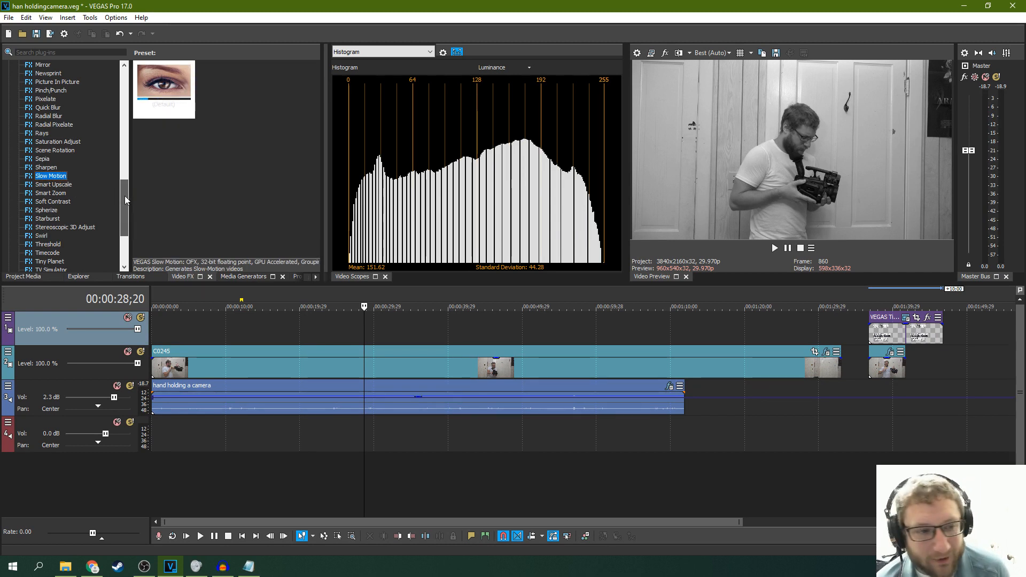
pyautogui.moveTo(124, 195)
pyautogui.mouseDown()
pyautogui.moveTo(124, 182)
pyautogui.moveTo(119, 208)
pyautogui.mouseUp()
pyautogui.scroll(1, 117, 213)
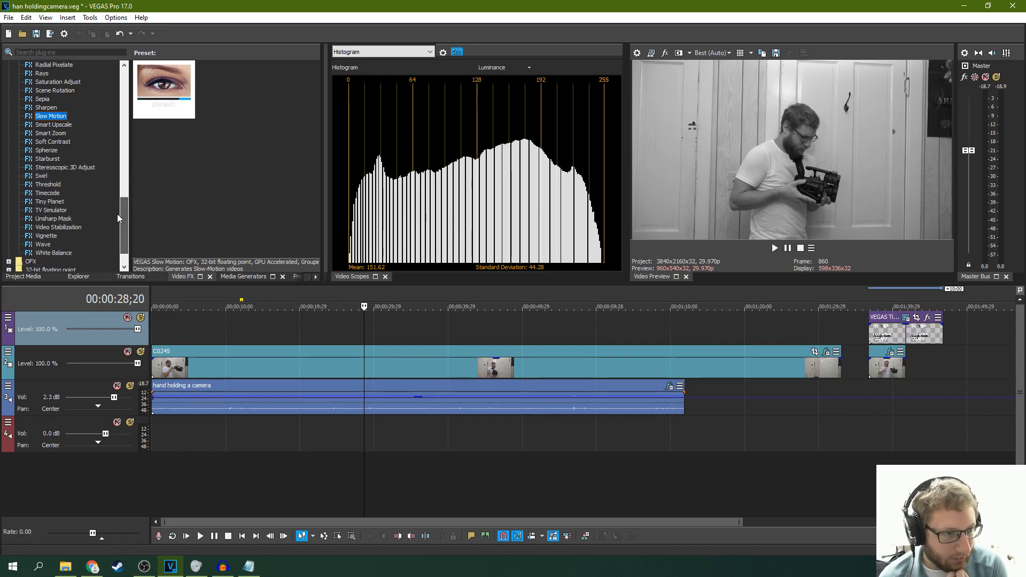
pyautogui.scroll(5, 71, 194)
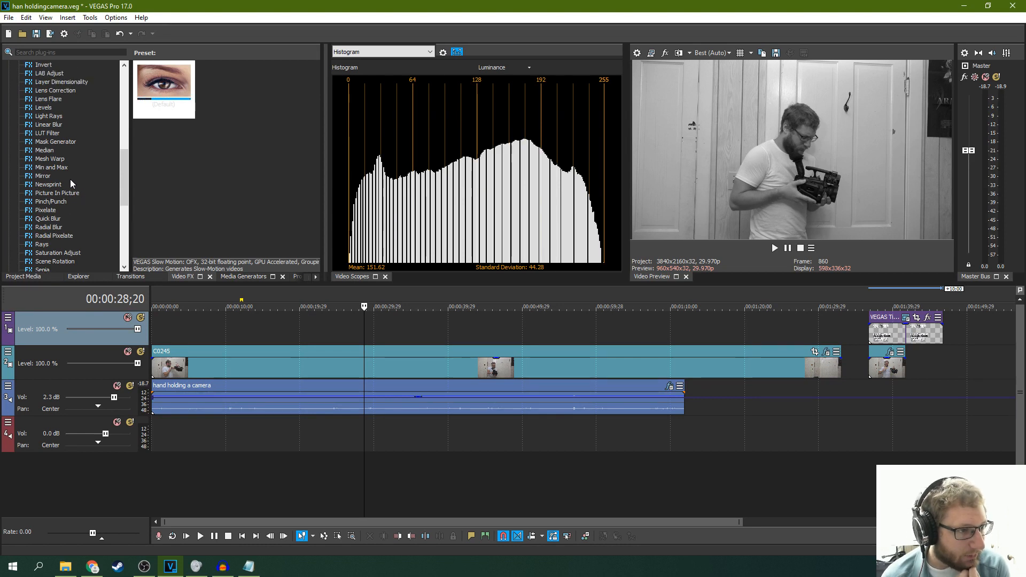
pyautogui.click(60, 200)
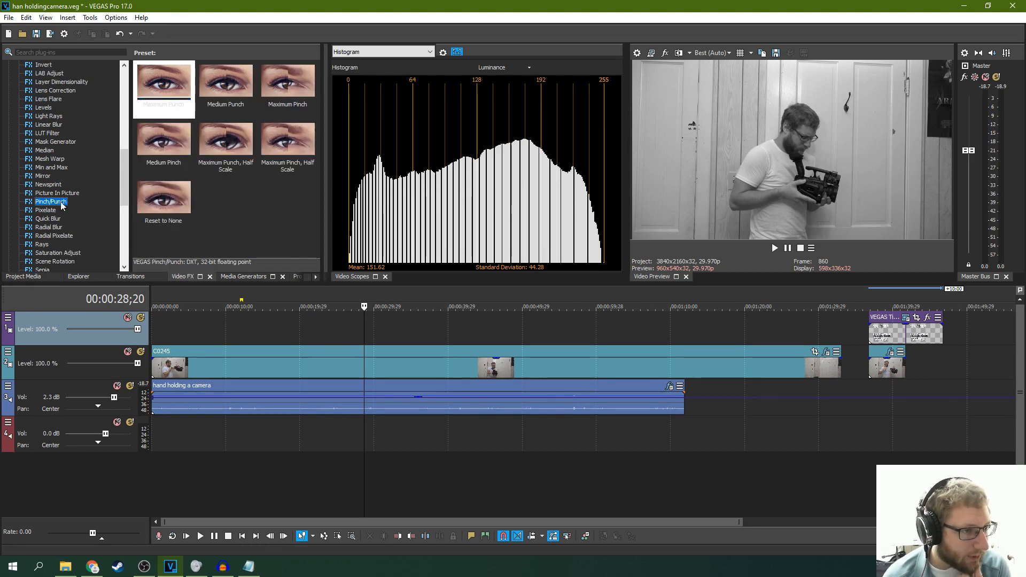
pyautogui.scroll(-1, 62, 210)
pyautogui.scroll(4, 64, 205)
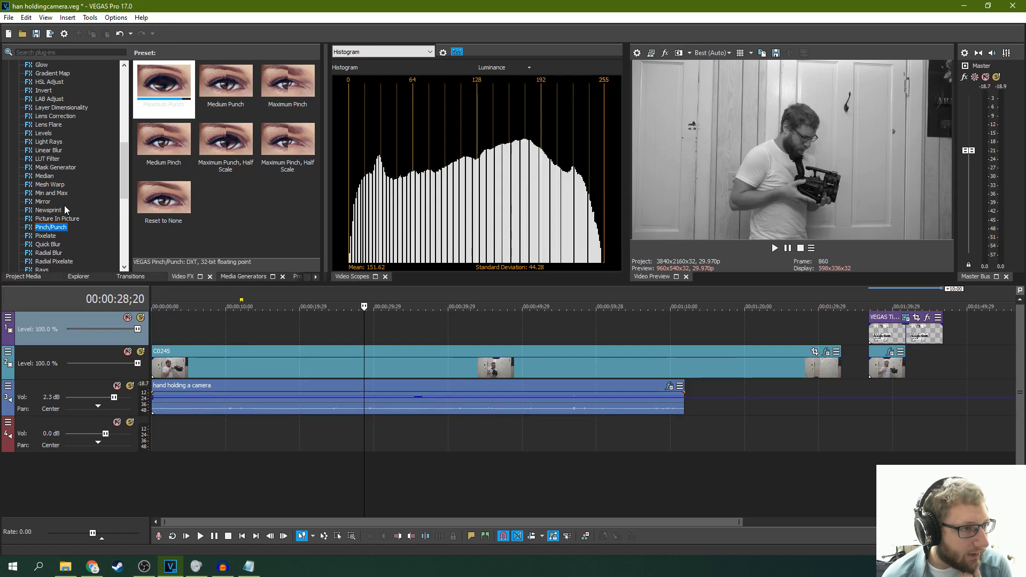
# - Add Film Effects with the Reset to None preset to the C0245 clip, with grain 0.103 and tint 0.031
pyautogui.click(52, 83)
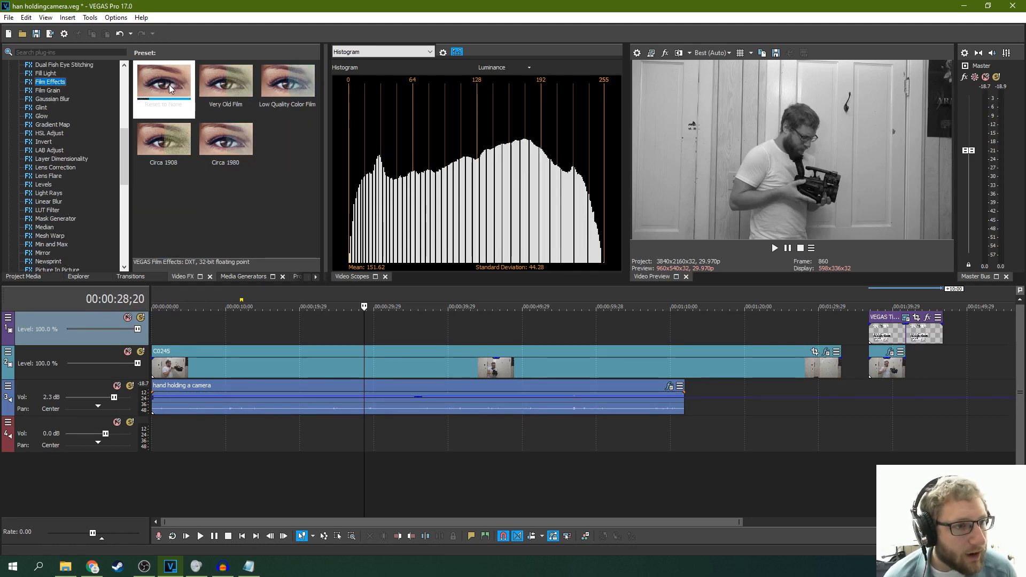
pyautogui.moveTo(169, 84); pyautogui.dragTo(350, 356)
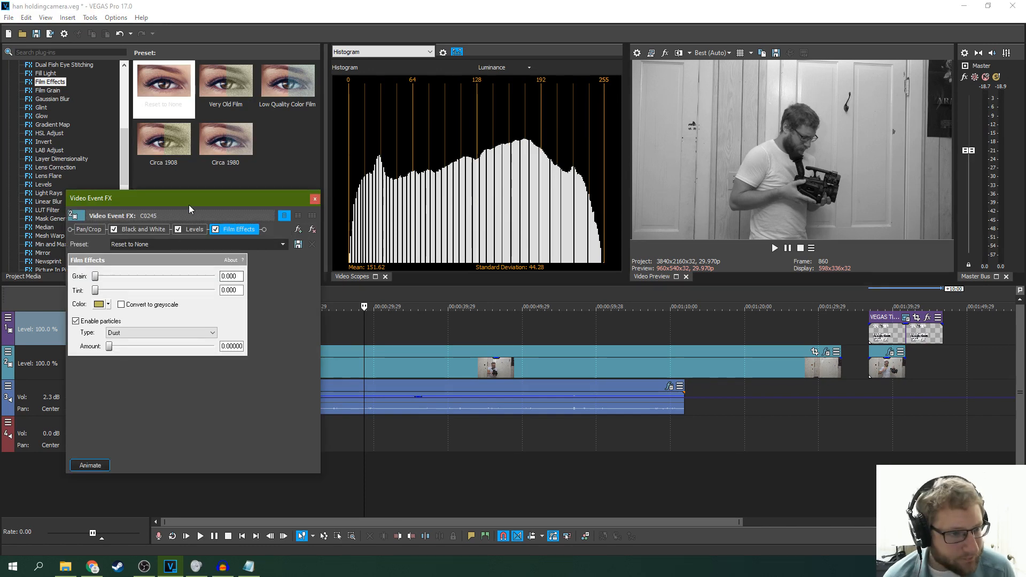
pyautogui.moveTo(188, 204); pyautogui.dragTo(293, 183)
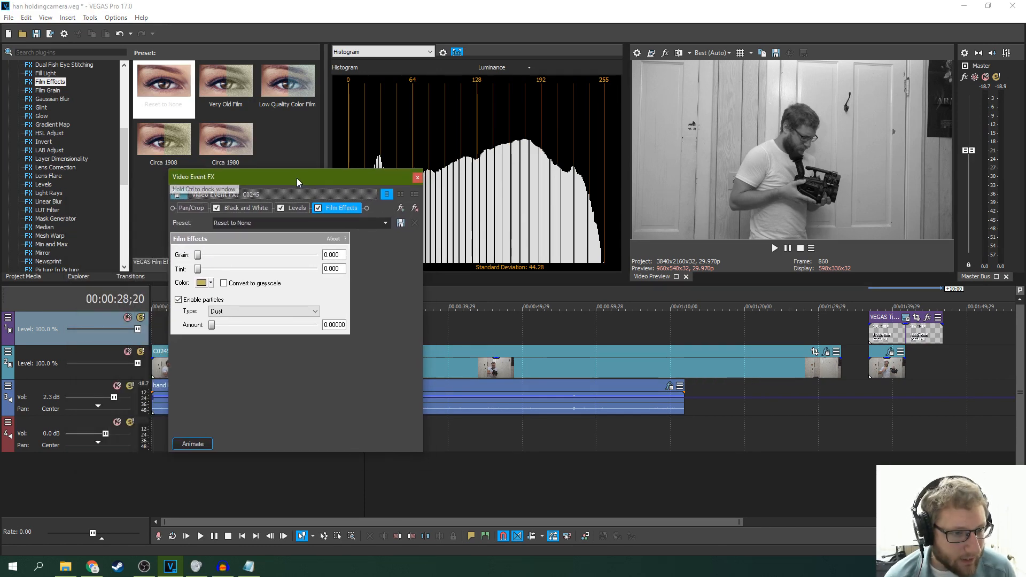
pyautogui.click(211, 283)
pyautogui.click(212, 284)
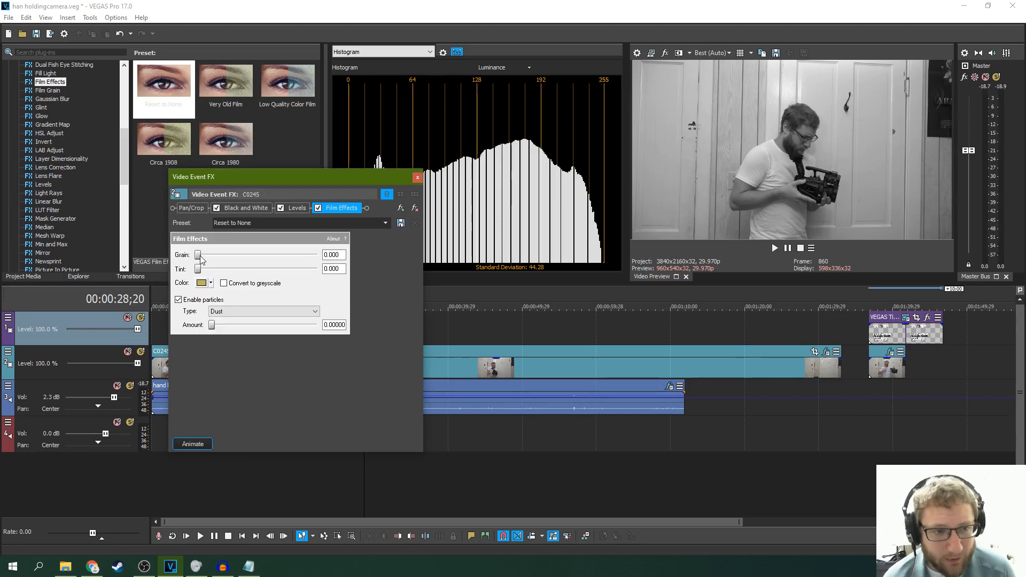
pyautogui.moveTo(201, 257)
pyautogui.mouseDown()
pyautogui.moveTo(275, 259)
pyautogui.moveTo(187, 261)
pyautogui.moveTo(213, 260)
pyautogui.mouseUp()
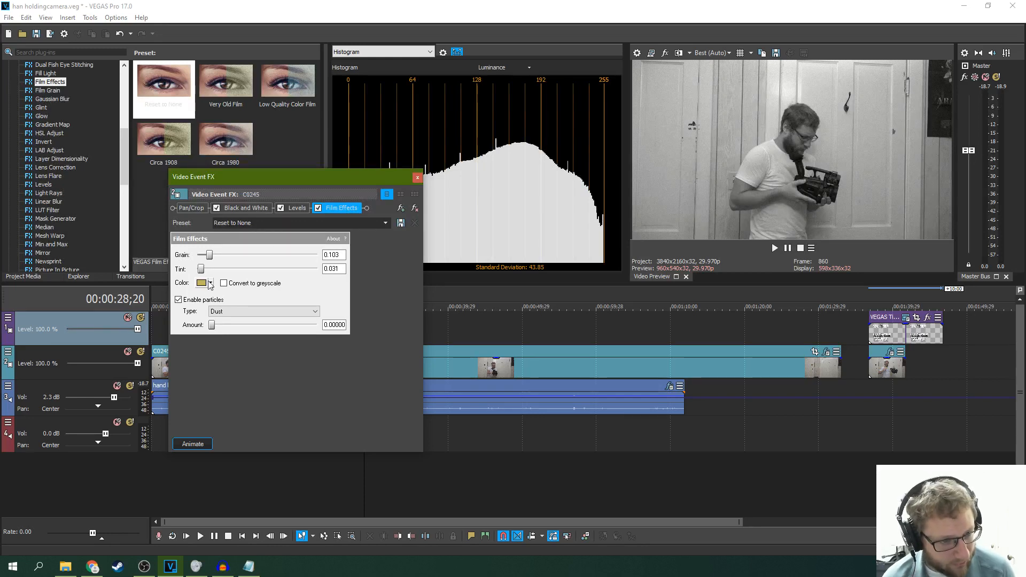
# - Set the Film Effects particle amounts to 1.29934 for Dust and 2.43607 for Flicker
pyautogui.click(226, 310)
pyautogui.click(227, 310)
pyautogui.click(229, 312)
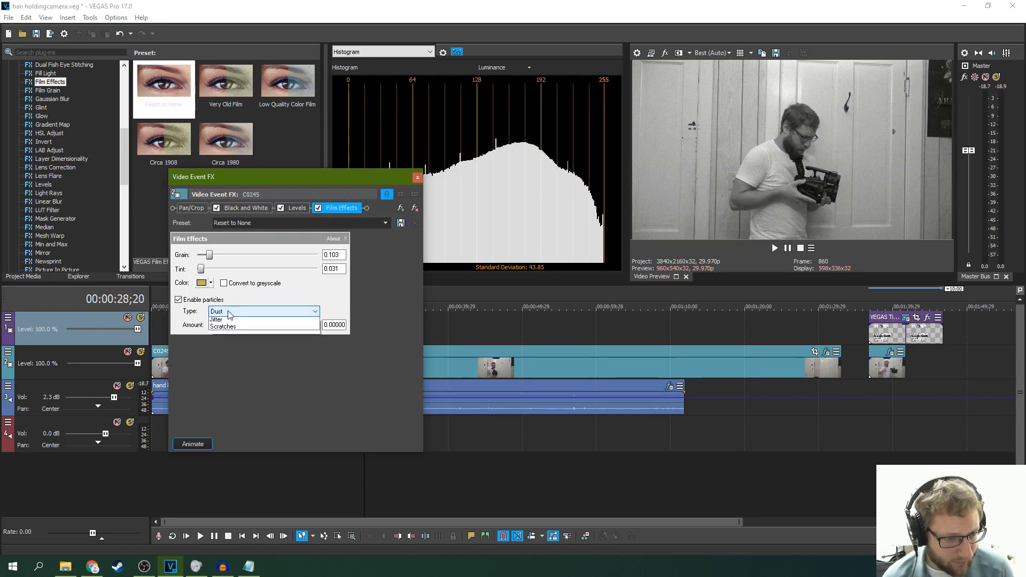
pyautogui.click(229, 312)
pyautogui.moveTo(214, 327); pyautogui.dragTo(218, 326)
pyautogui.click(224, 311)
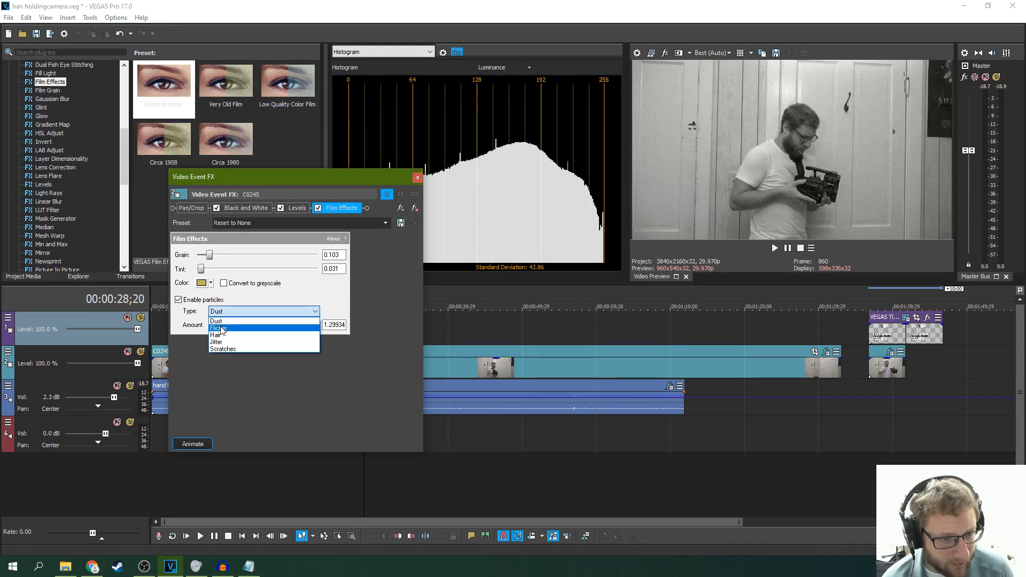
pyautogui.click(220, 328)
pyautogui.moveTo(217, 326); pyautogui.dragTo(220, 326)
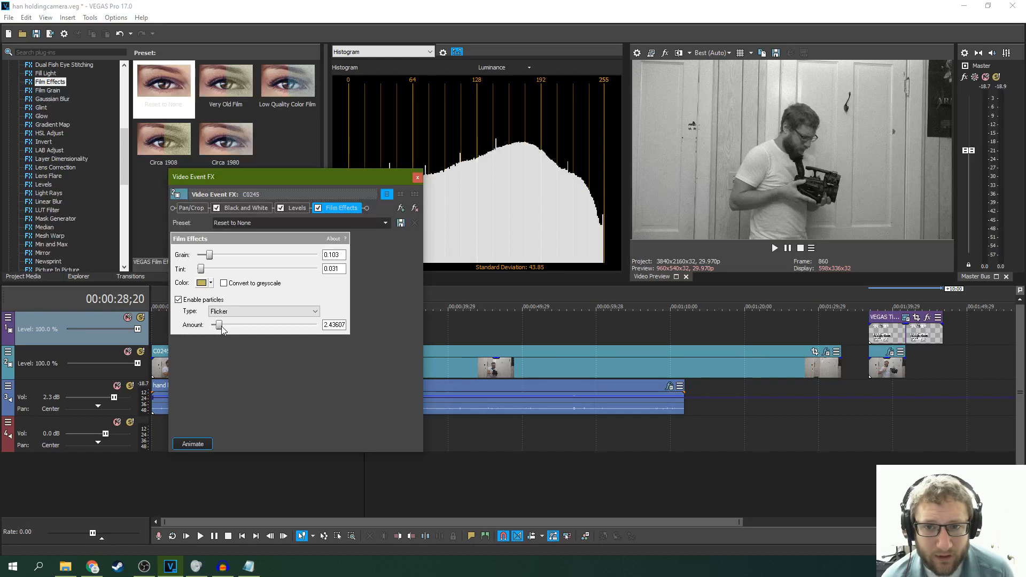
# - Set the Film Effects particle amounts to 3.89801 for Hair and 4.71052 for Jitter
pyautogui.click(233, 316)
pyautogui.click(216, 335)
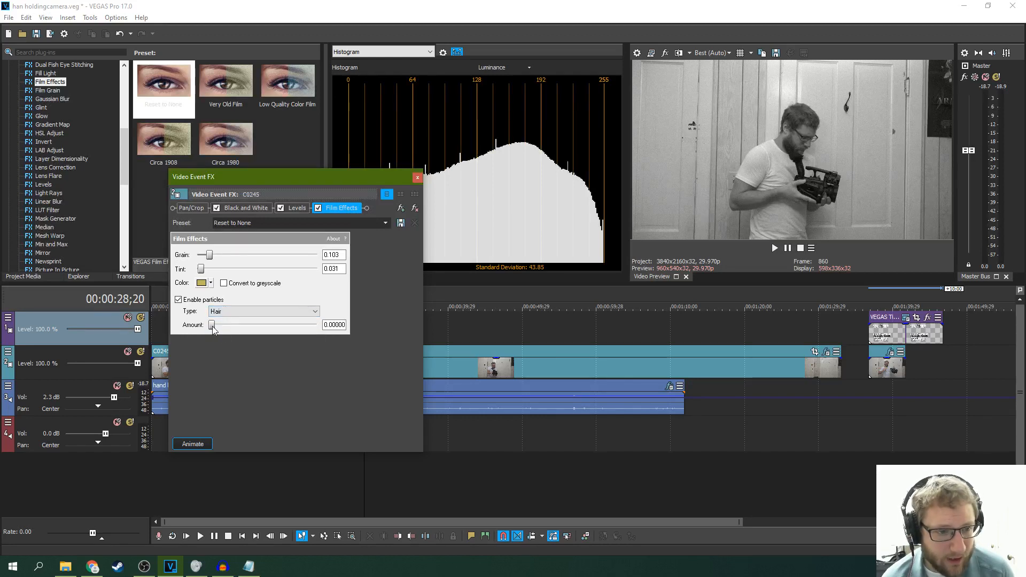
pyautogui.moveTo(213, 326); pyautogui.dragTo(227, 326)
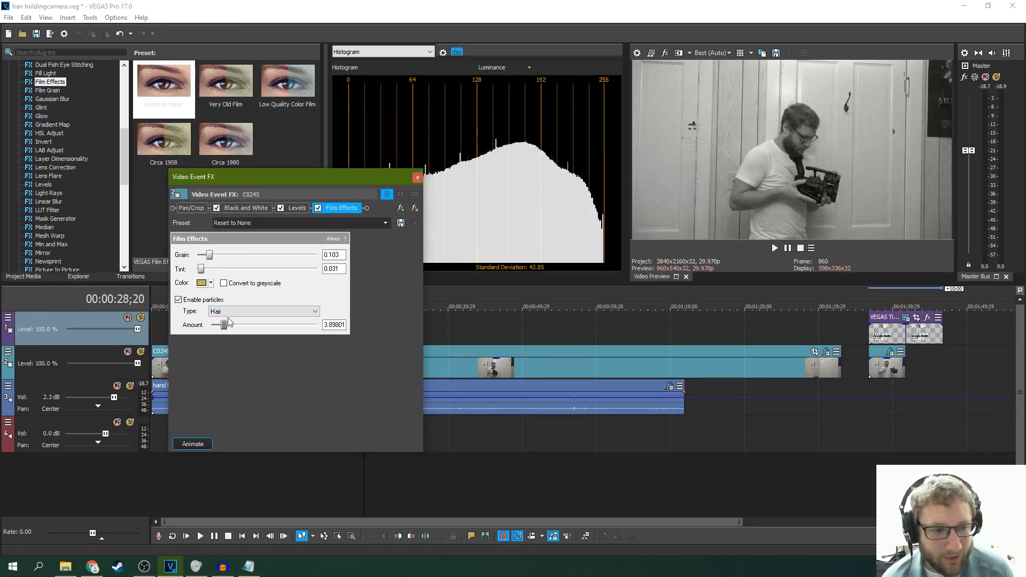
pyautogui.click(228, 312)
pyautogui.click(227, 343)
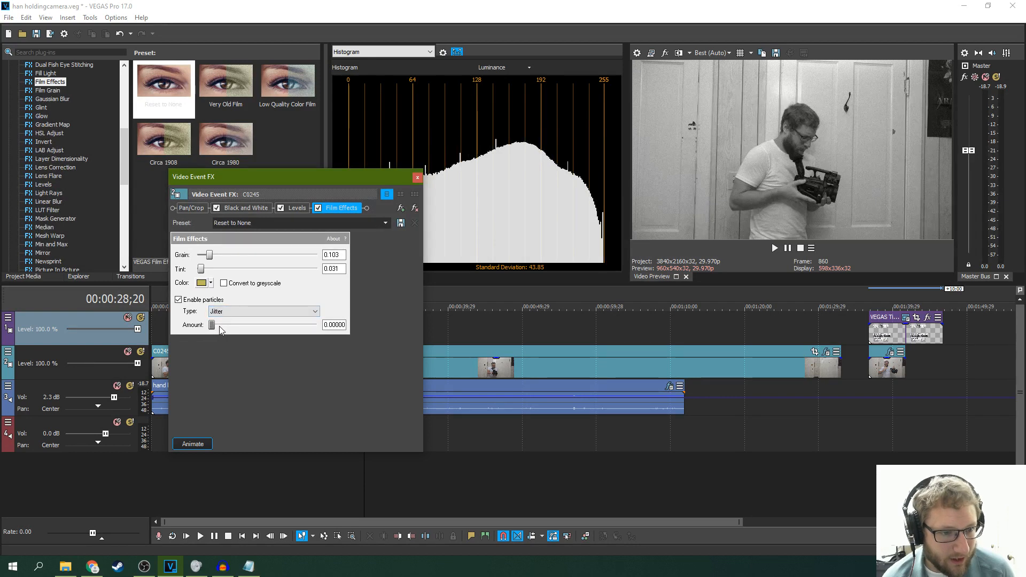
pyautogui.moveTo(214, 326); pyautogui.dragTo(227, 326)
# - Set the Scratches particle amount to 1.13674 and close the clip's effect settings
pyautogui.click(239, 314)
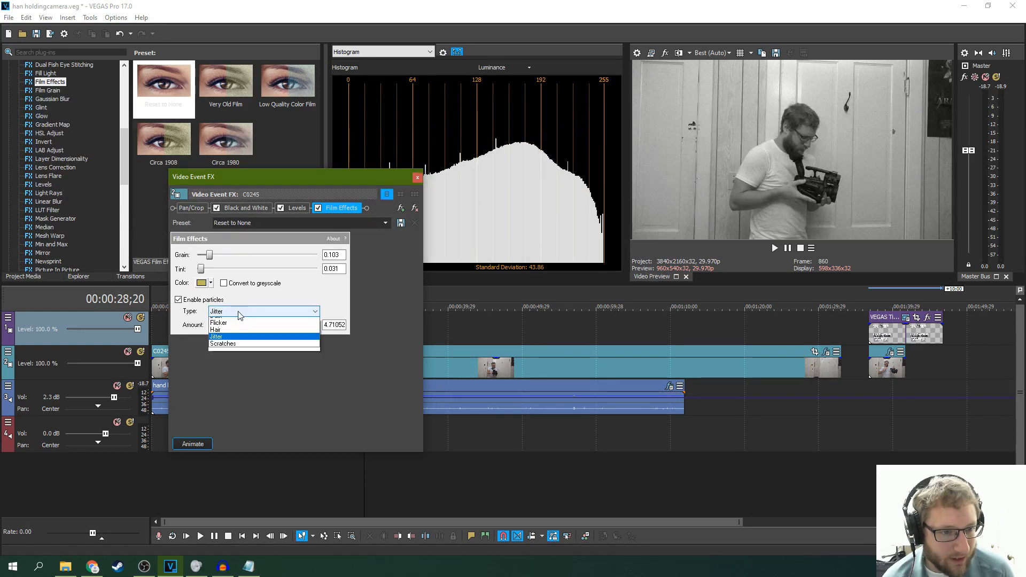
pyautogui.click(227, 344)
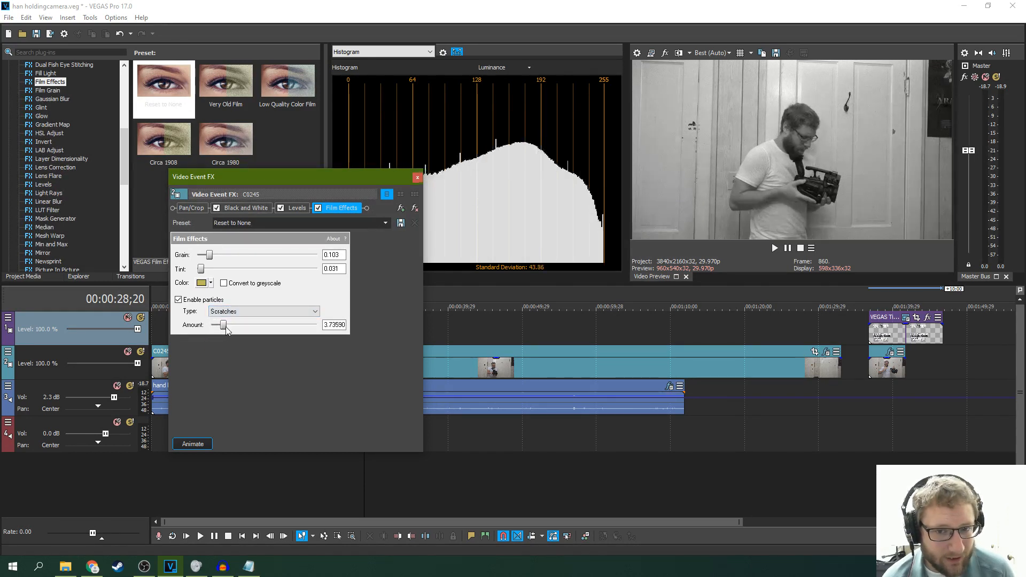
pyautogui.moveTo(221, 327); pyautogui.dragTo(217, 326)
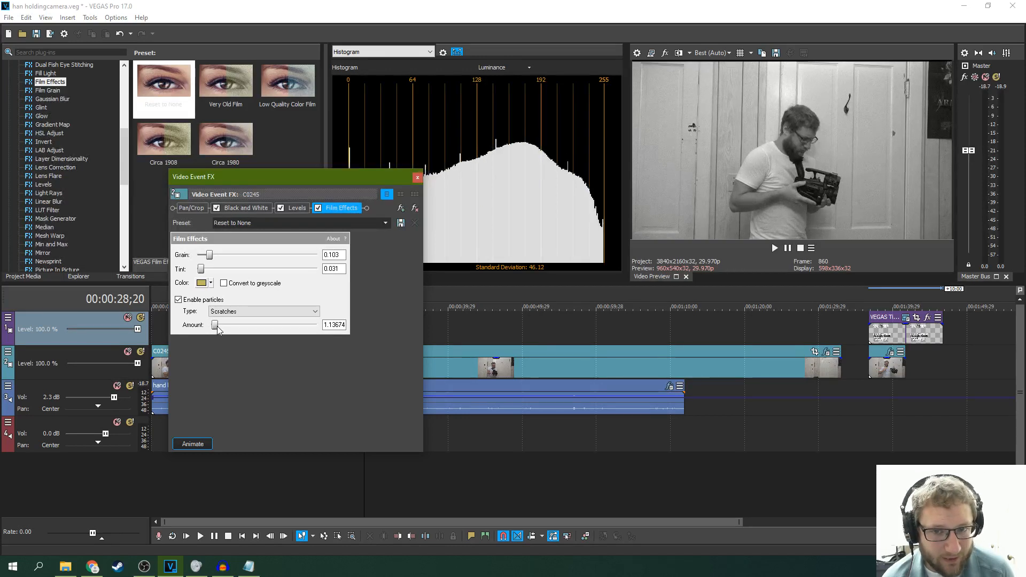
pyautogui.click(417, 176)
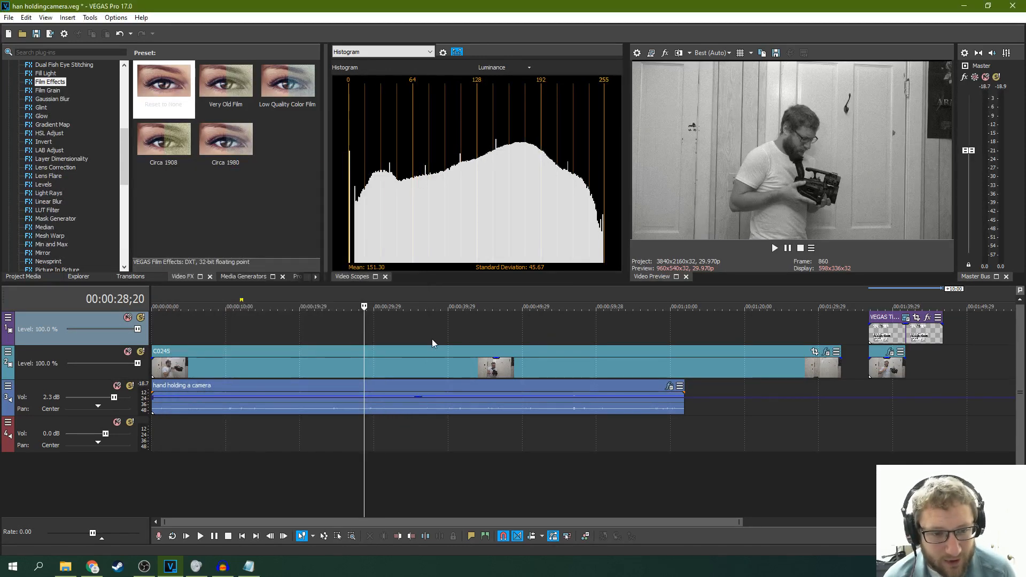
# - Trim about 3 seconds off the start of the C0245 clip, move it back to the timeline's start, and play the opening
pyautogui.click(186, 536)
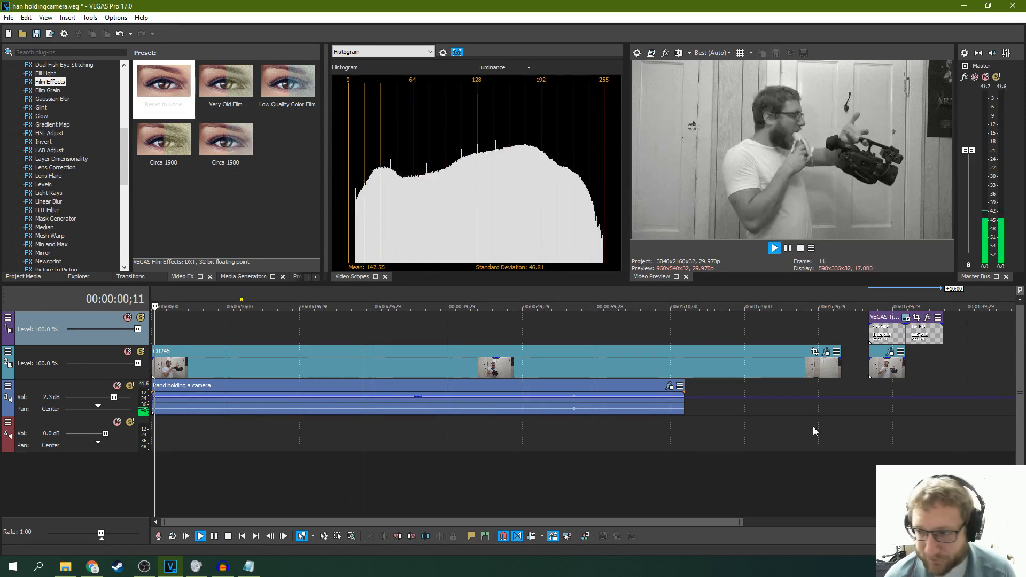
pyautogui.click(787, 249)
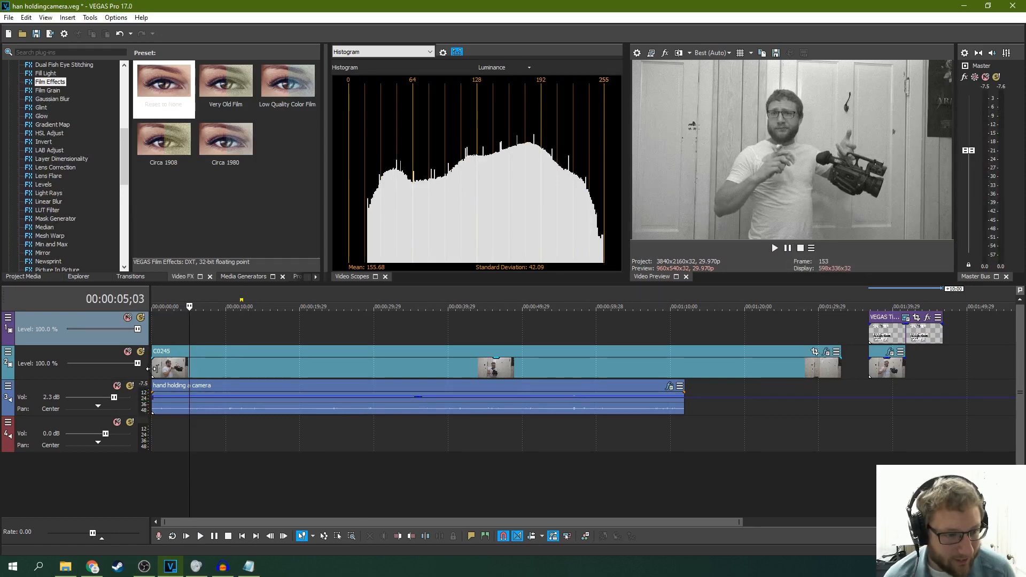
pyautogui.moveTo(154, 368); pyautogui.dragTo(177, 367)
pyautogui.click(222, 359)
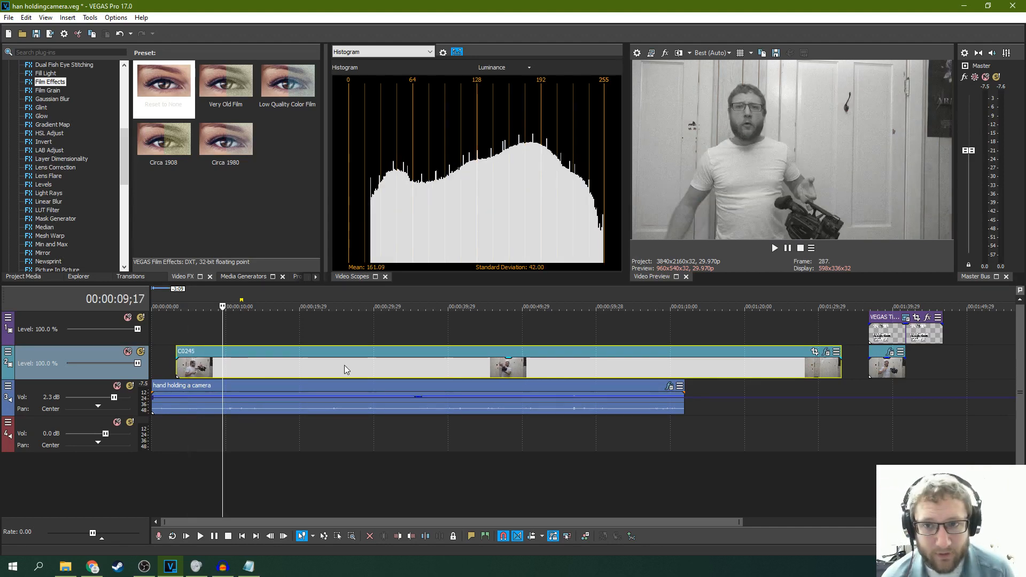
pyautogui.moveTo(341, 347); pyautogui.dragTo(273, 387)
pyautogui.click(185, 537)
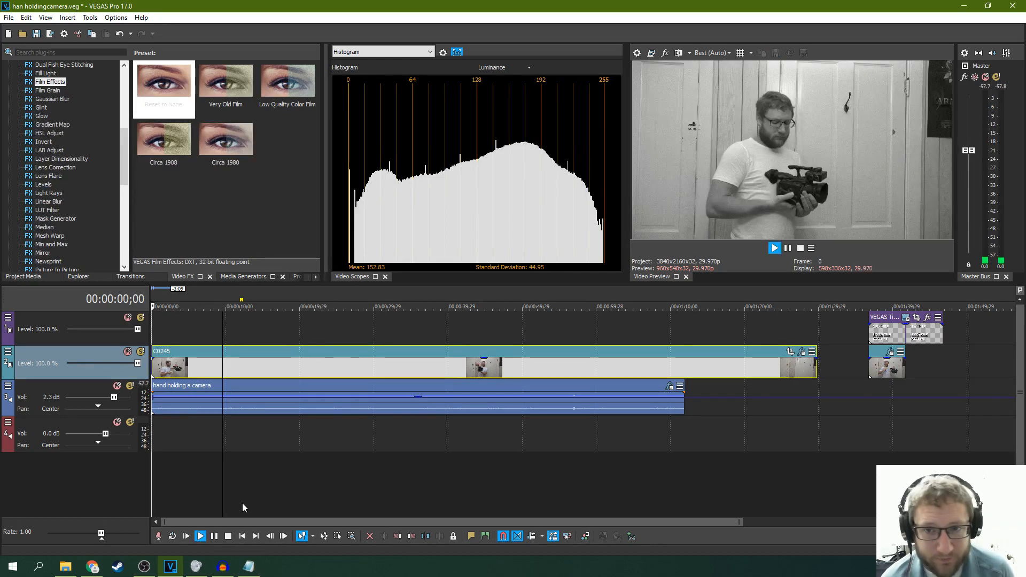
pyautogui.click(788, 248)
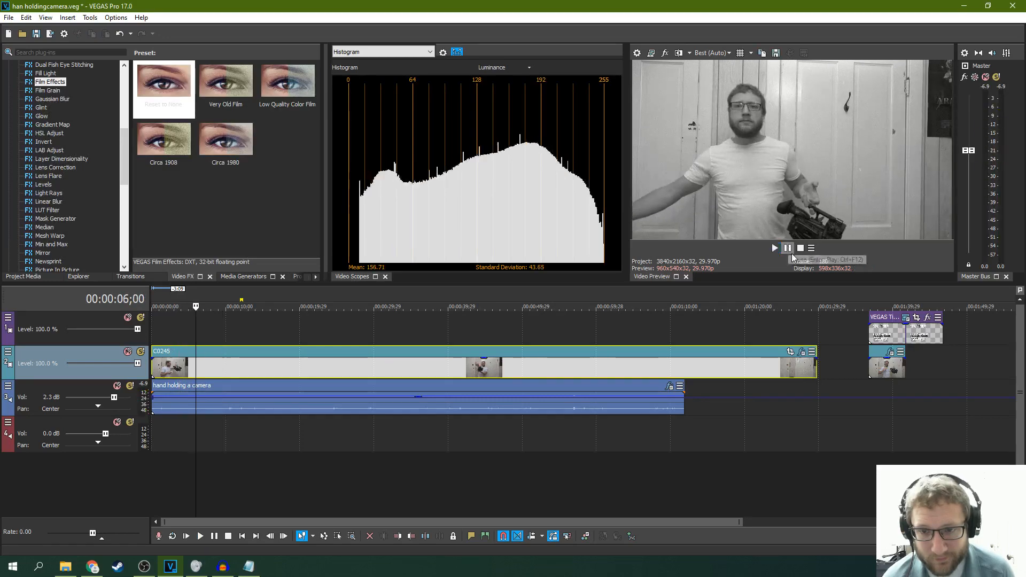
# - Set the C0245 clip's Film Effects Jitter amount to 1.62405, close the effect settings and play the opening
pyautogui.click(802, 351)
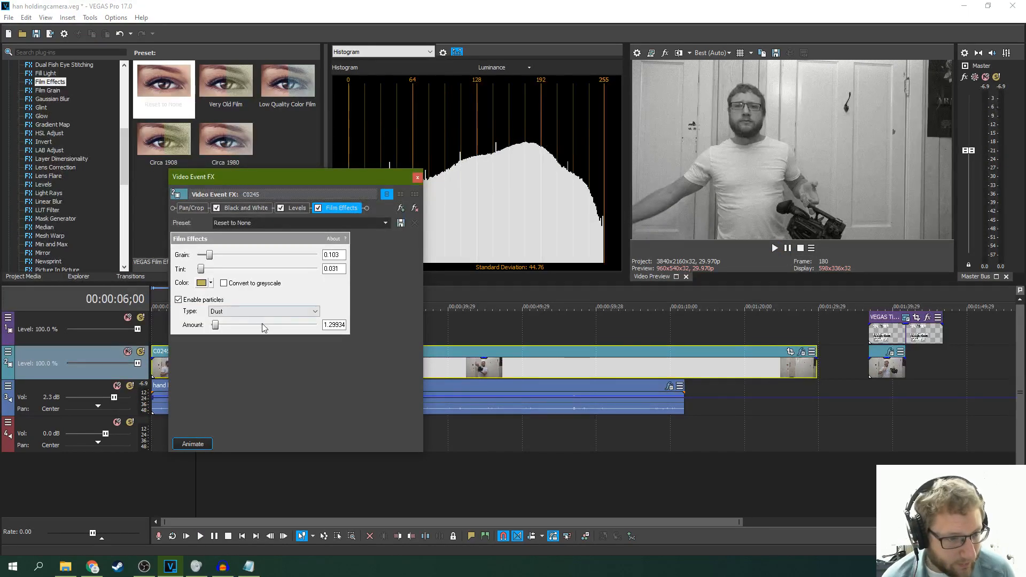
pyautogui.click(268, 312)
pyautogui.click(219, 337)
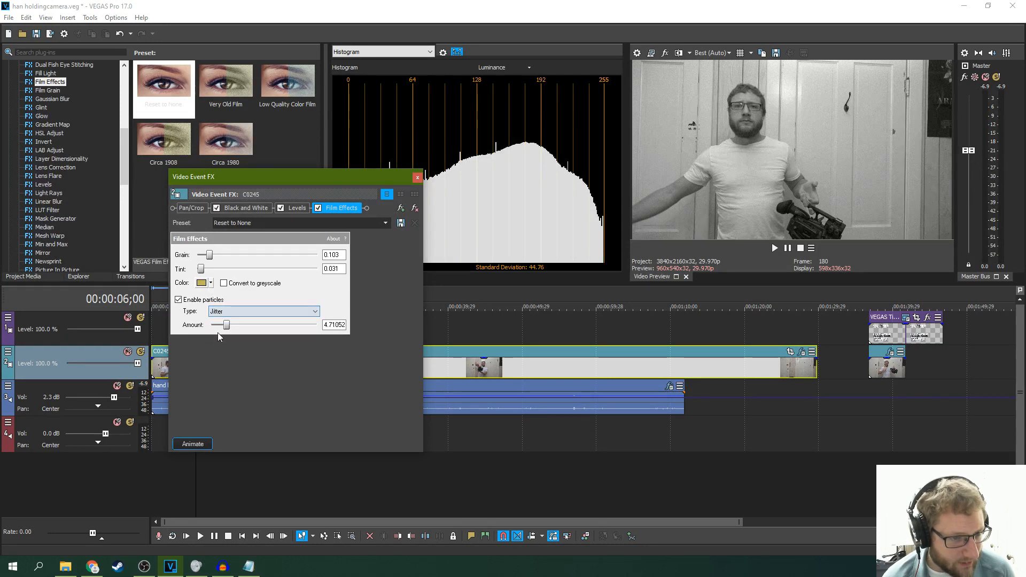
pyautogui.moveTo(225, 327); pyautogui.dragTo(216, 325)
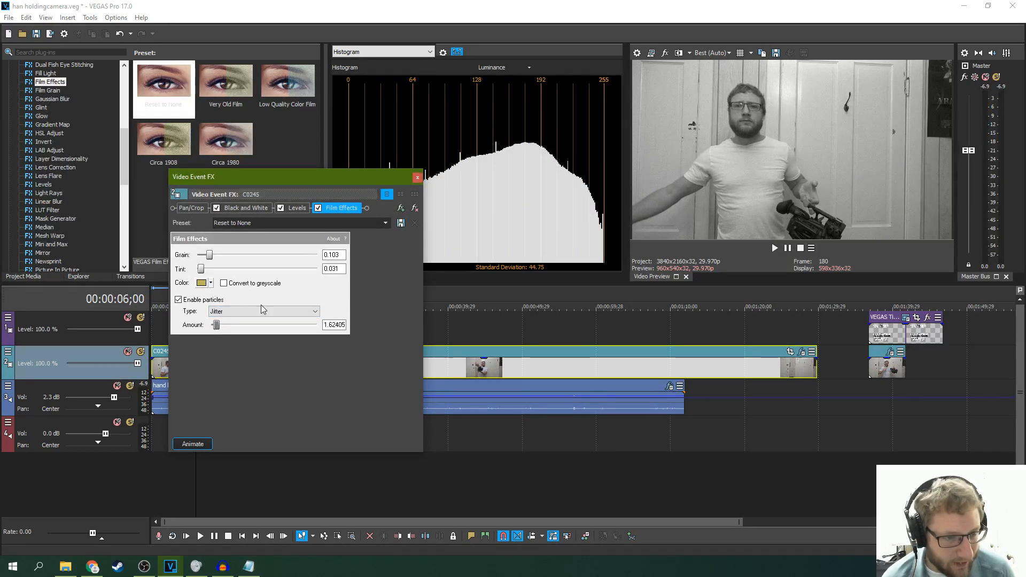
pyautogui.click(417, 178)
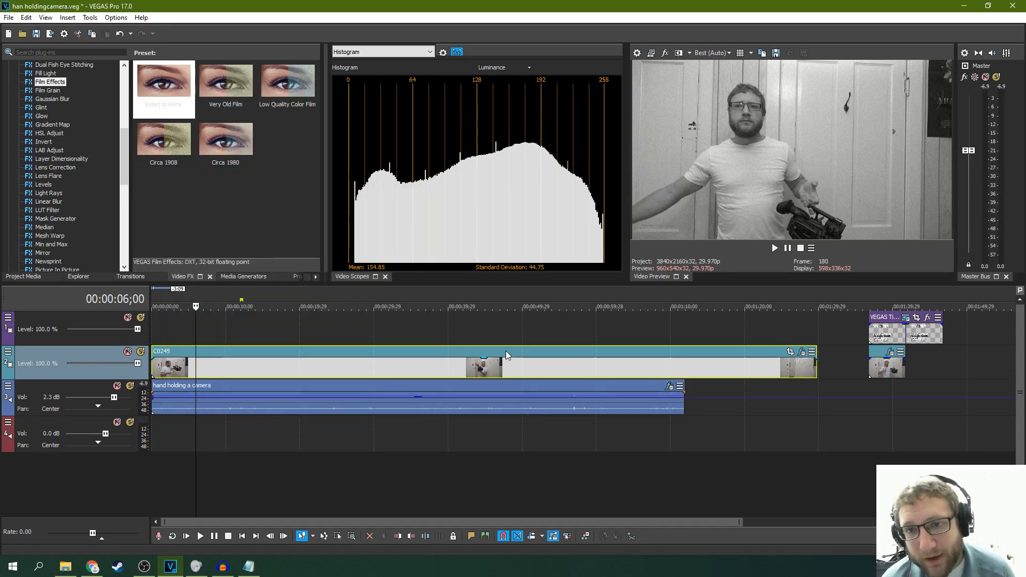
pyautogui.click(186, 537)
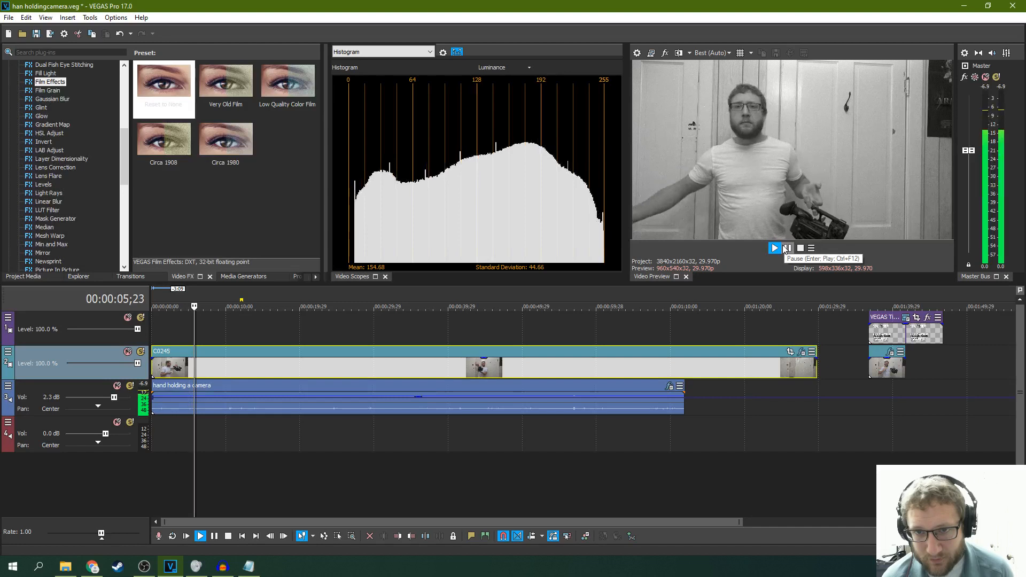
pyautogui.click(787, 249)
# - Set the clip's Film Effects Flicker amount to 1.62405, close the effect settings and play the footage
pyautogui.click(801, 354)
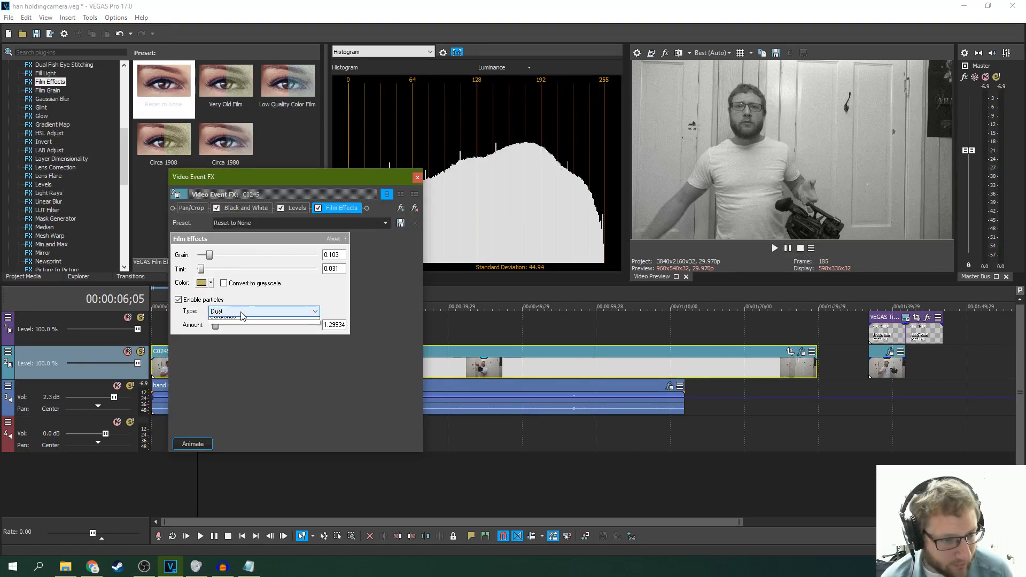
pyautogui.click(262, 311)
pyautogui.click(233, 329)
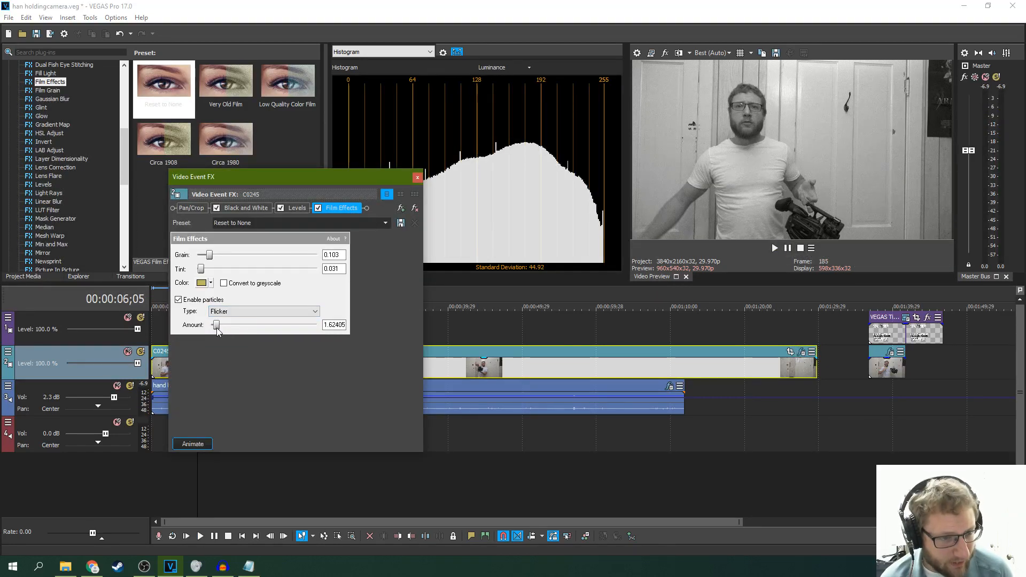
pyautogui.click(418, 178)
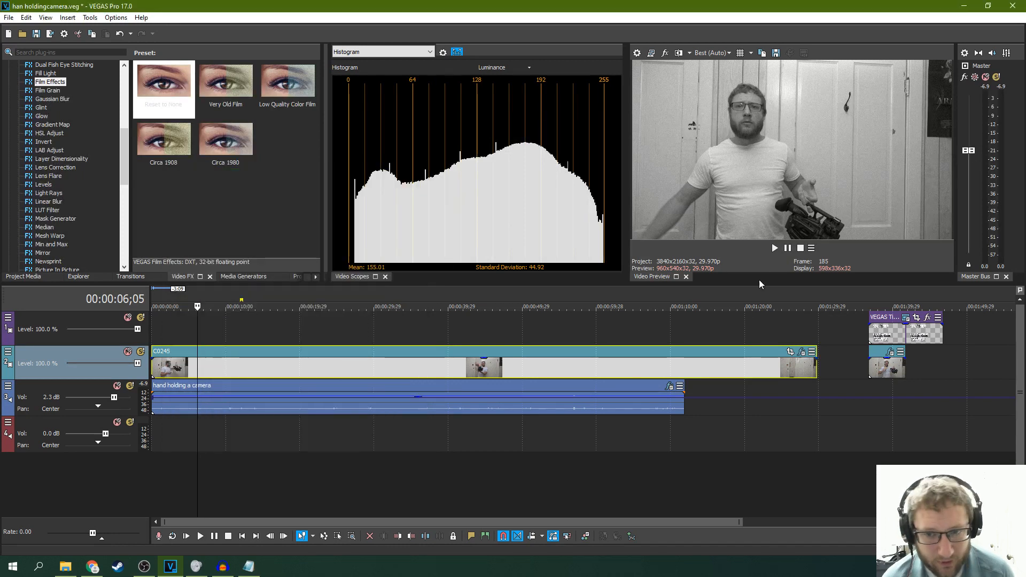
pyautogui.click(774, 249)
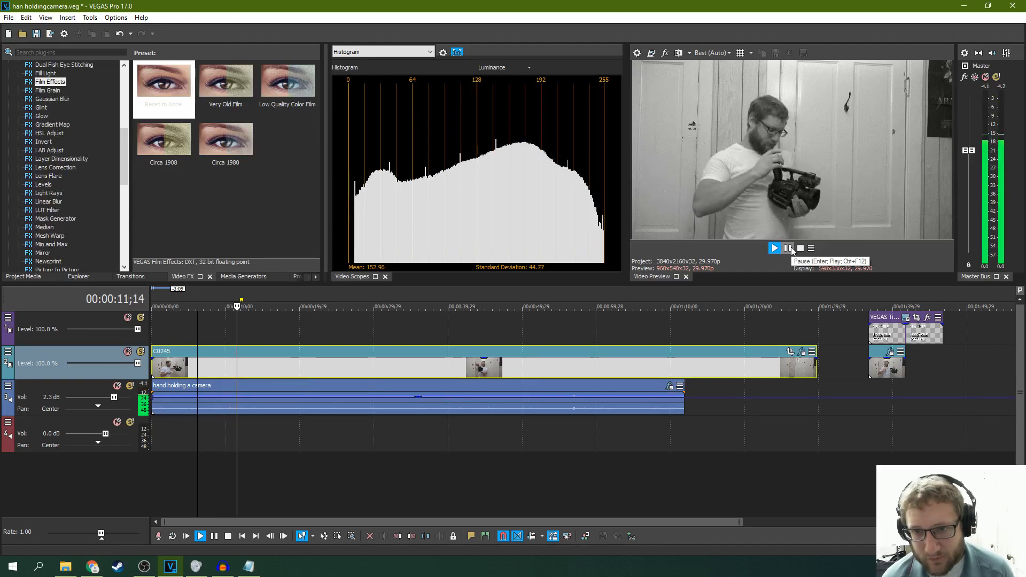
pyautogui.click(788, 248)
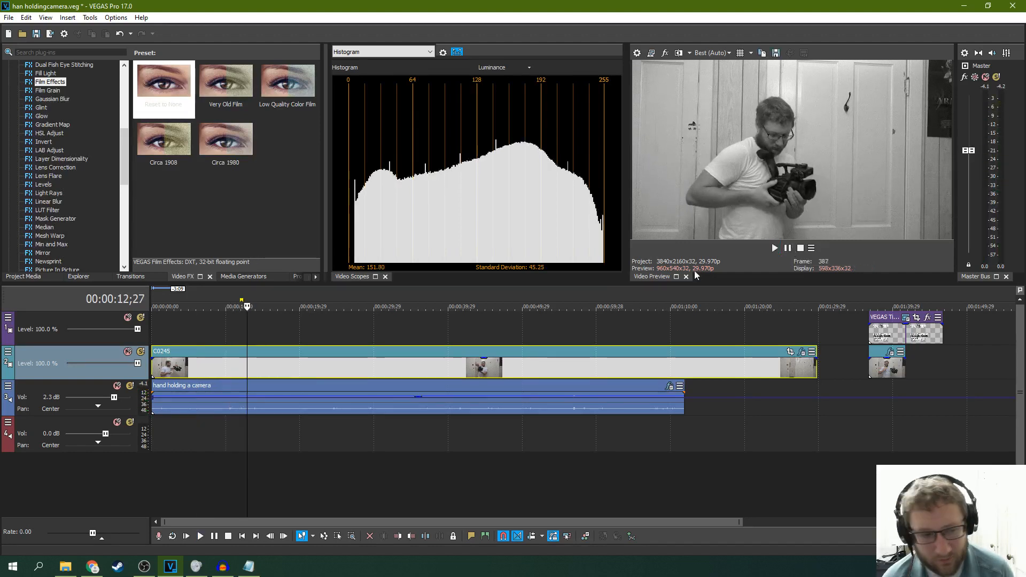
# - Split the C0245 clip at 00:00:06;23, trim 4;27 off the second piece's start, close the gap and play across the cut
pyautogui.click(184, 368)
pyautogui.click(201, 361)
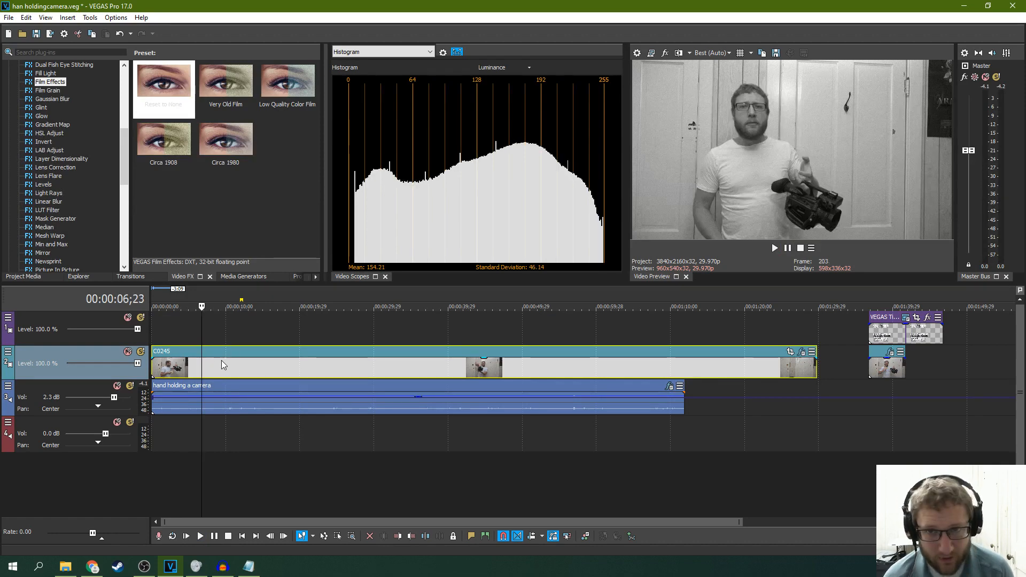
pyautogui.press('s')
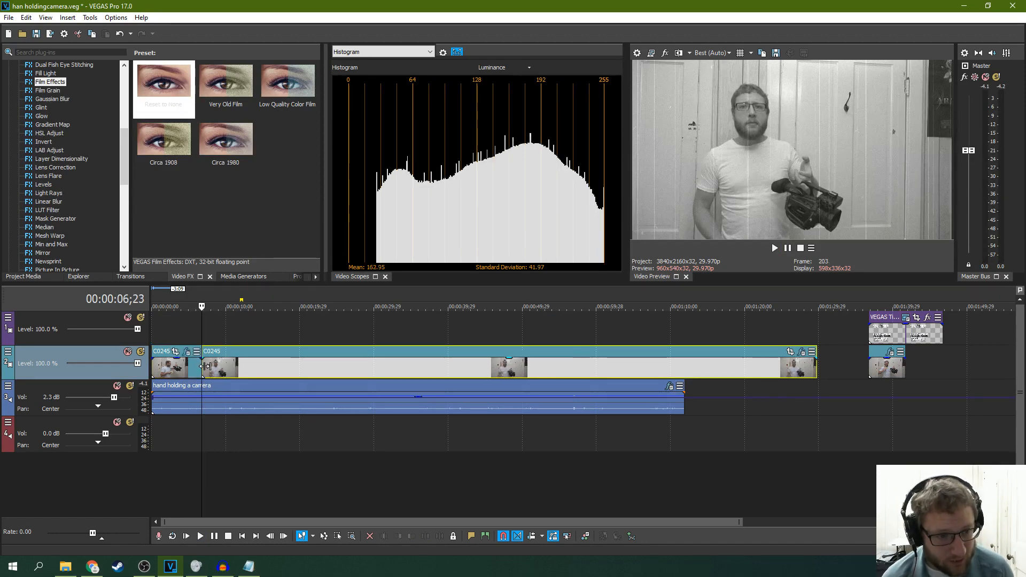
pyautogui.moveTo(206, 366); pyautogui.dragTo(242, 354)
pyautogui.click(184, 326)
pyautogui.press('space')
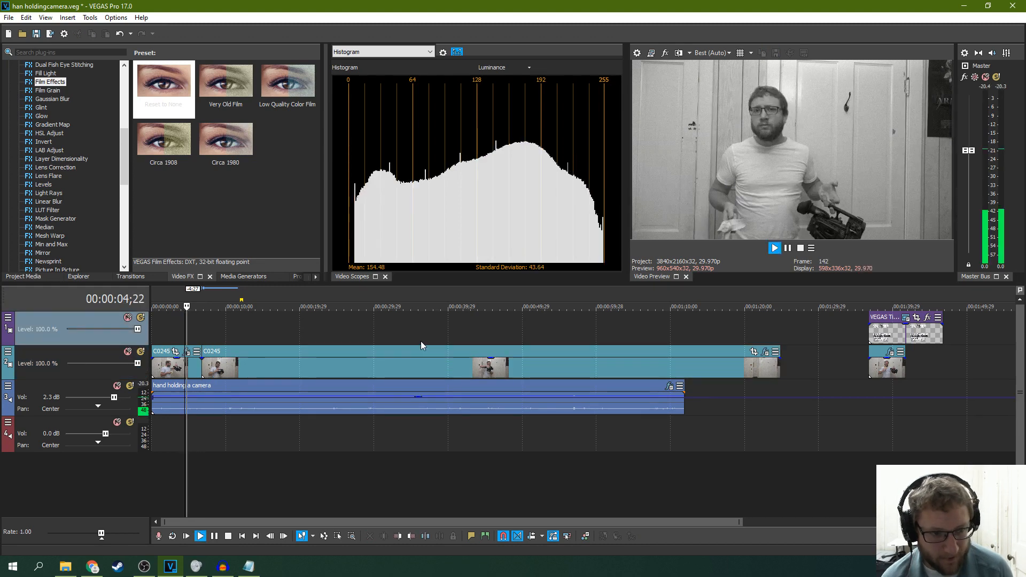
pyautogui.click(788, 249)
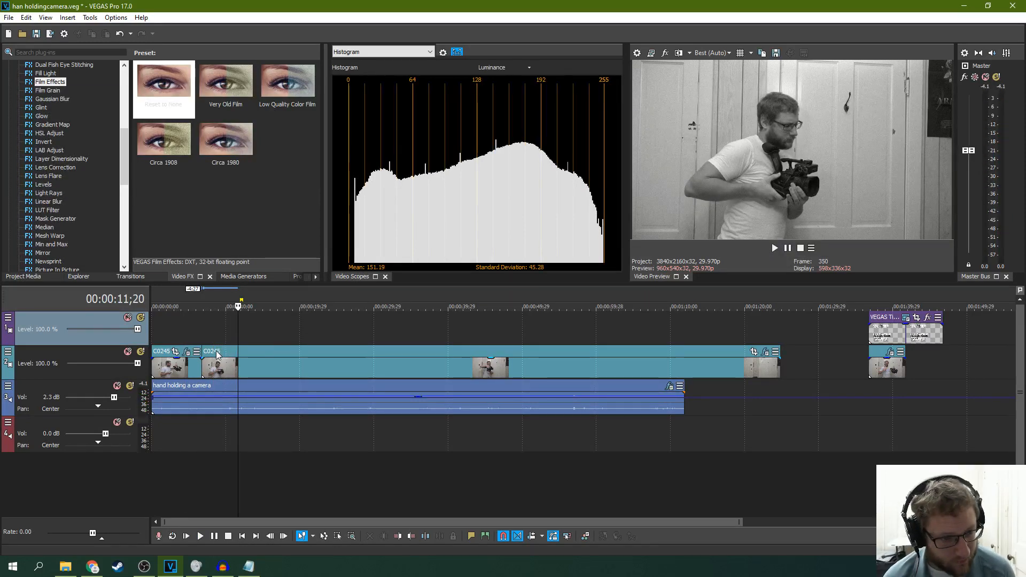
# - Shift the second C0245 piece 4;27 later with the first piece extended to meet it, and play across the join
pyautogui.moveTo(217, 355); pyautogui.dragTo(236, 362)
pyautogui.click(199, 334)
pyautogui.press('space')
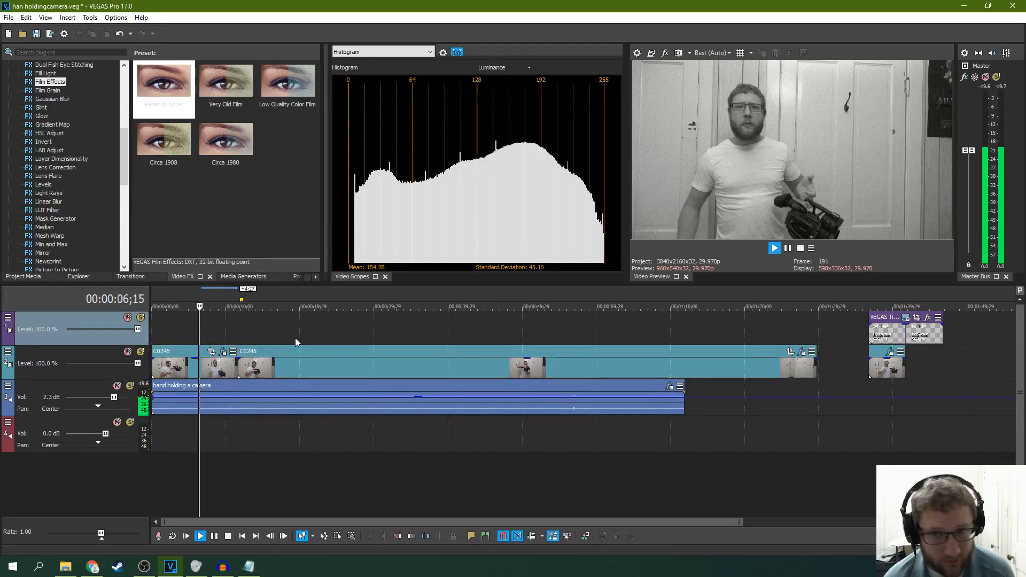
pyautogui.click(787, 249)
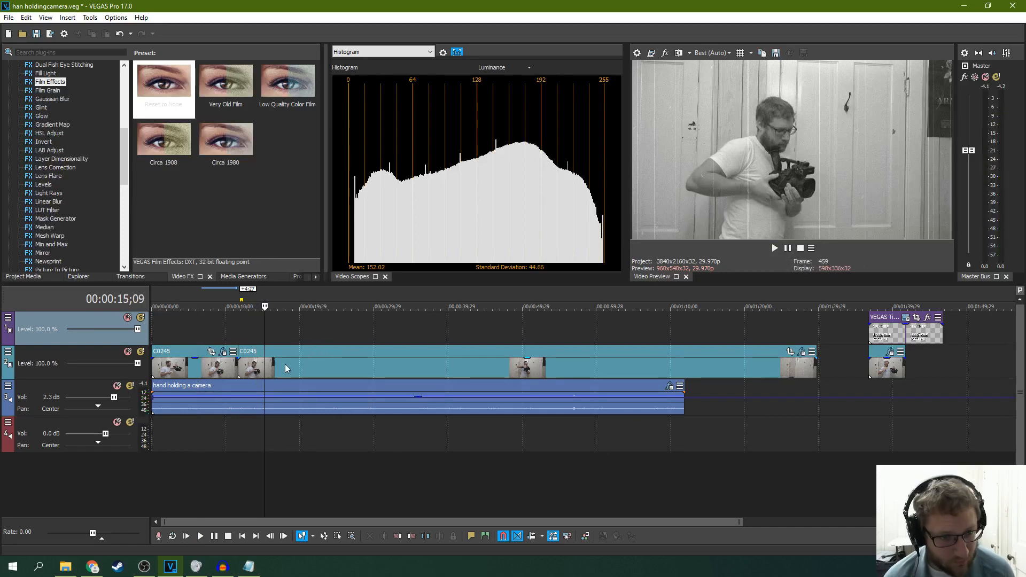
pyautogui.press('s')
pyautogui.click(262, 367)
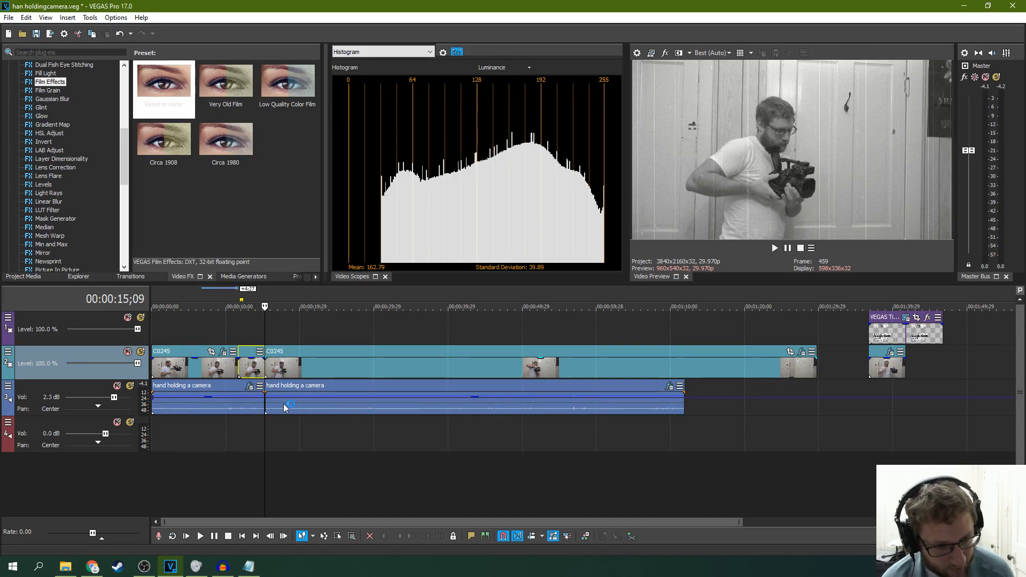
pyautogui.hotkey('ctrl', 'z')
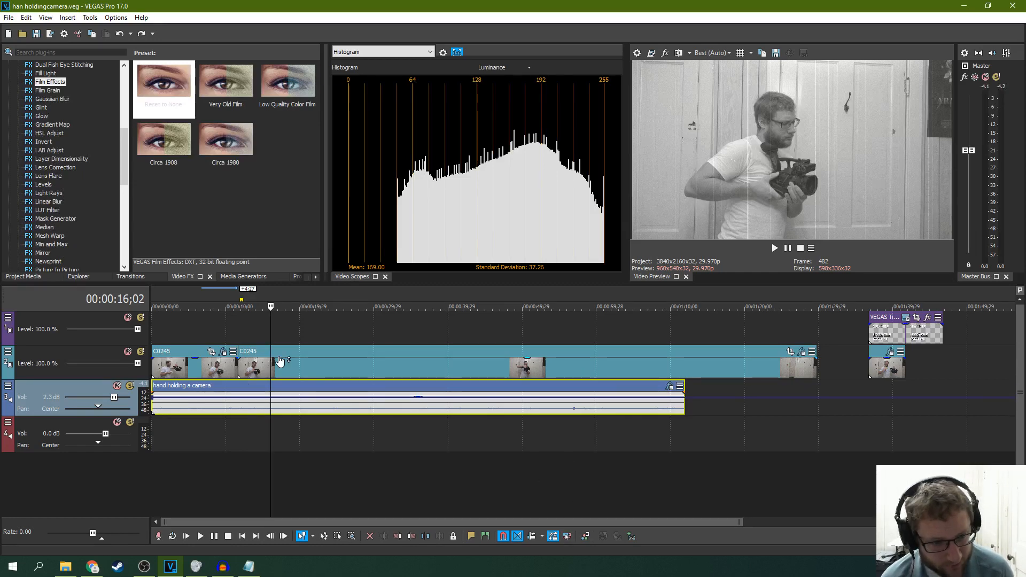
# - Play through the second C0245 piece to find a cutting point and split the video at 00:00:21;15
pyautogui.click(258, 366)
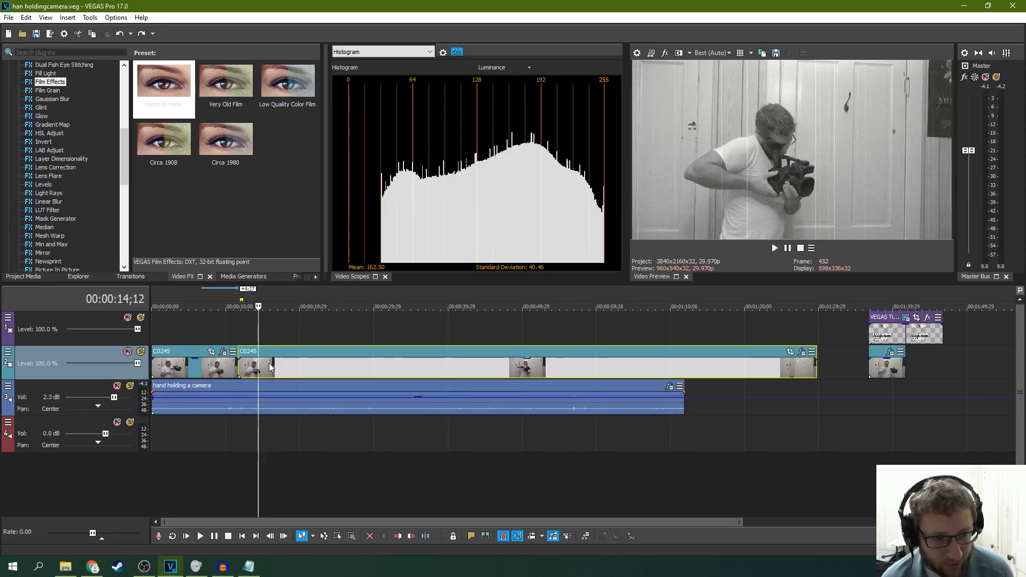
pyautogui.click(269, 364)
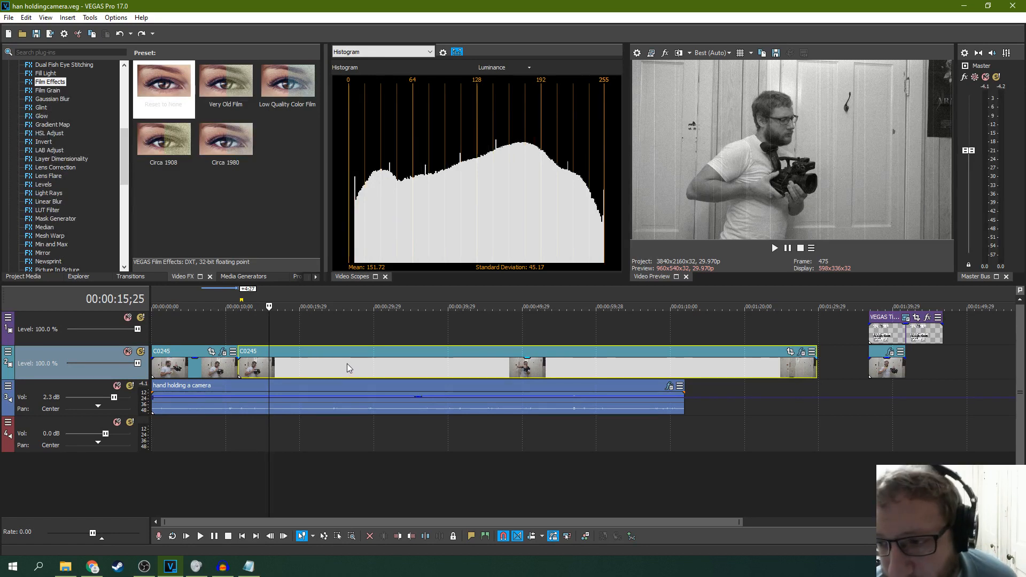
pyautogui.click(249, 368)
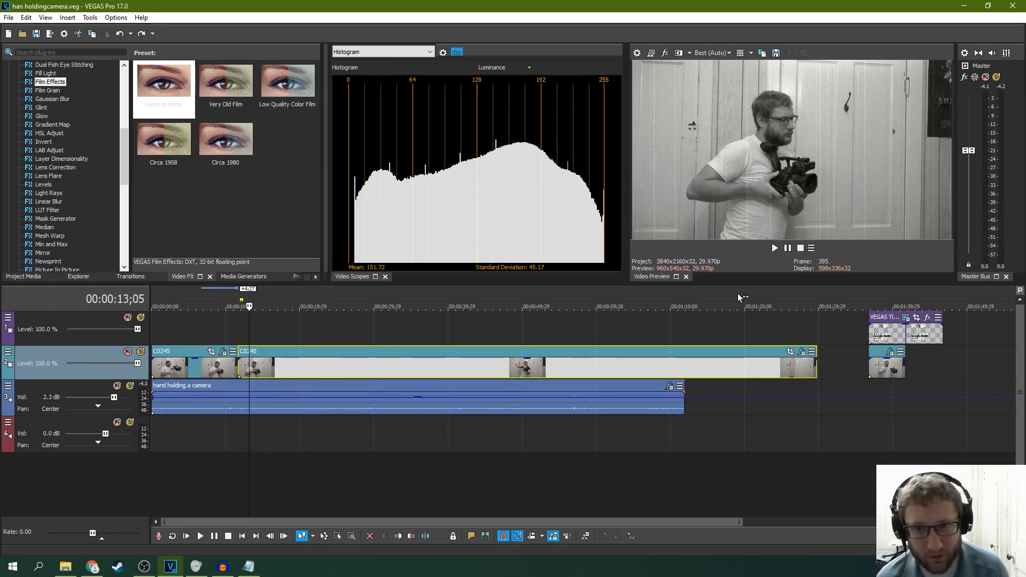
pyautogui.click(774, 248)
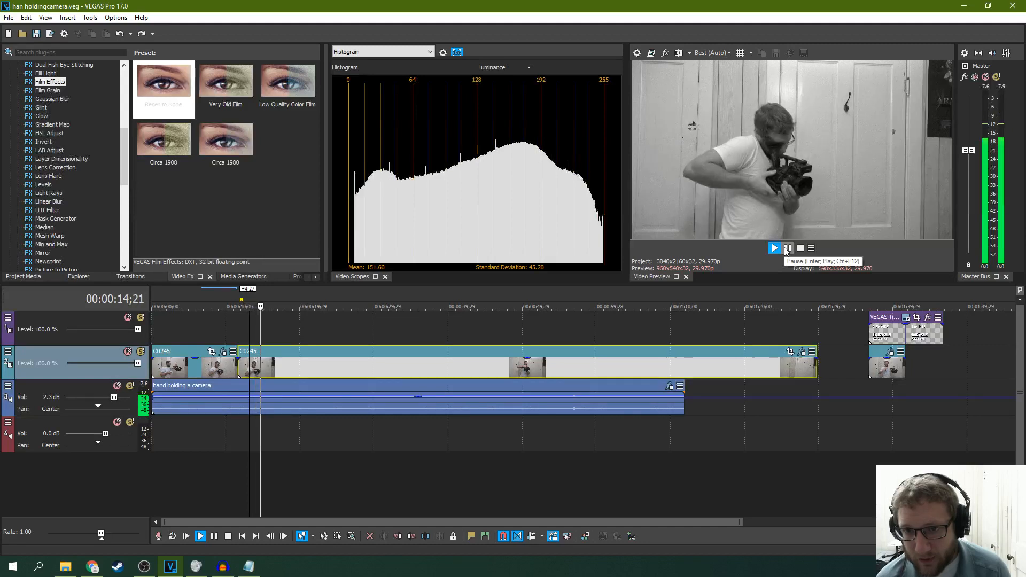
pyautogui.click(787, 249)
pyautogui.click(775, 248)
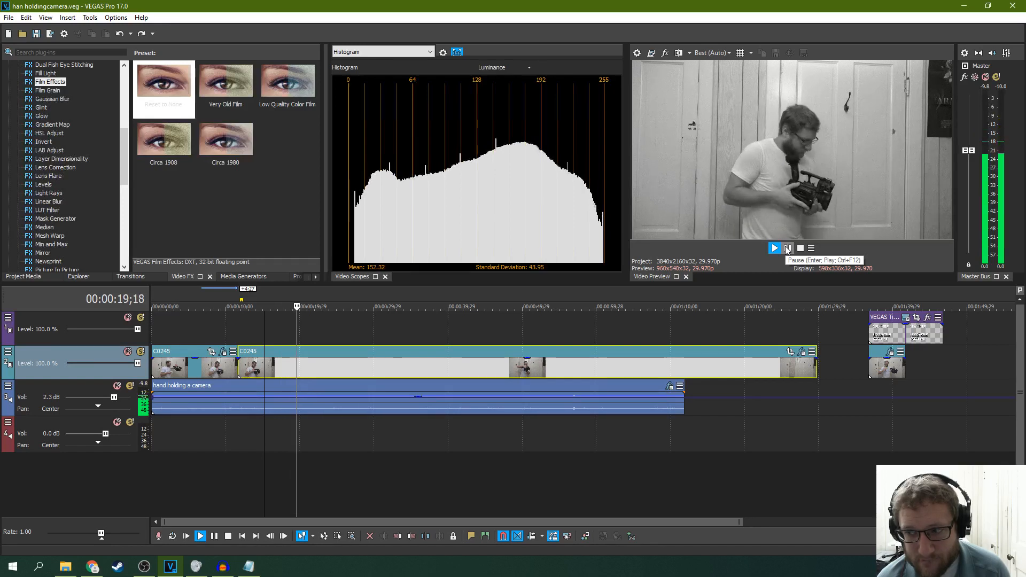
pyautogui.click(787, 249)
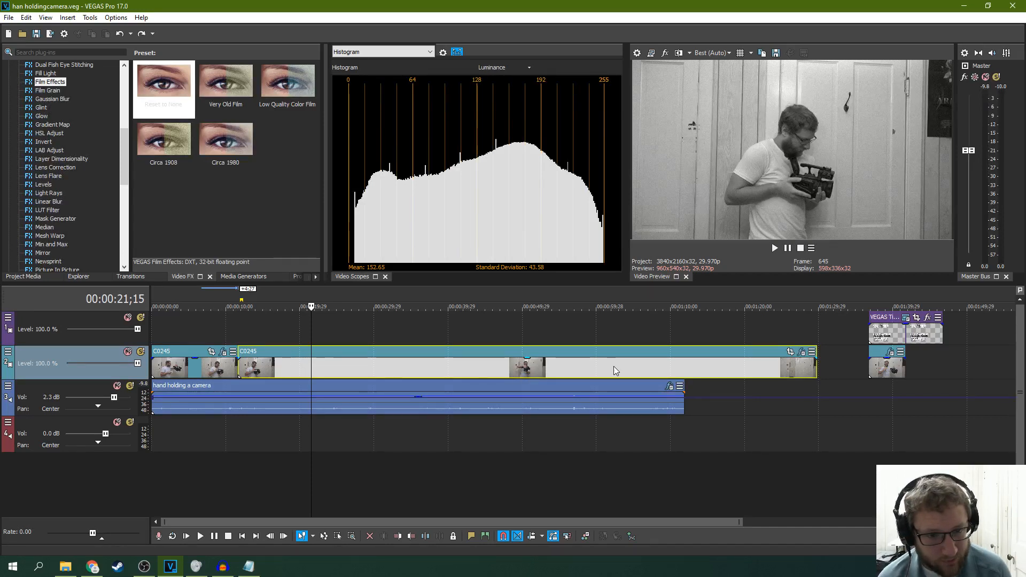
pyautogui.hotkey('ctrl', 'z')
pyautogui.press('s')
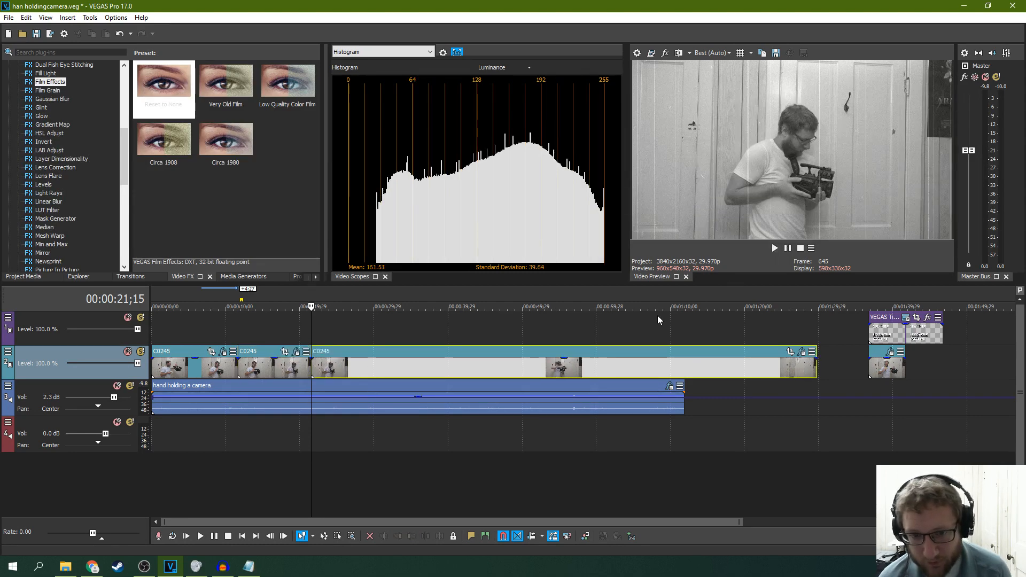
# - Play the third C0245 piece from its start and try splitting it at 00:00:29;01
pyautogui.click(569, 335)
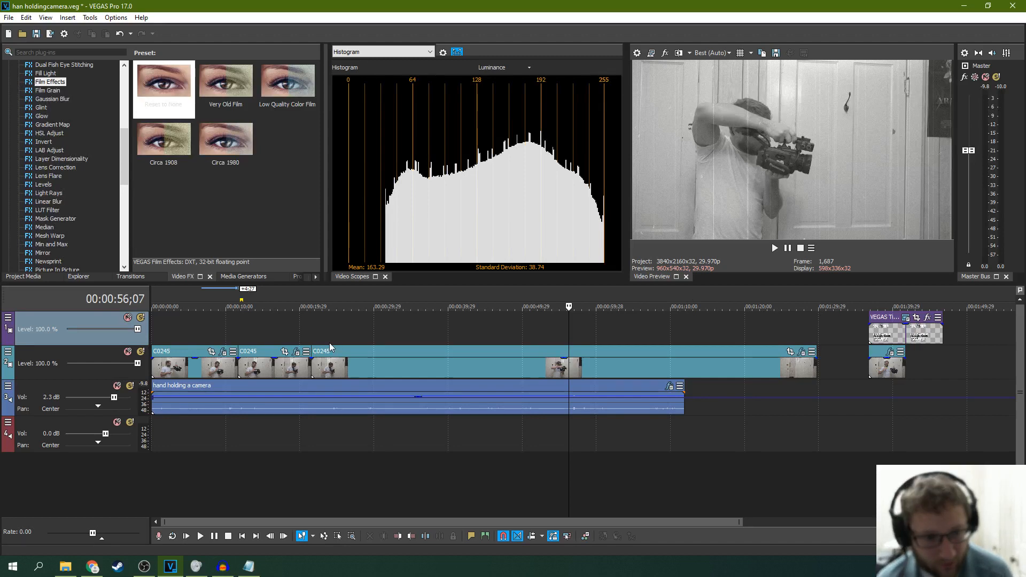
pyautogui.click(312, 335)
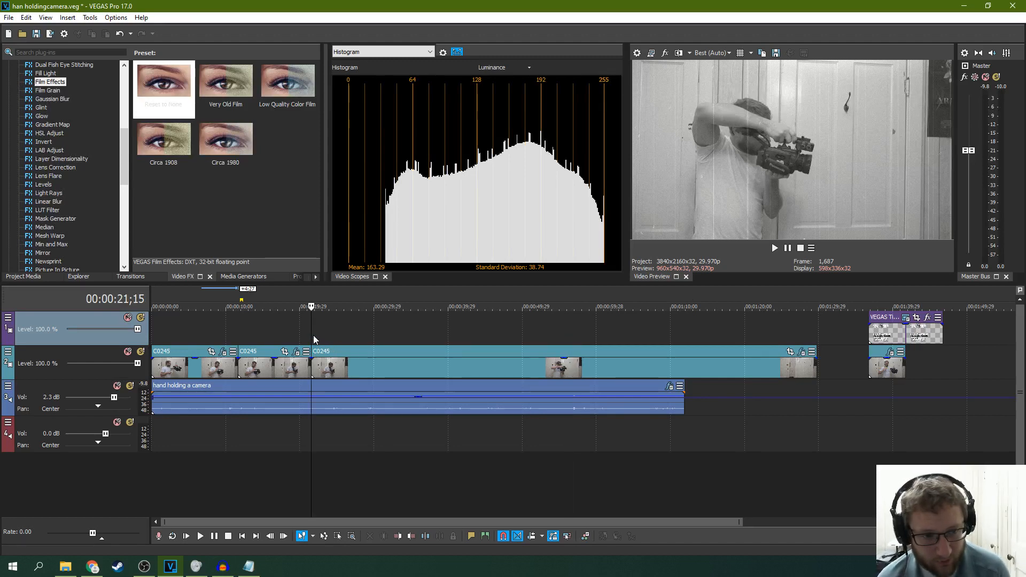
pyautogui.click(773, 248)
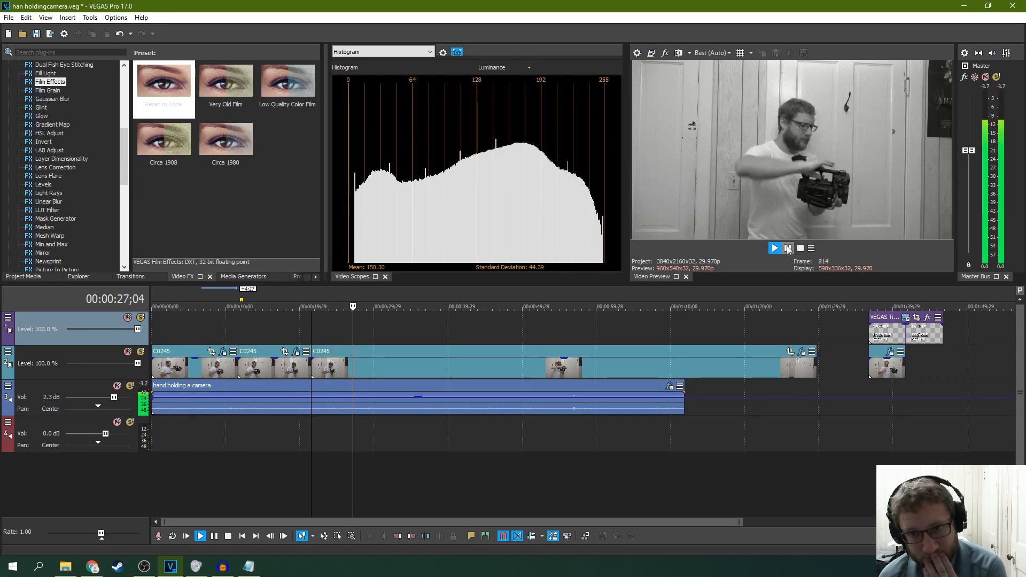
pyautogui.click(787, 249)
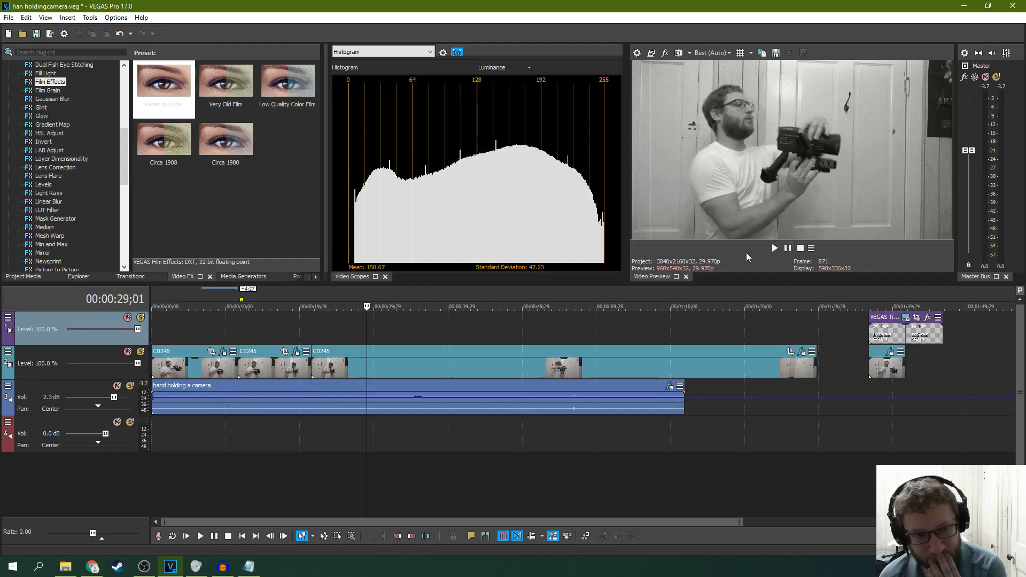
pyautogui.press('s')
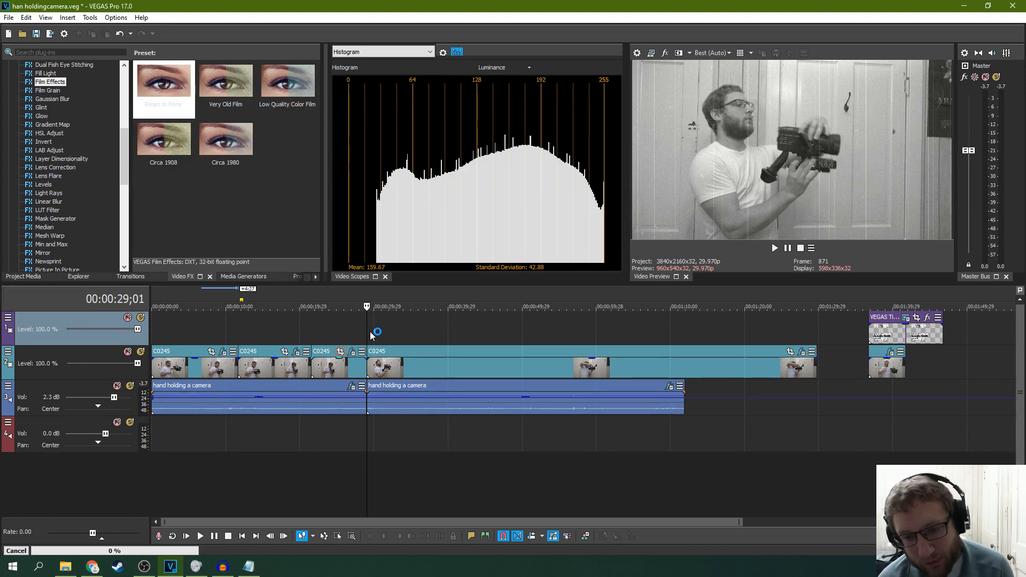
pyautogui.hotkey('ctrl', 'z')
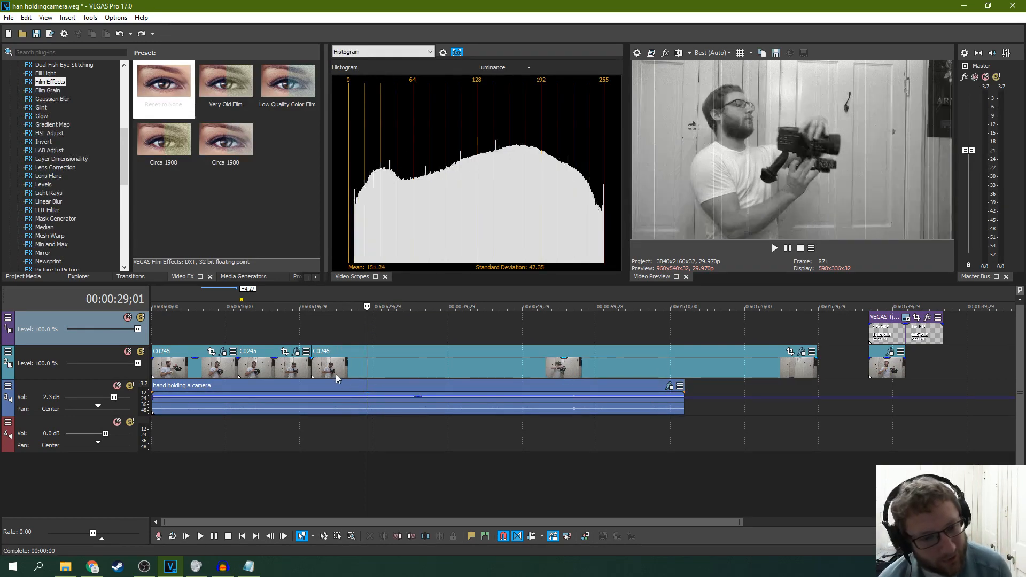
# - Move the third C0245 piece 5;25 later and the second piece 1;28 later to open gaps between the clips
pyautogui.moveTo(335, 374); pyautogui.dragTo(378, 352)
pyautogui.click(281, 356)
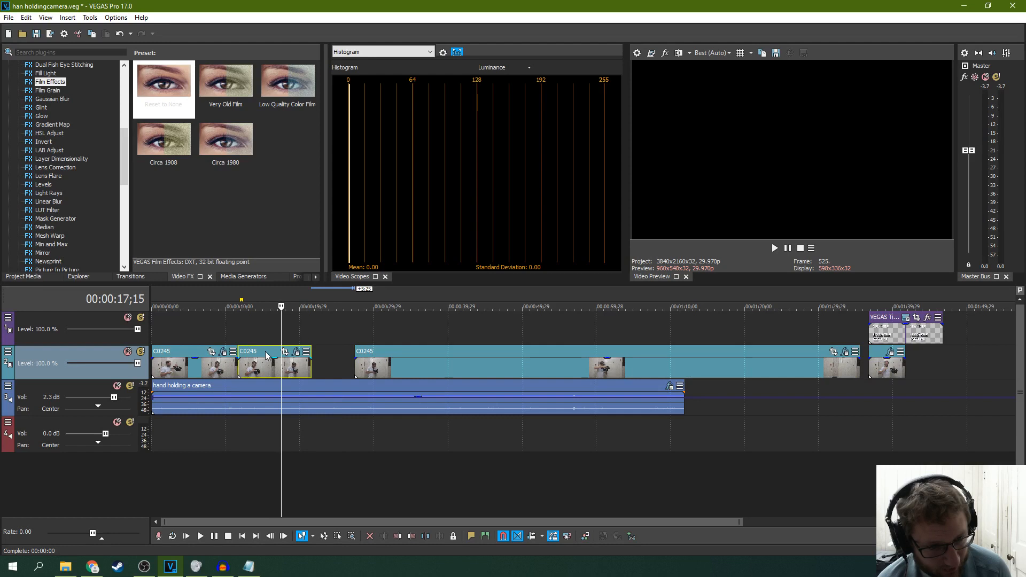
pyautogui.moveTo(267, 356); pyautogui.dragTo(282, 356)
# - Bring up the Titles & Text presets and move the second C0245 piece 4;06 later to widen the first gap
pyautogui.click(236, 343)
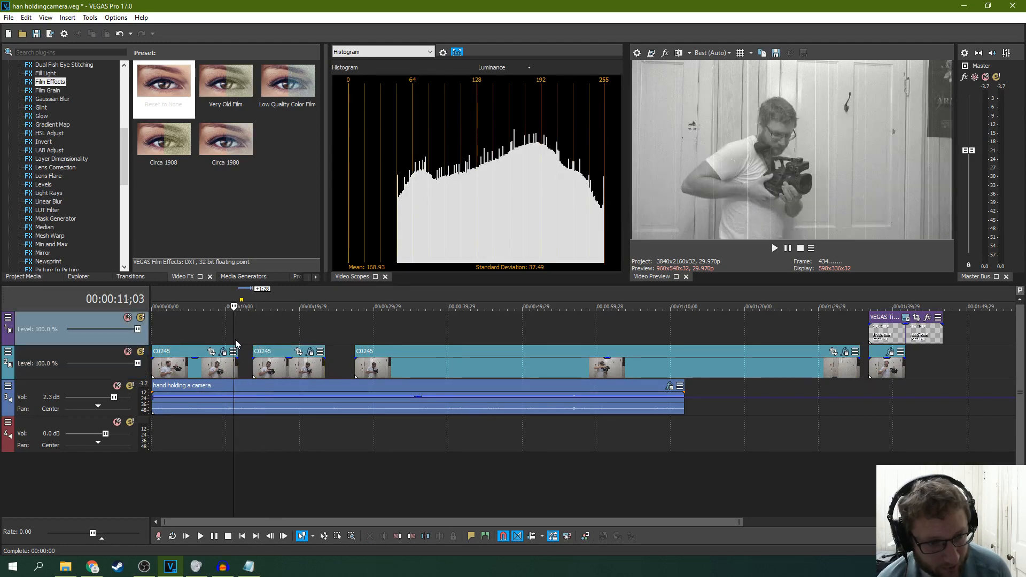
pyautogui.scroll(3, 271, 336)
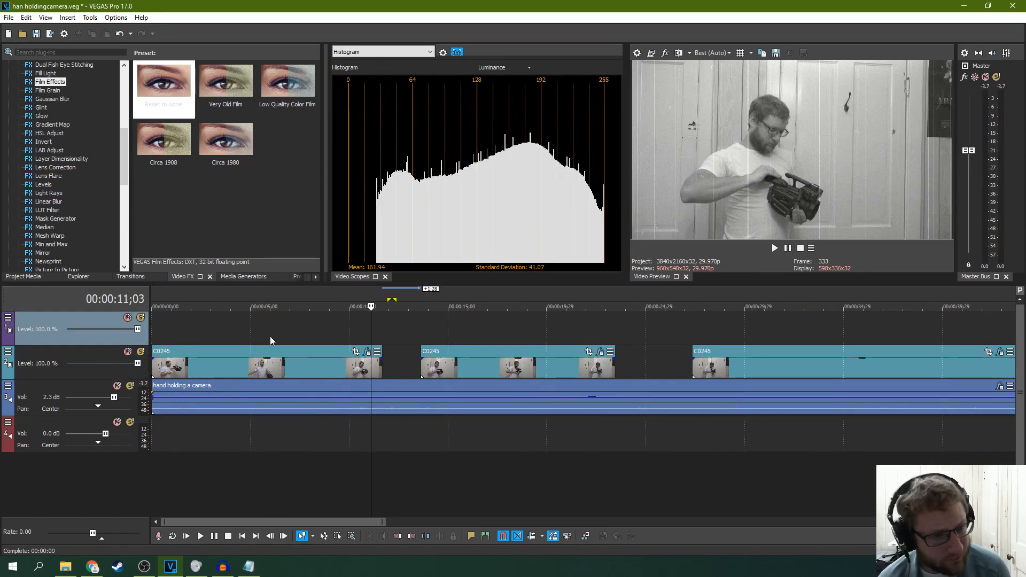
pyautogui.click(243, 276)
pyautogui.click(51, 125)
pyautogui.scroll(-5, 277, 204)
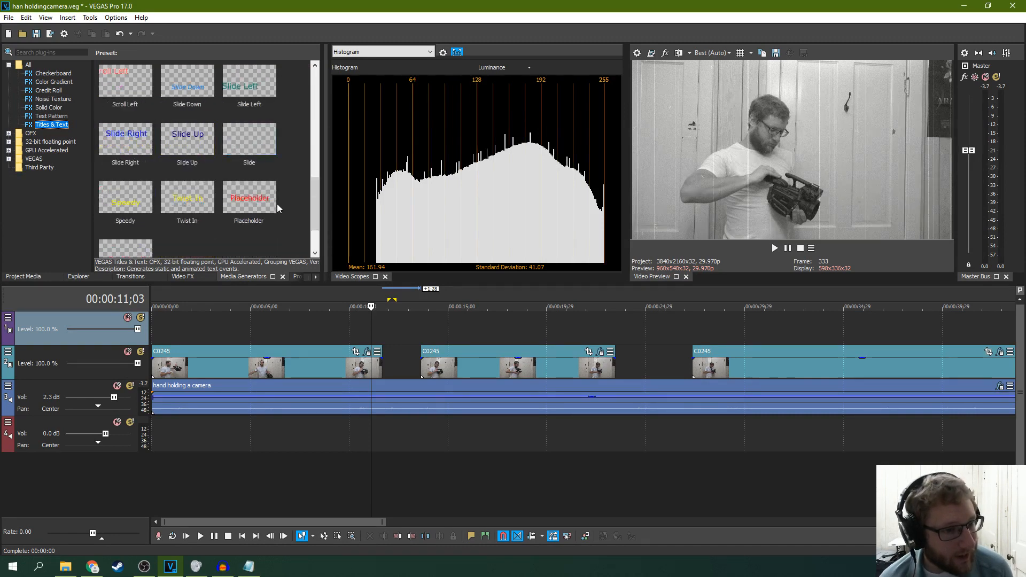
pyautogui.scroll(5, 276, 207)
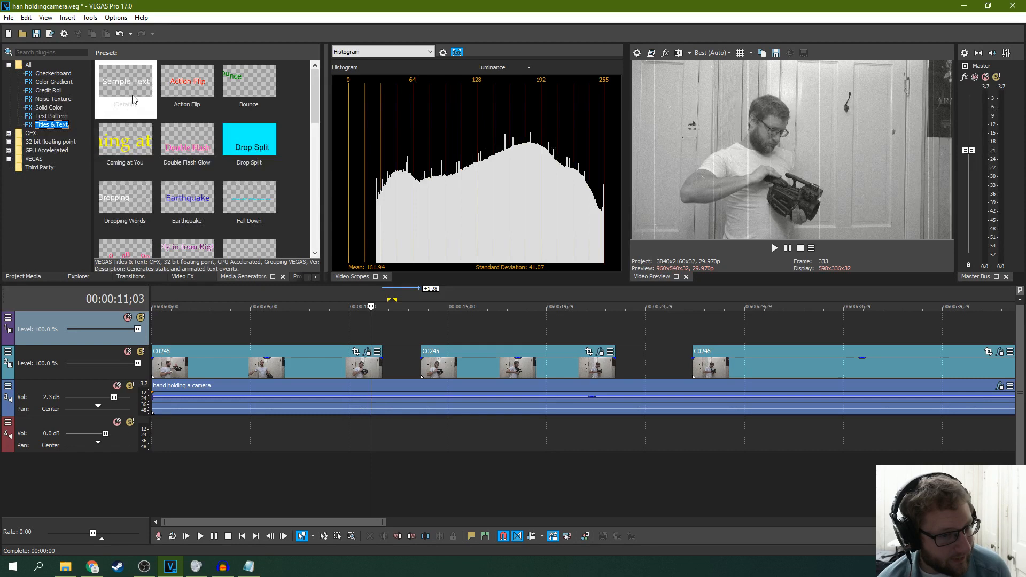
pyautogui.moveTo(509, 358); pyautogui.dragTo(591, 357)
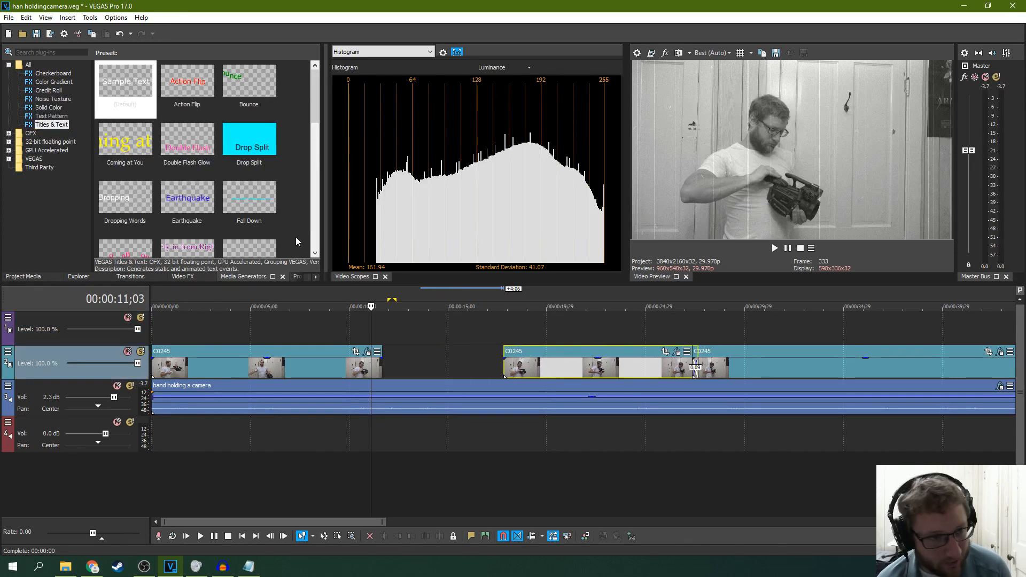
# - Place a default Titles & Text event above the first gap, shorten its end by 3;26 to fit, and preview it at 00:00:14;26
pyautogui.moveTo(138, 102); pyautogui.dragTo(142, 132)
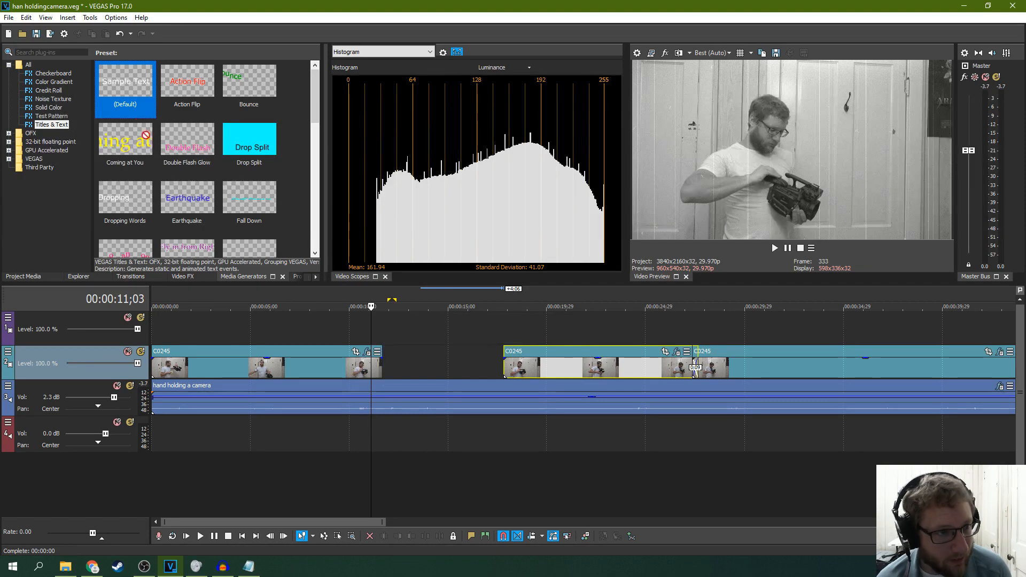
pyautogui.moveTo(121, 94); pyautogui.dragTo(387, 326)
pyautogui.moveTo(579, 333); pyautogui.dragTo(503, 332)
pyautogui.click(447, 335)
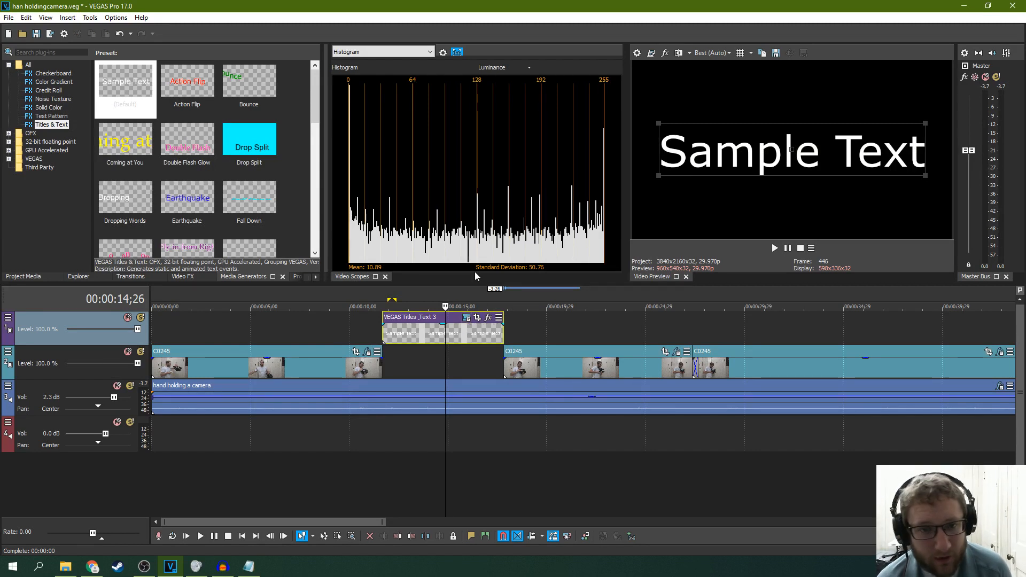
# - Enlarge the title's settings area and replace the sample text with "Press Camera" and "Against Body" on two lines
pyautogui.moveTo(328, 201); pyautogui.dragTo(578, 197)
pyautogui.moveTo(572, 155); pyautogui.dragTo(206, 185)
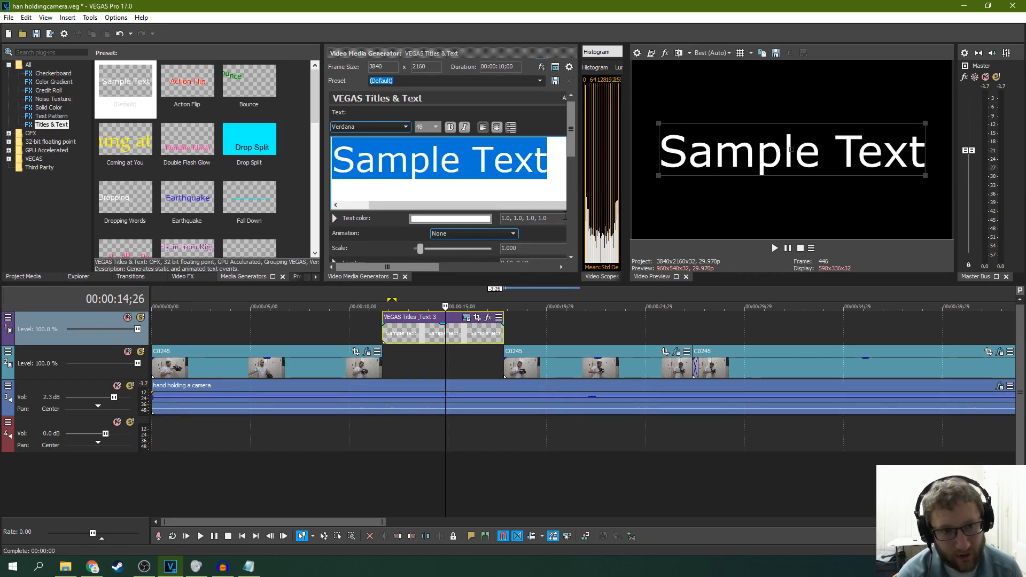
pyautogui.write('Press Ca')
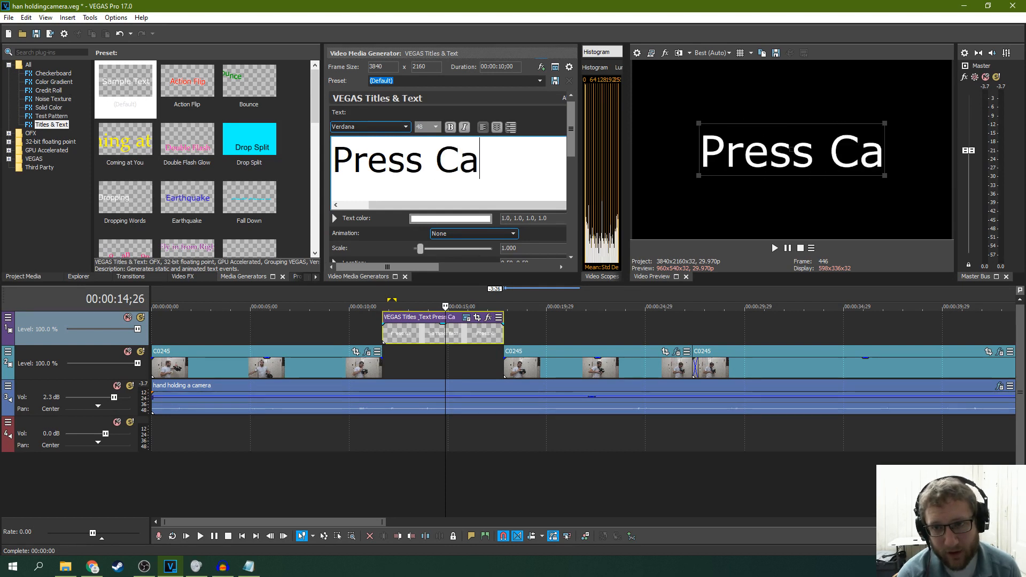
pyautogui.write('mera')
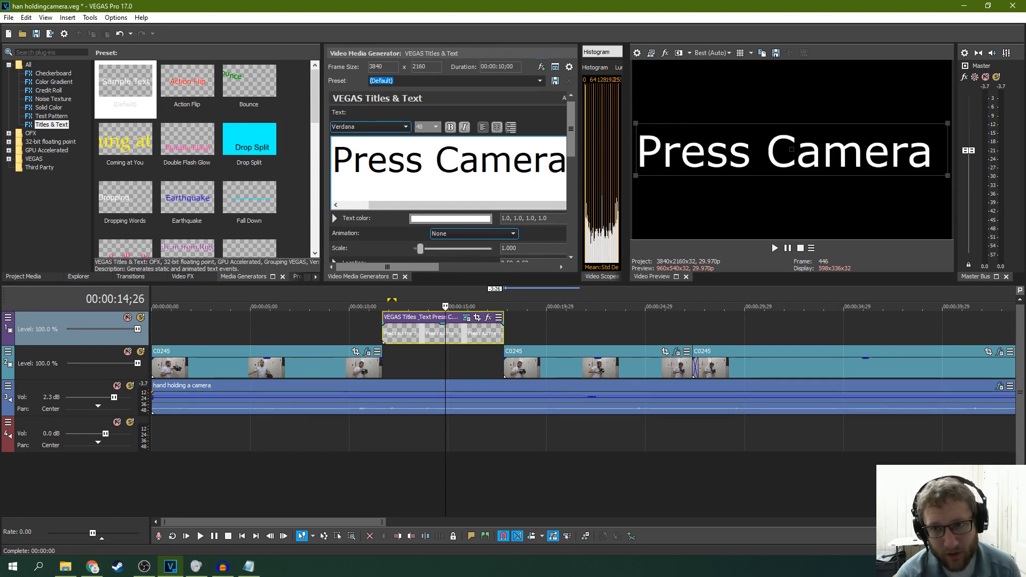
pyautogui.press('Return')
pyautogui.write('a')
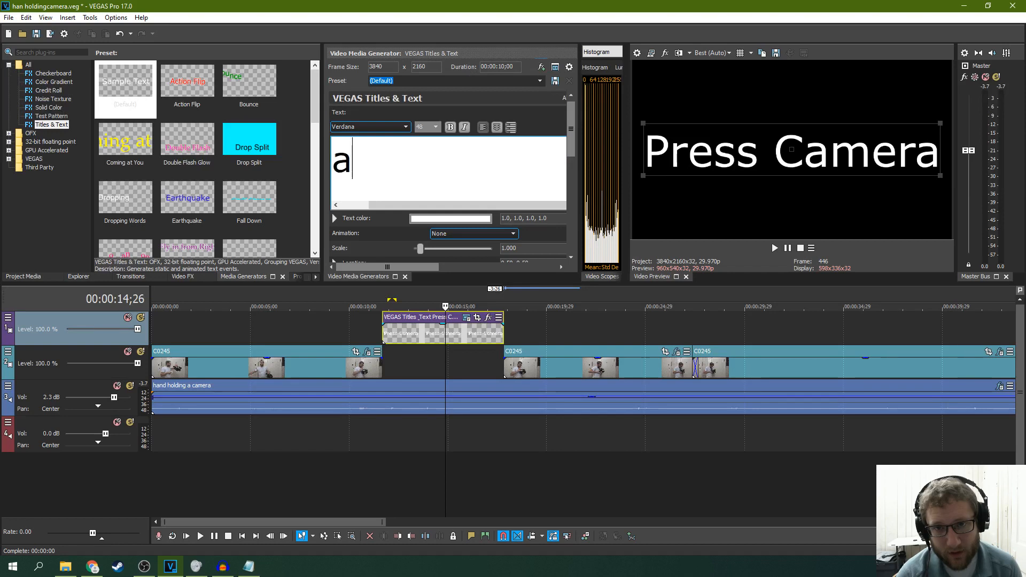
pyautogui.write('gainst Body')
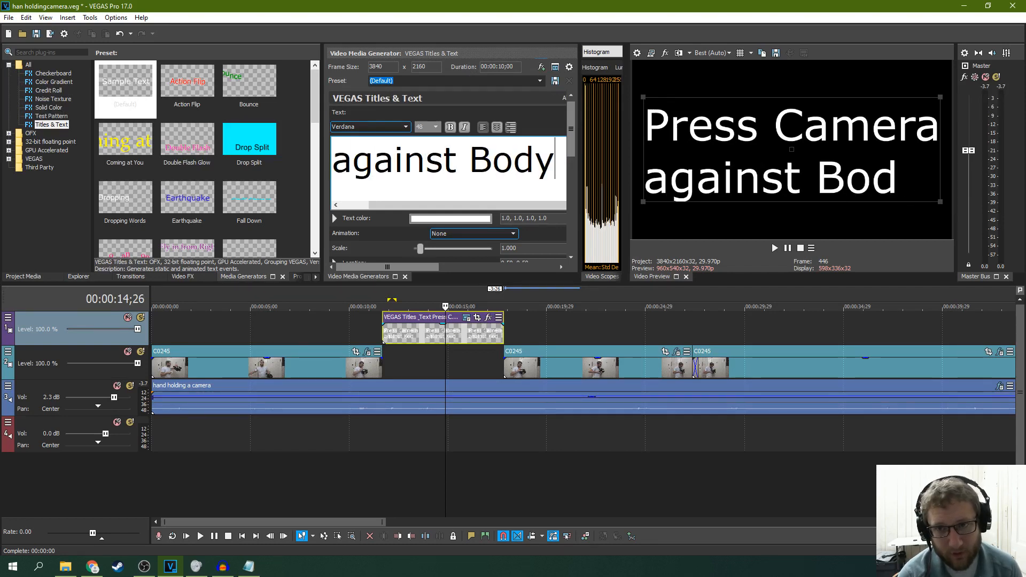
pyautogui.press('Home')
pyautogui.press('Right')
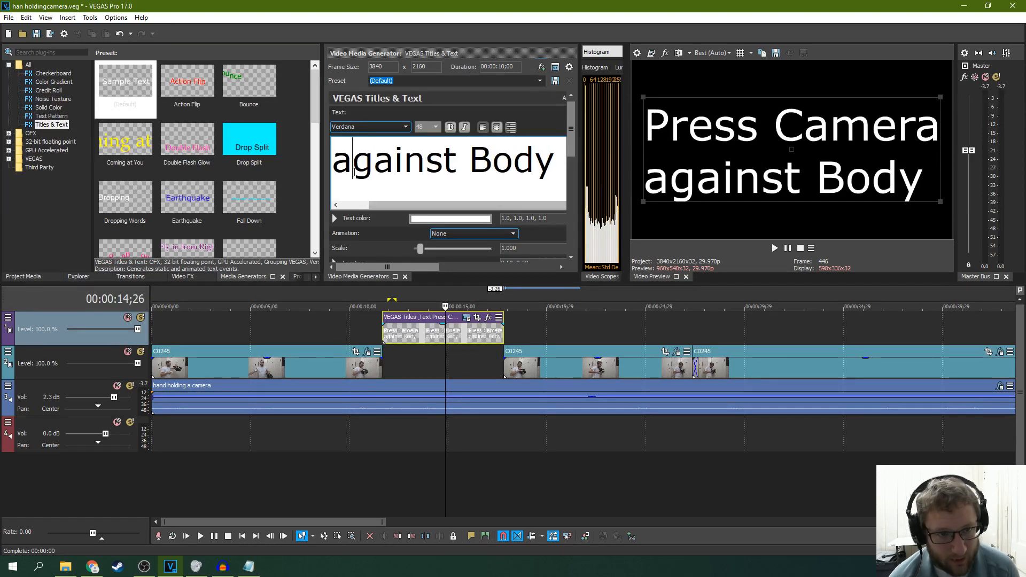
pyautogui.press('BackSpace')
pyautogui.write('A')
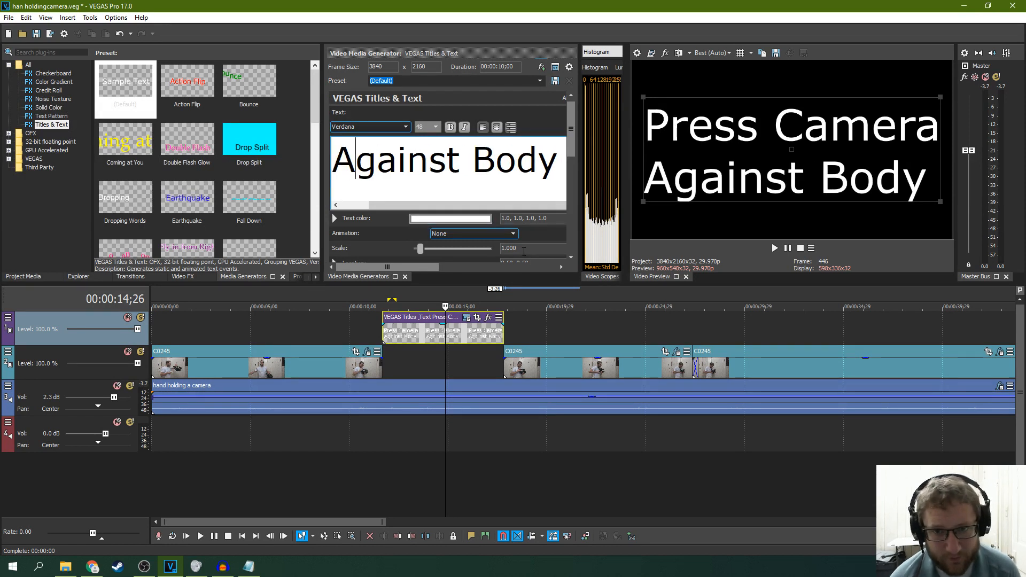
pyautogui.moveTo(571, 149)
pyautogui.mouseDown()
pyautogui.moveTo(568, 233)
pyautogui.moveTo(562, 145)
pyautogui.mouseUp()
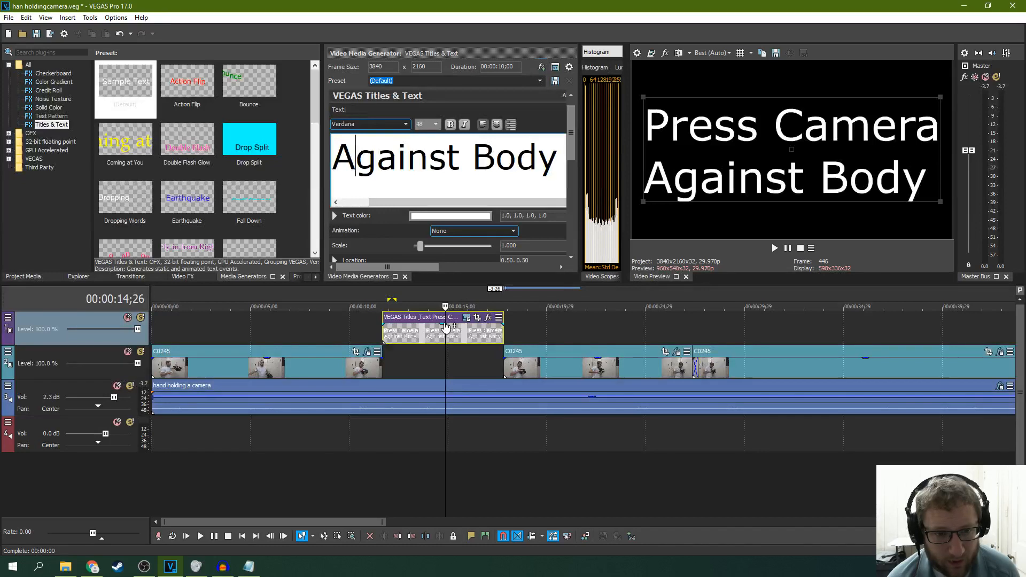
pyautogui.moveTo(447, 326); pyautogui.dragTo(446, 327)
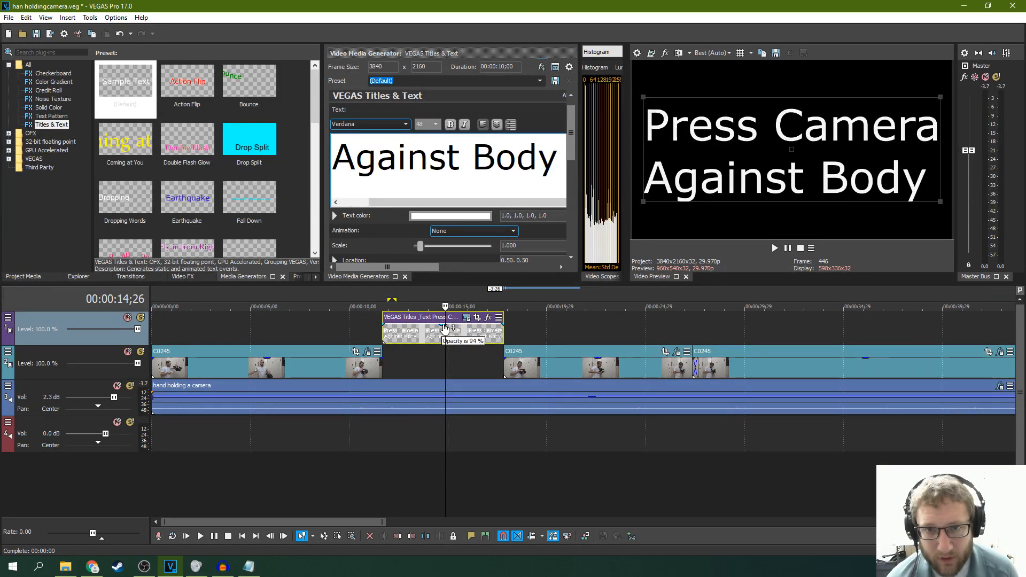
pyautogui.moveTo(444, 327); pyautogui.dragTo(444, 323)
pyautogui.moveTo(571, 150); pyautogui.dragTo(570, 142)
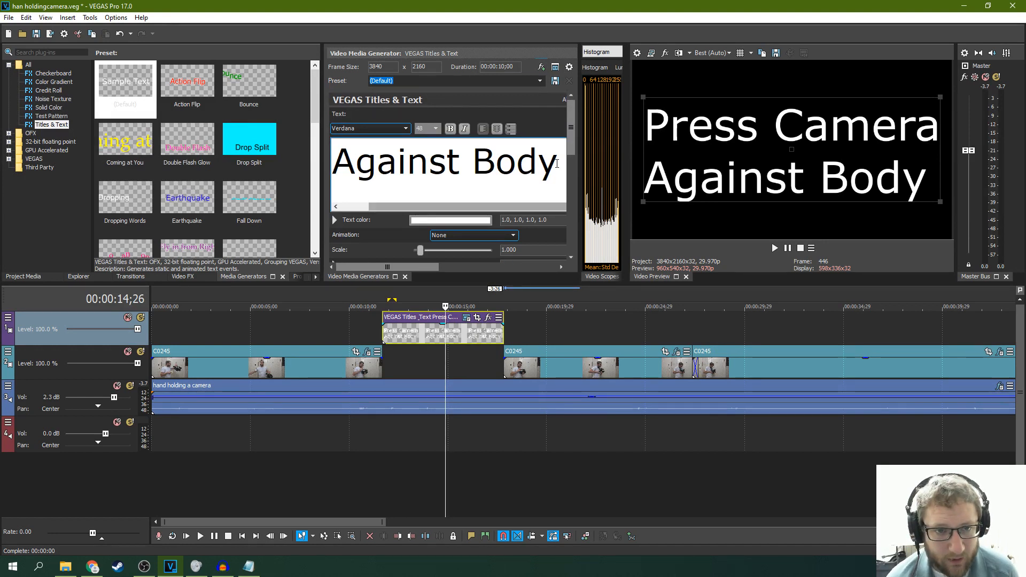
# - Set all of the title text to size 42 in the Courier New Baltic font
pyautogui.click(557, 163)
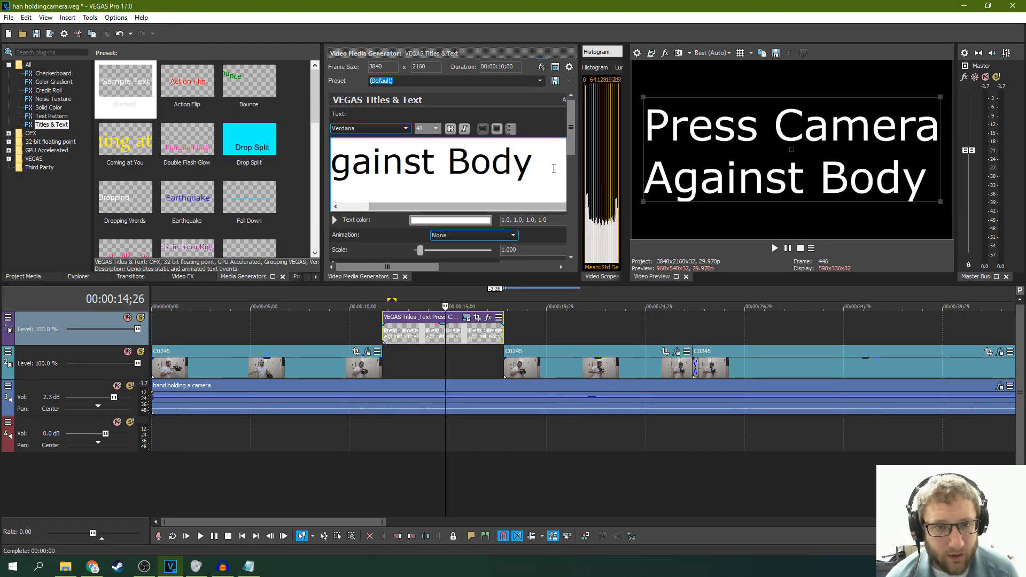
pyautogui.hotkey('ctrl', 'a')
pyautogui.click(425, 209)
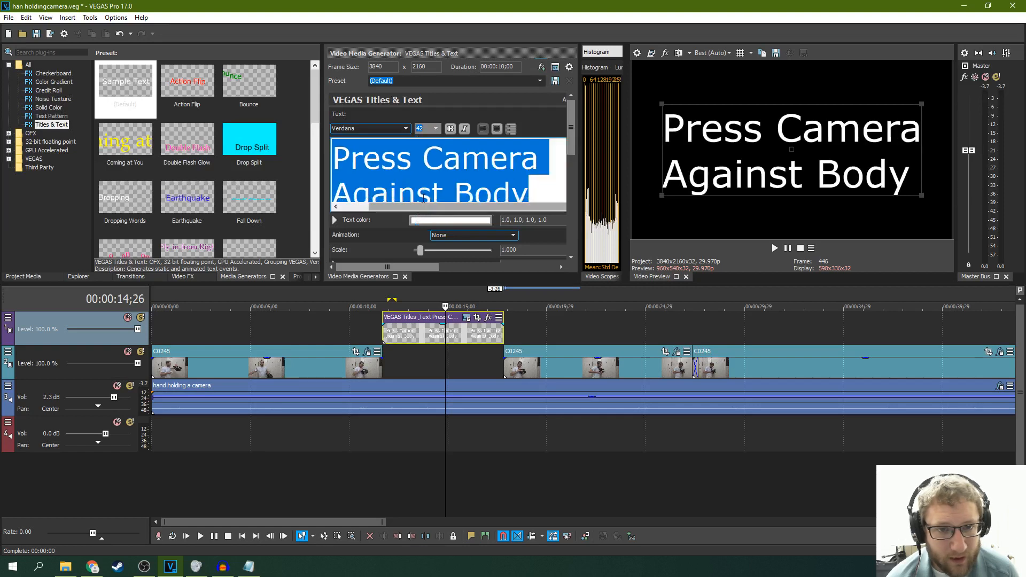
pyautogui.click(399, 131)
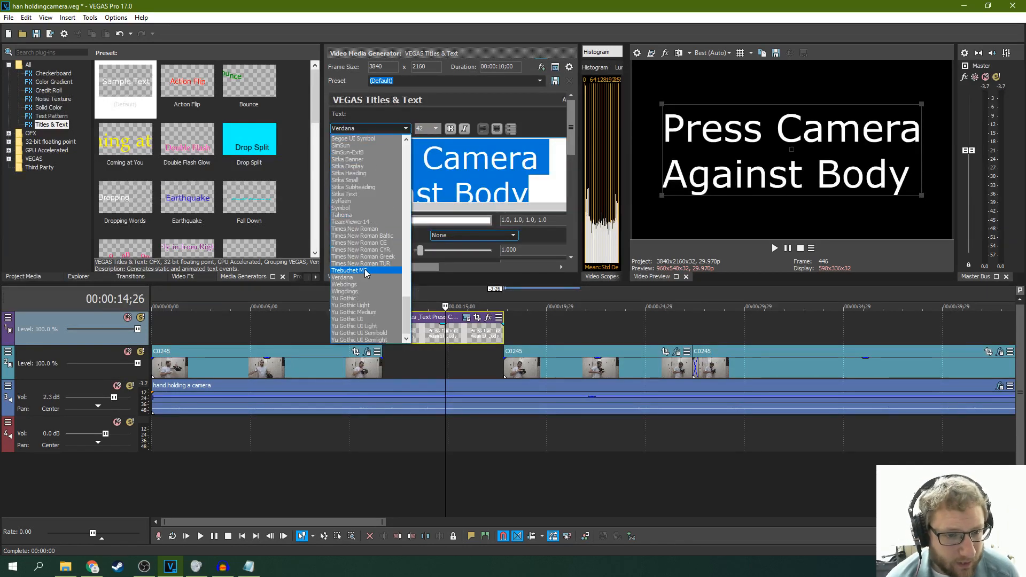
pyautogui.moveTo(405, 308); pyautogui.dragTo(400, 227)
pyautogui.click(354, 166)
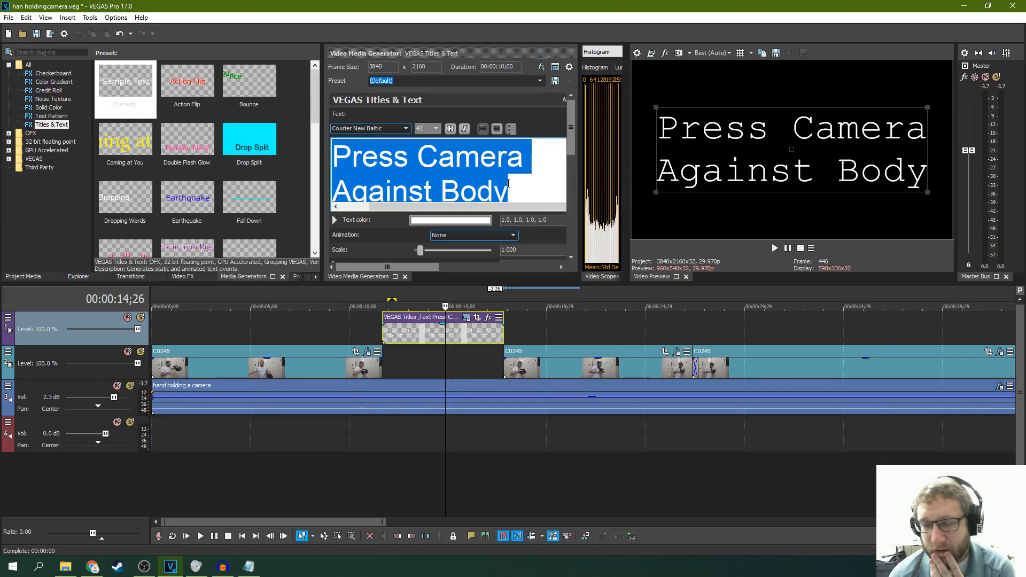
pyautogui.scroll(-1, 513, 182)
pyautogui.scroll(1, 513, 181)
# - Try the Corbel and Segoe UI Black fonts on the title text
pyautogui.click(404, 129)
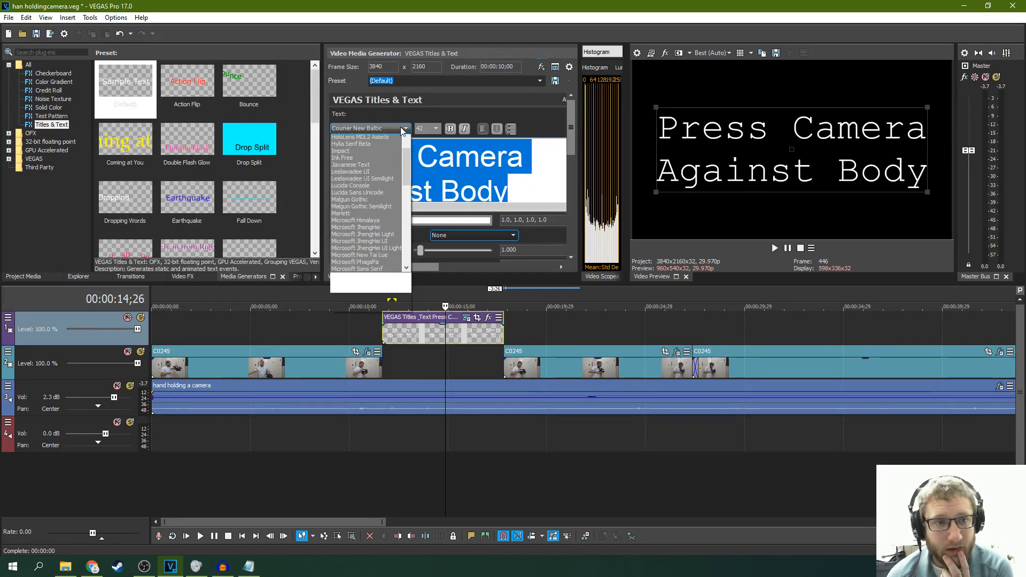
pyautogui.scroll(3, 375, 185)
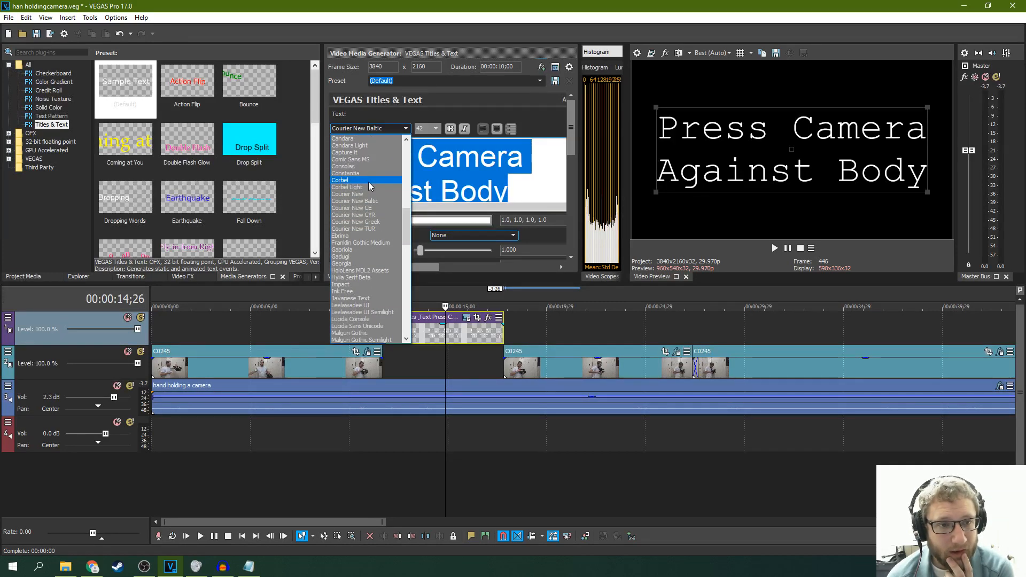
pyautogui.click(368, 181)
pyautogui.click(405, 128)
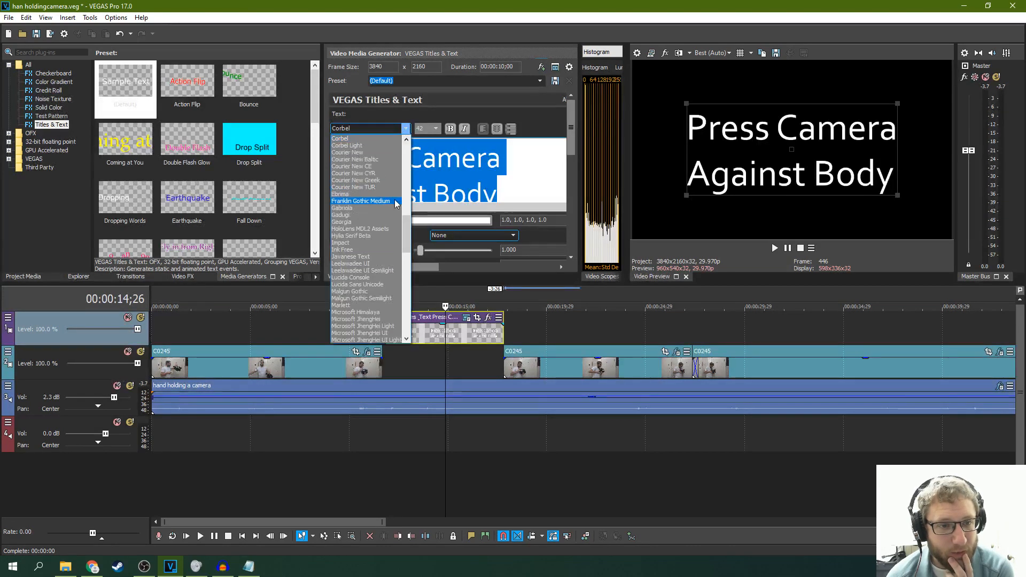
pyautogui.scroll(-8, 390, 214)
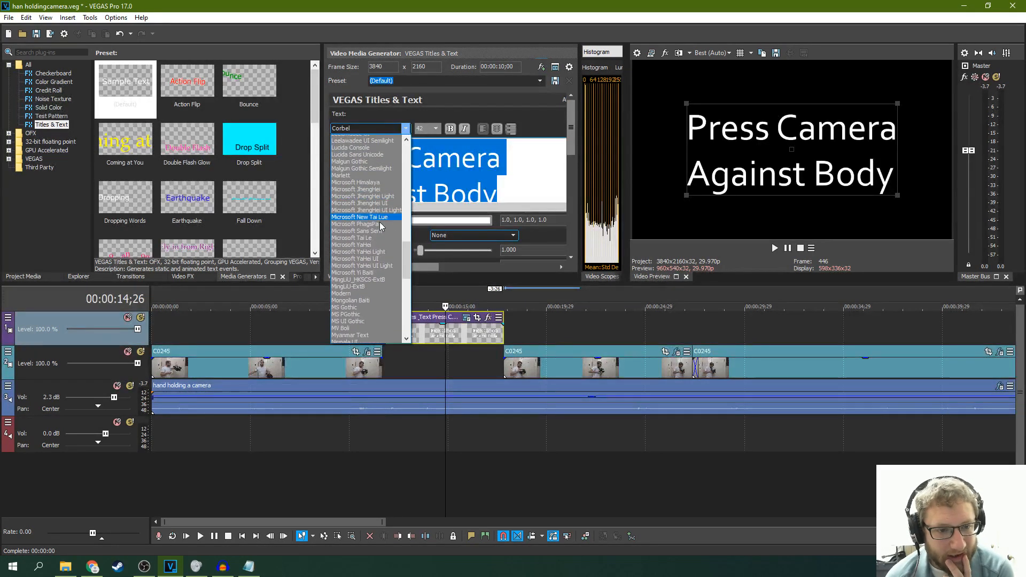
pyautogui.scroll(-4, 382, 227)
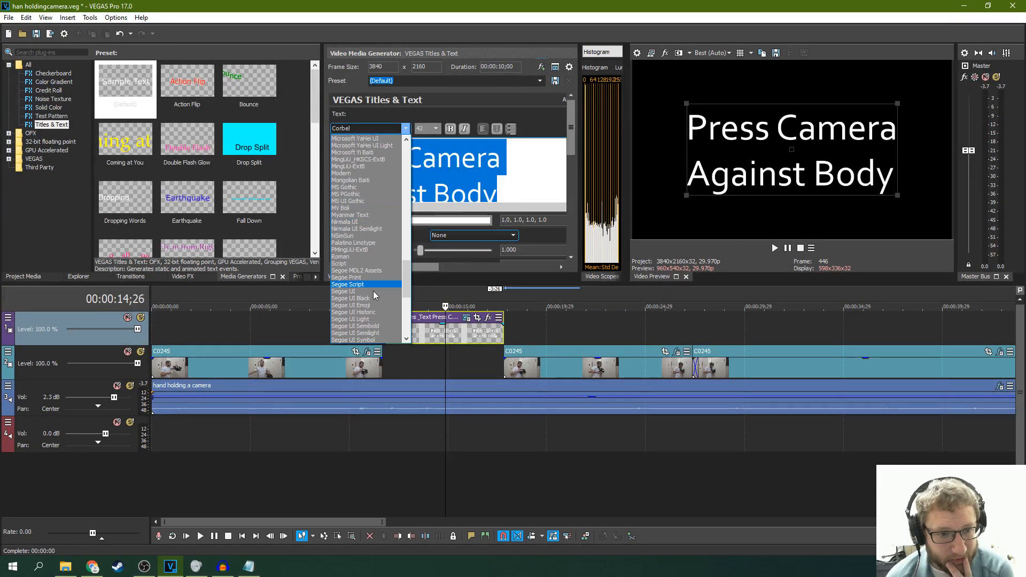
pyautogui.click(374, 298)
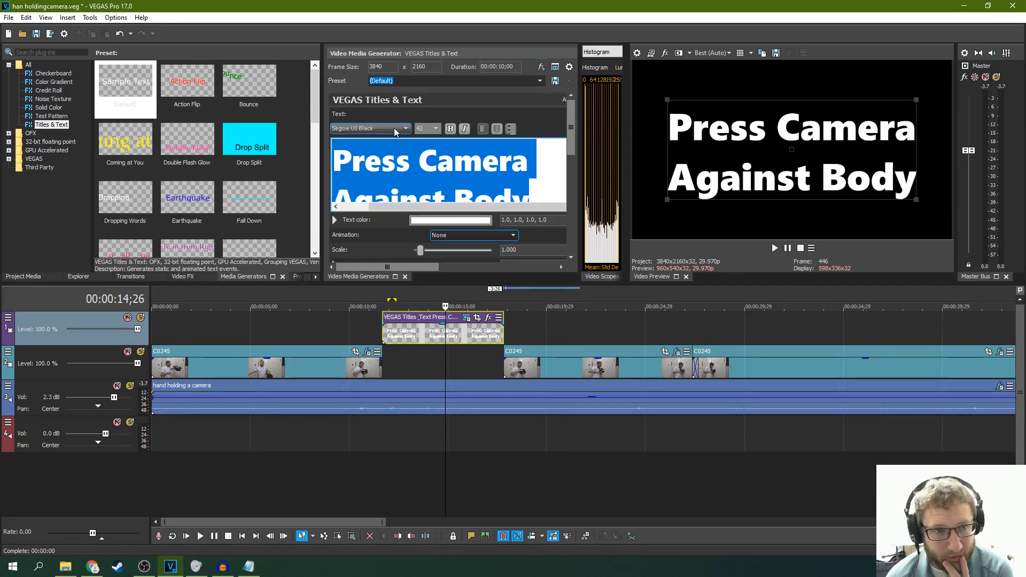
# - Try the Yu Gothic Light and Ink Free fonts on the title text
pyautogui.click(406, 129)
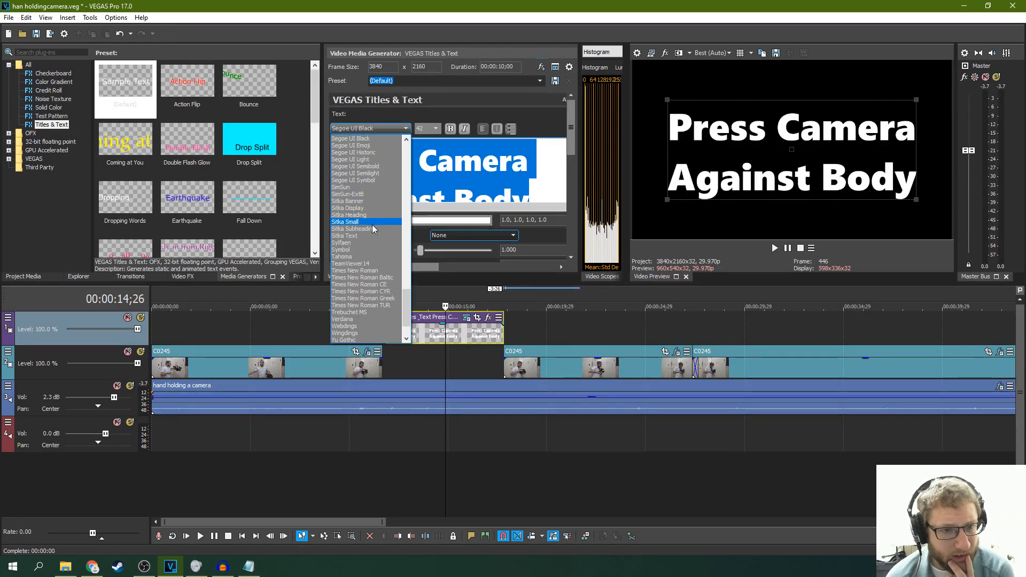
pyautogui.scroll(-2, 378, 235)
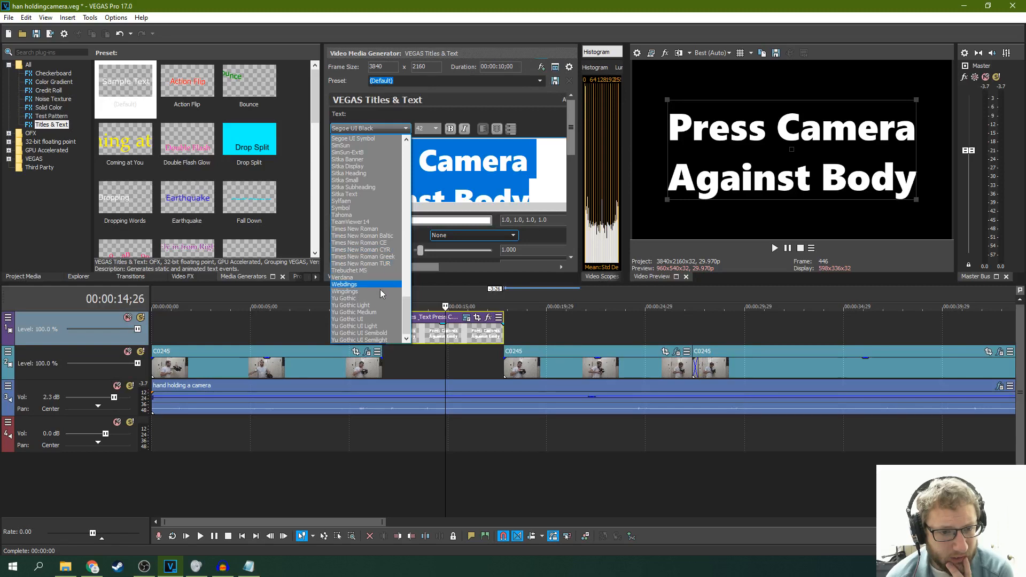
pyautogui.click(368, 305)
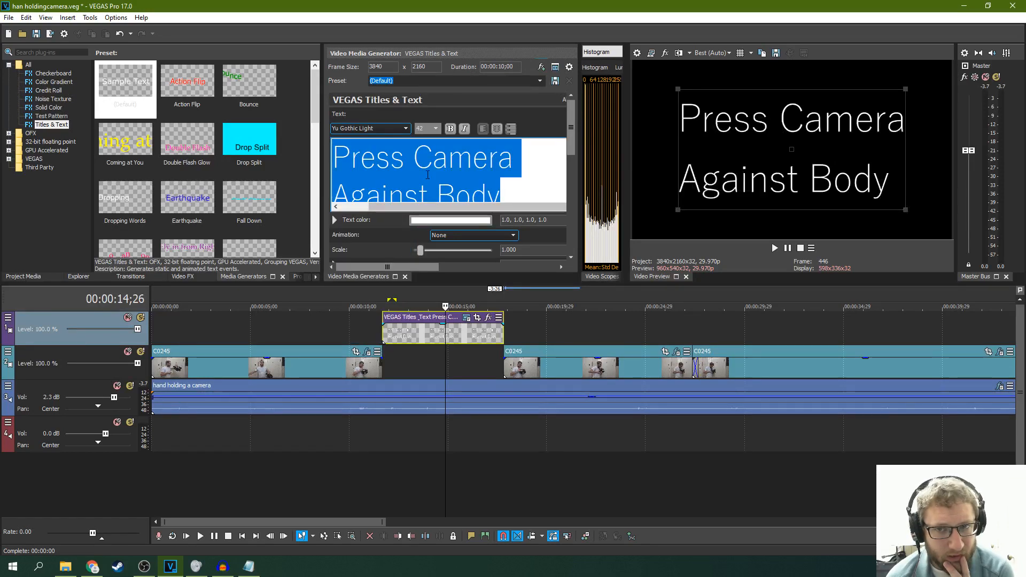
pyautogui.click(405, 128)
pyautogui.scroll(10, 375, 207)
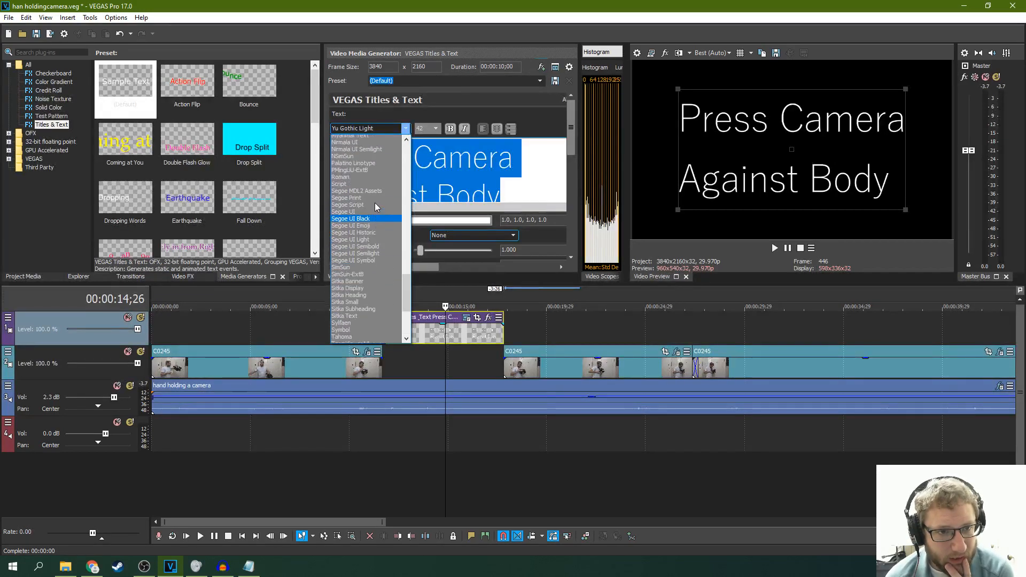
pyautogui.scroll(3, 376, 208)
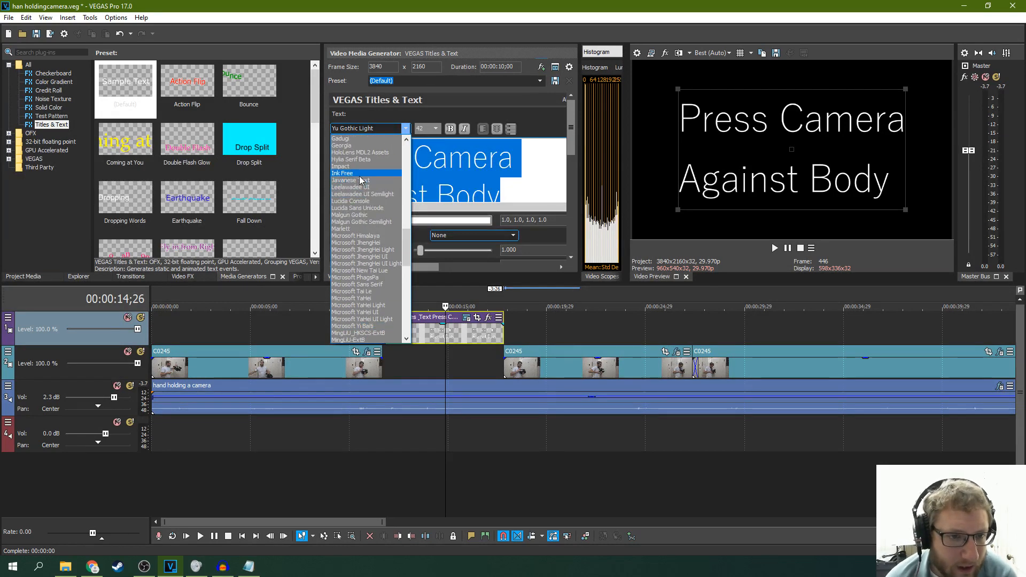
pyautogui.click(360, 176)
# - Set the title text's font back to Courier New Baltic
pyautogui.click(407, 129)
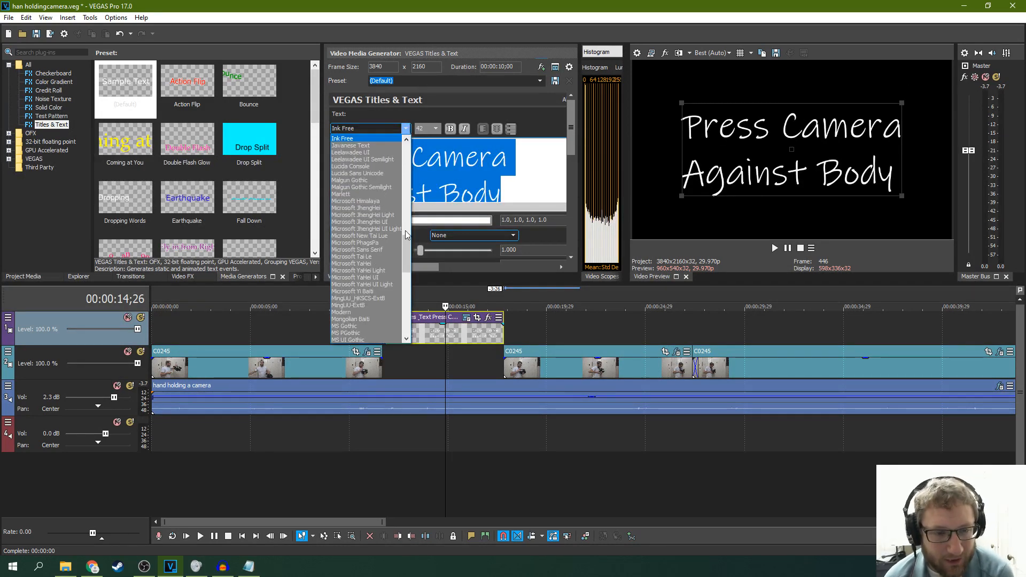
pyautogui.scroll(9, 409, 245)
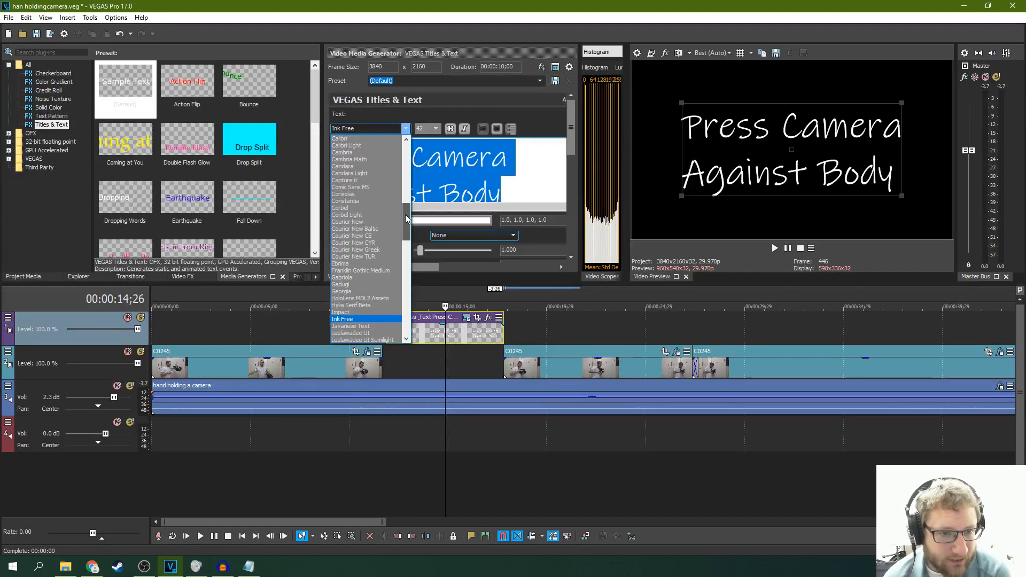
pyautogui.click(369, 228)
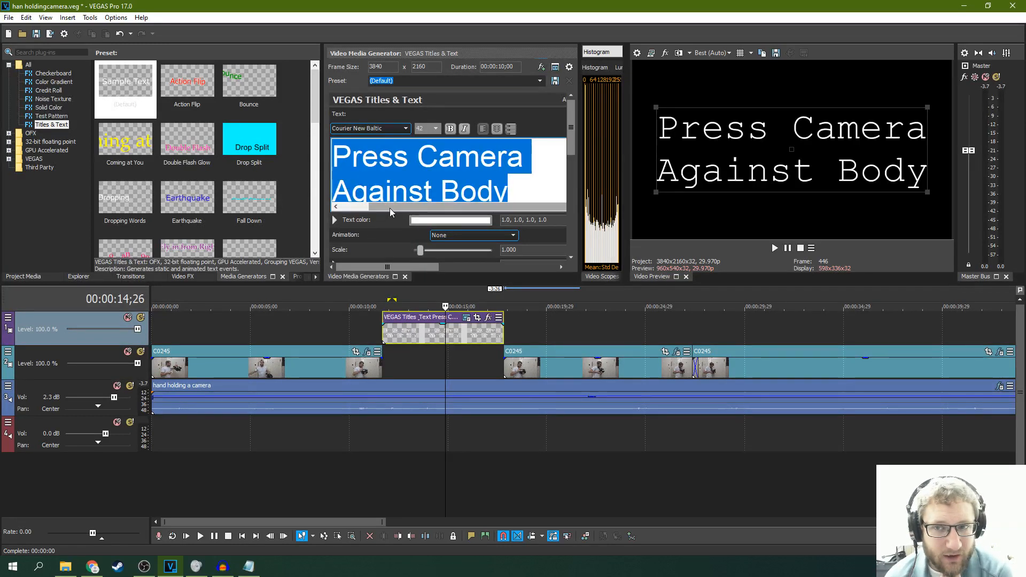
# - Try the Courier New CE and Courier New TUR fonts on the title text
pyautogui.click(406, 129)
pyautogui.click(385, 145)
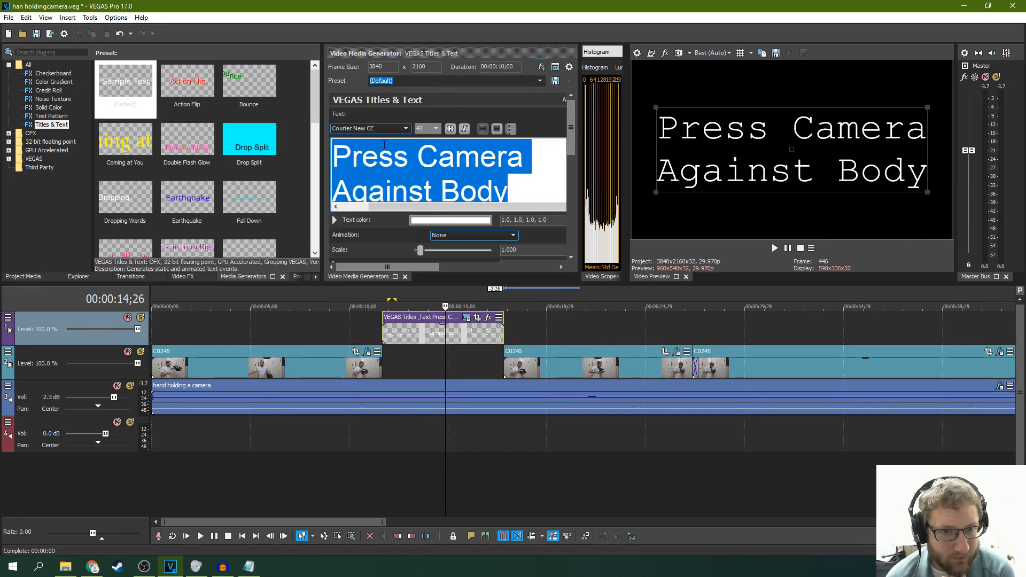
pyautogui.click(406, 130)
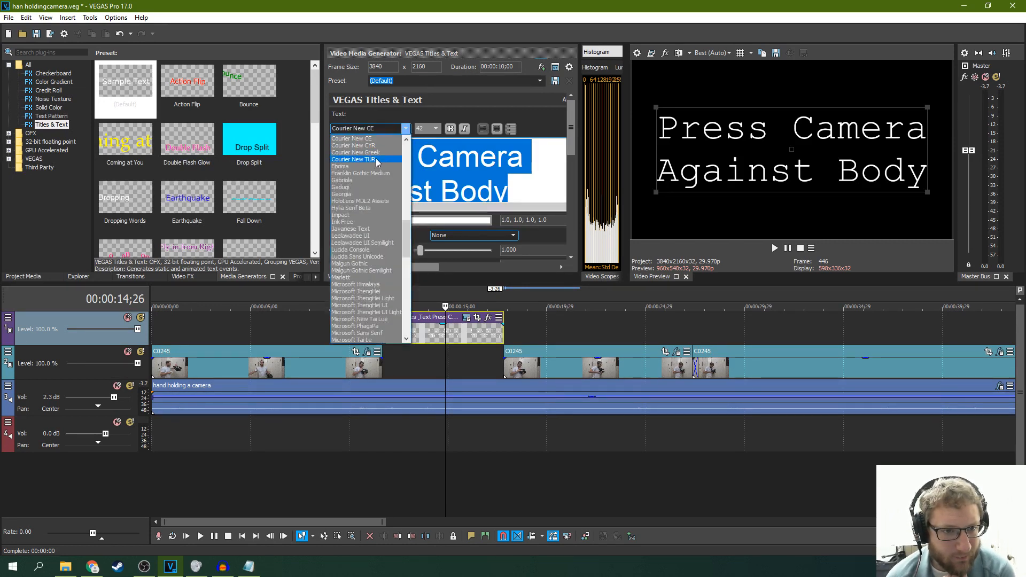
pyautogui.click(377, 159)
# - Set the title text's font to Courier New and nudge the title slightly within the frame
pyautogui.click(408, 130)
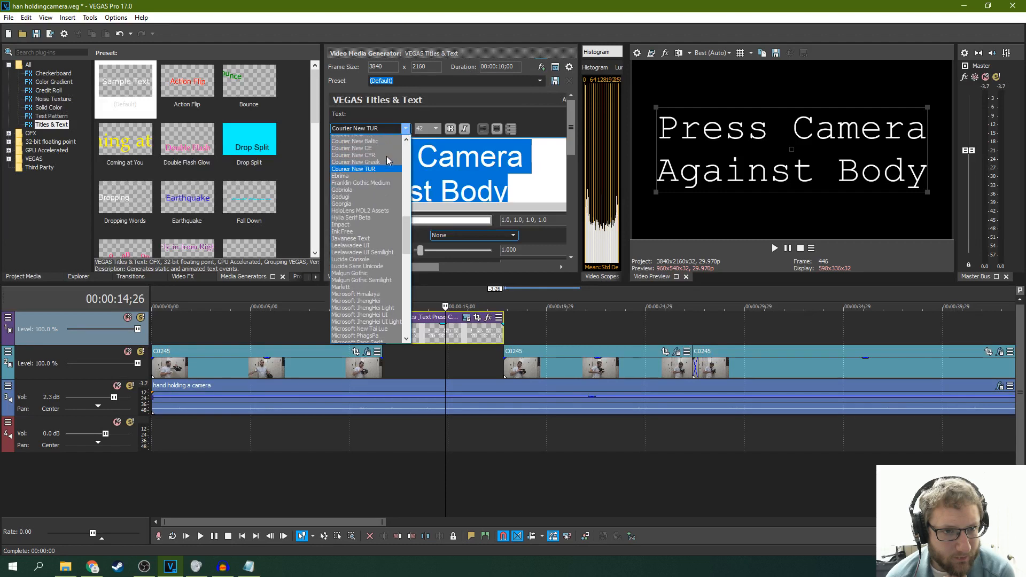
pyautogui.click(376, 145)
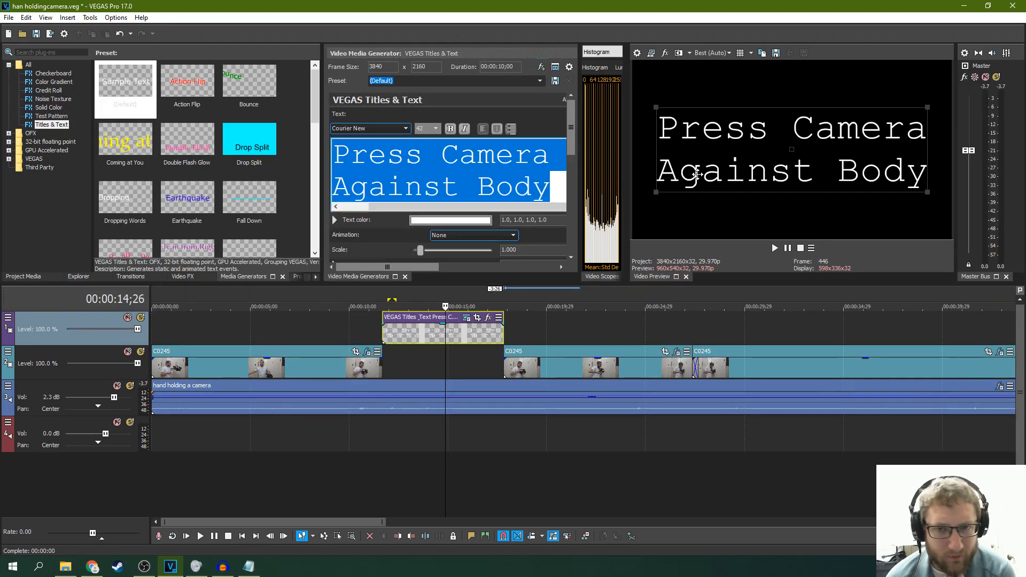
pyautogui.moveTo(759, 177); pyautogui.dragTo(758, 177)
# - Reduce all of the title text to size 24 and reposition it near the middle of the frame
pyautogui.click(549, 185)
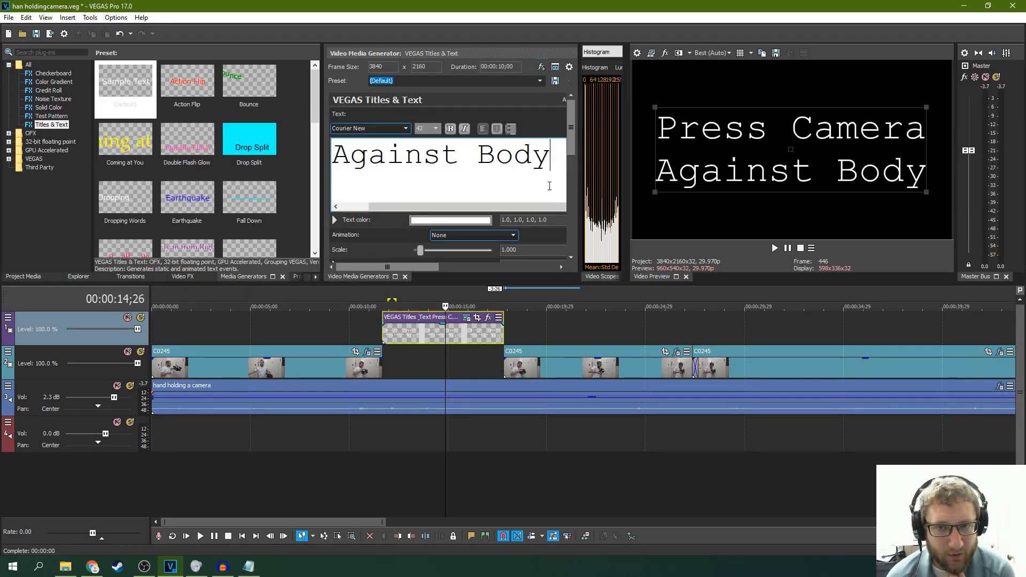
pyautogui.hotkey('ctrl', 'a')
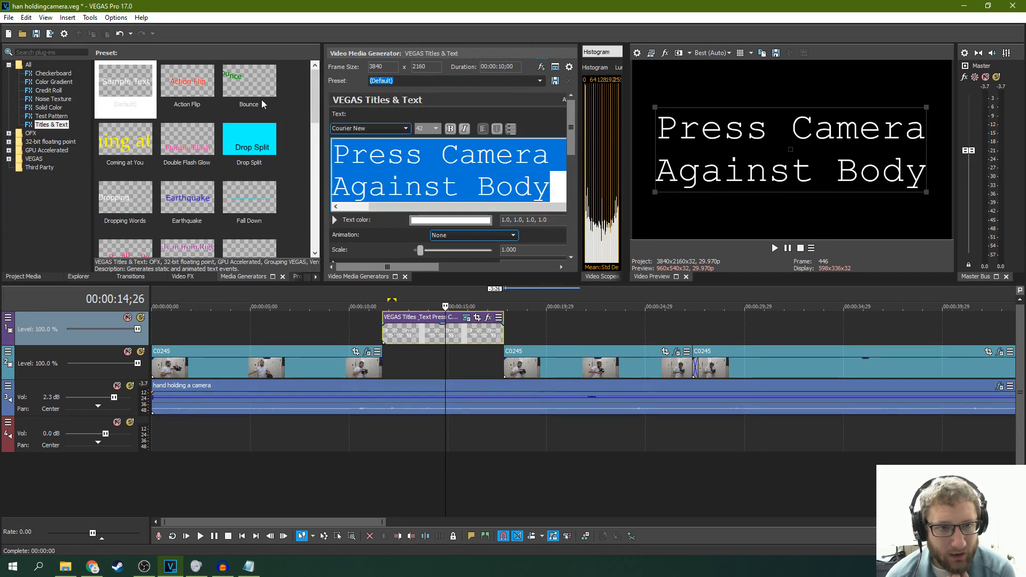
pyautogui.click(434, 128)
pyautogui.click(420, 193)
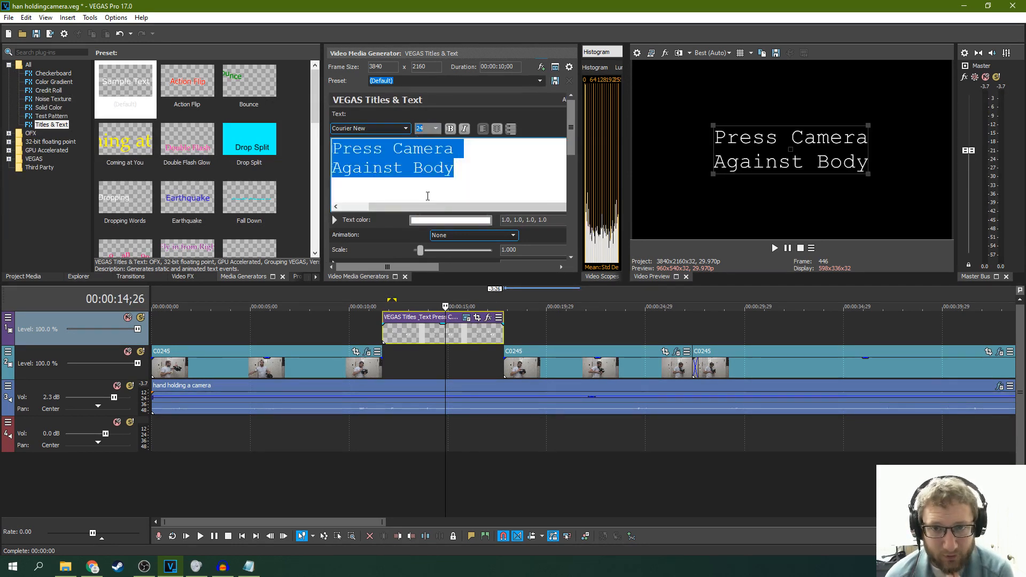
pyautogui.moveTo(809, 167); pyautogui.dragTo(811, 170)
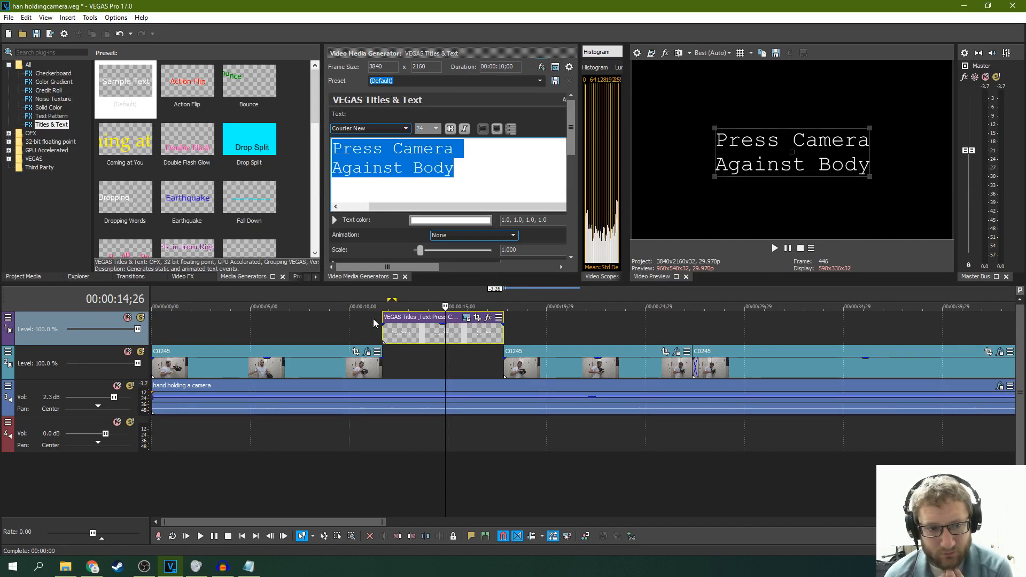
# - Play back the title card and the end of the first C0245 clip leading into it
pyautogui.click(373, 322)
pyautogui.click(773, 249)
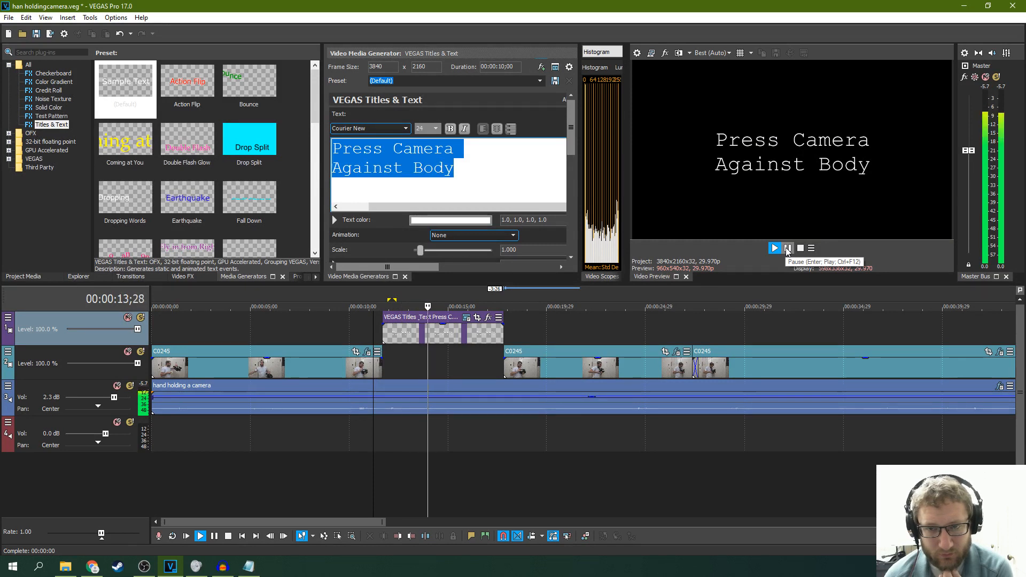
pyautogui.click(787, 249)
pyautogui.click(346, 343)
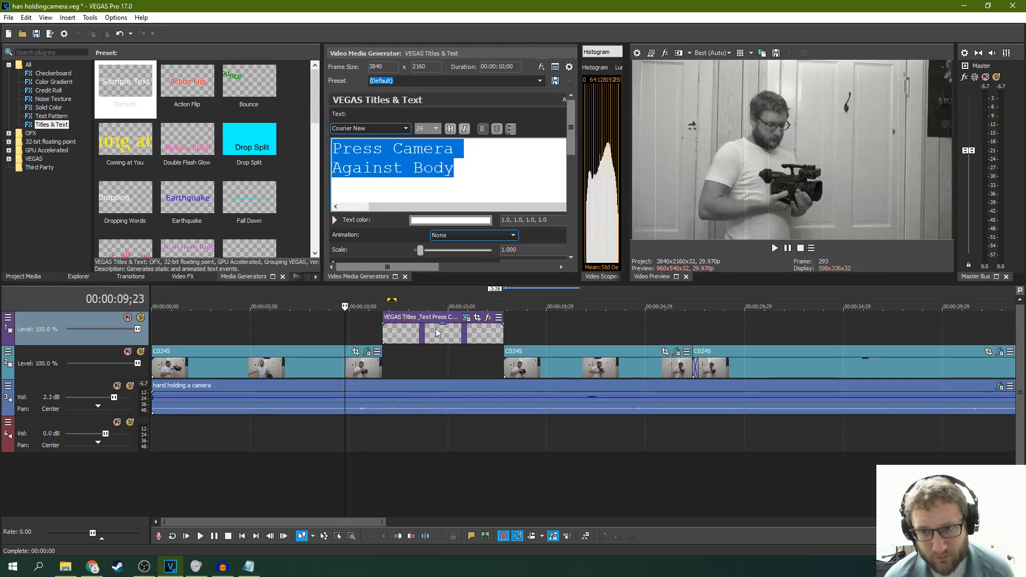
pyautogui.click(775, 248)
pyautogui.click(788, 249)
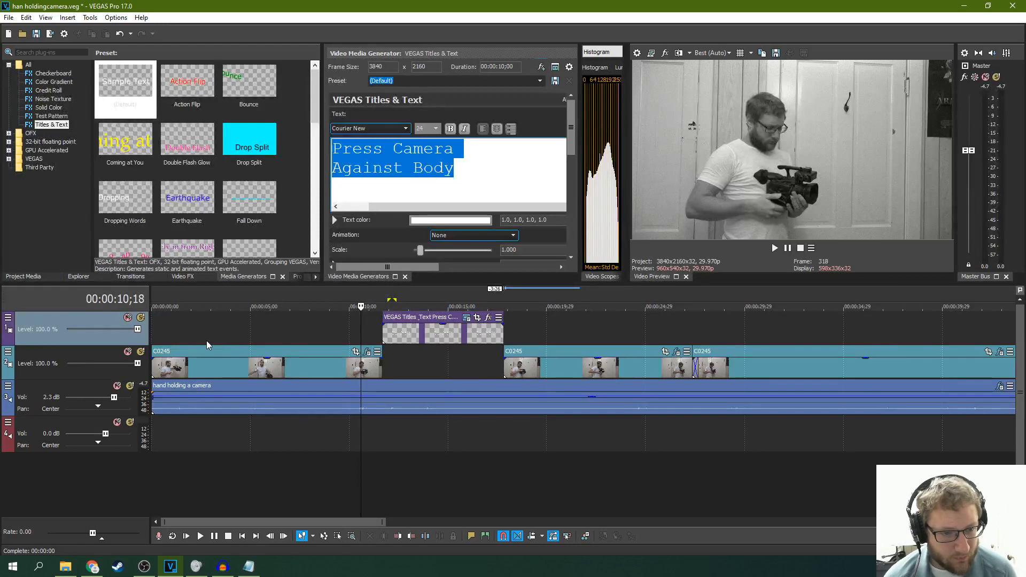
# - Play the first C0245 clip from the timeline start and review points along it to check its timing
pyautogui.click(206, 341)
pyautogui.click(315, 342)
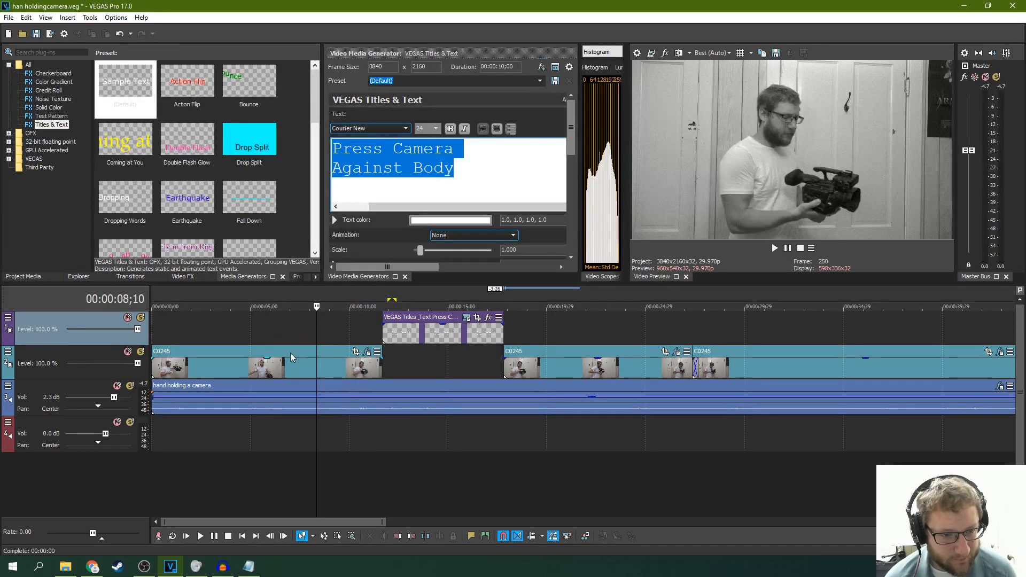
pyautogui.click(154, 405)
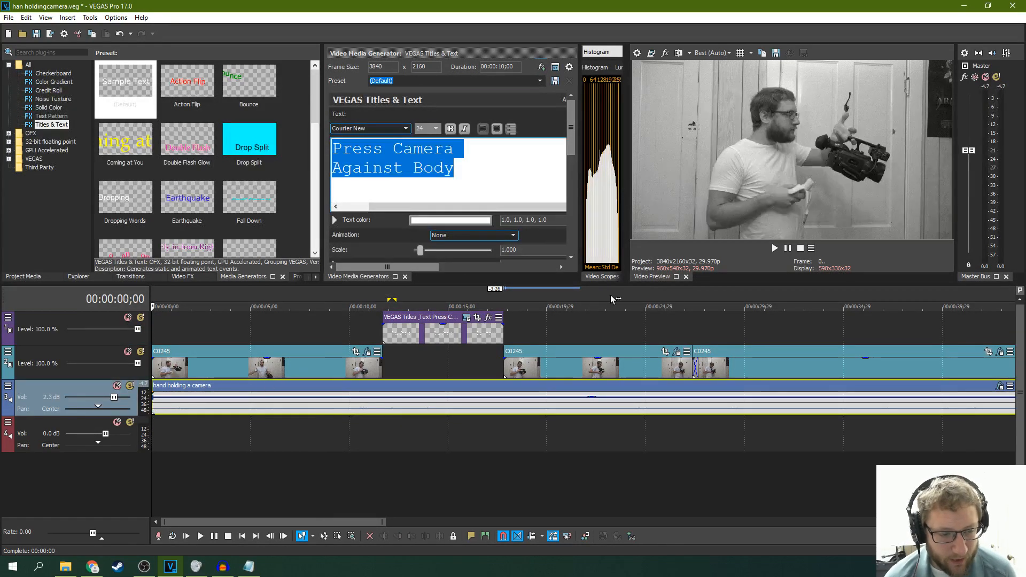
pyautogui.click(775, 251)
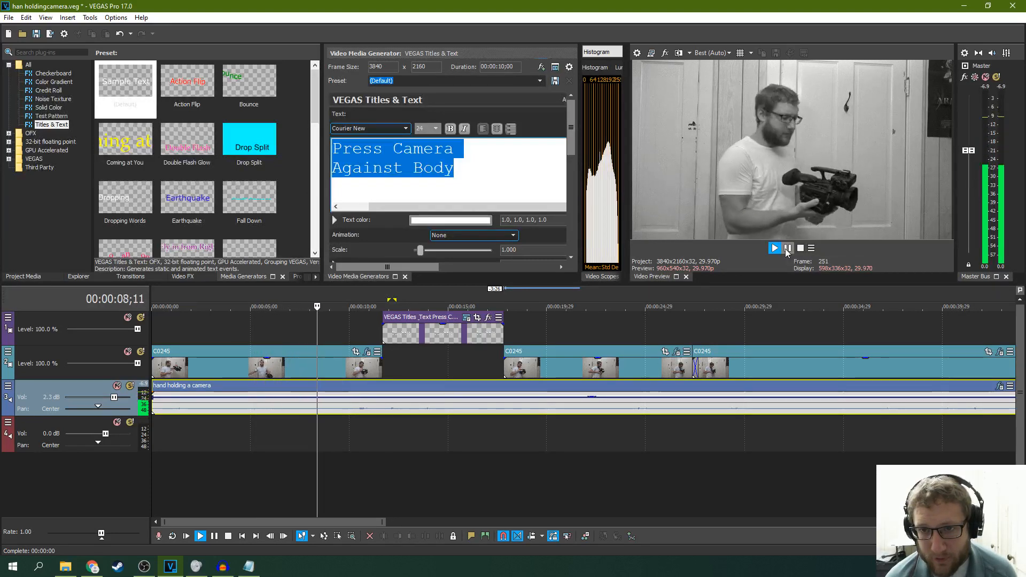
pyautogui.click(787, 250)
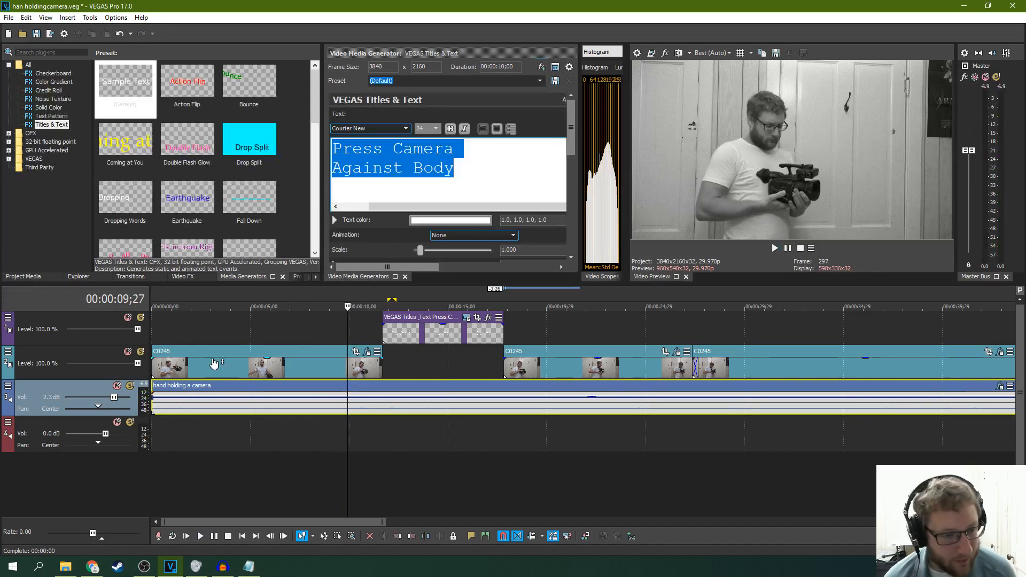
pyautogui.click(323, 376)
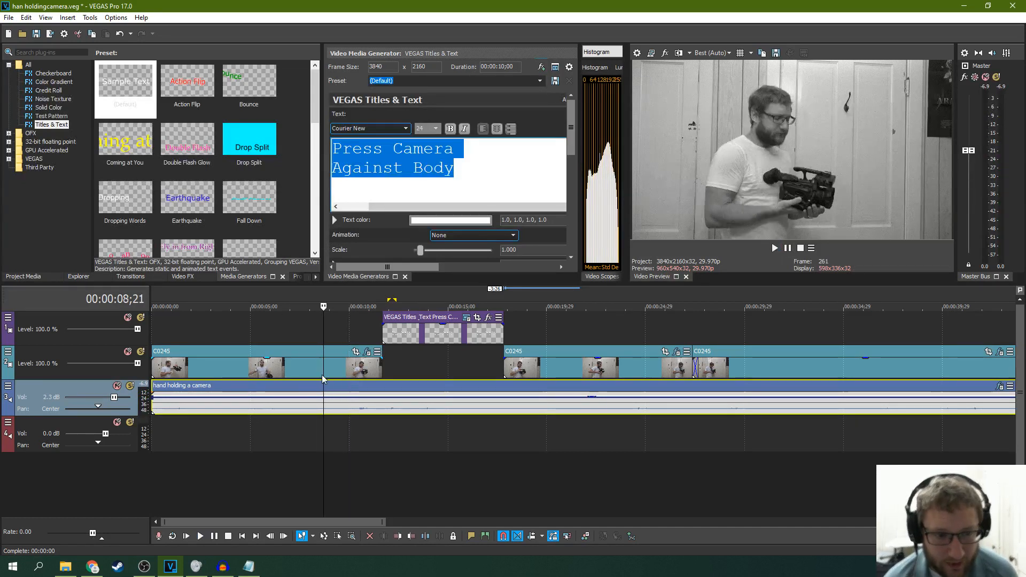
pyautogui.click(300, 334)
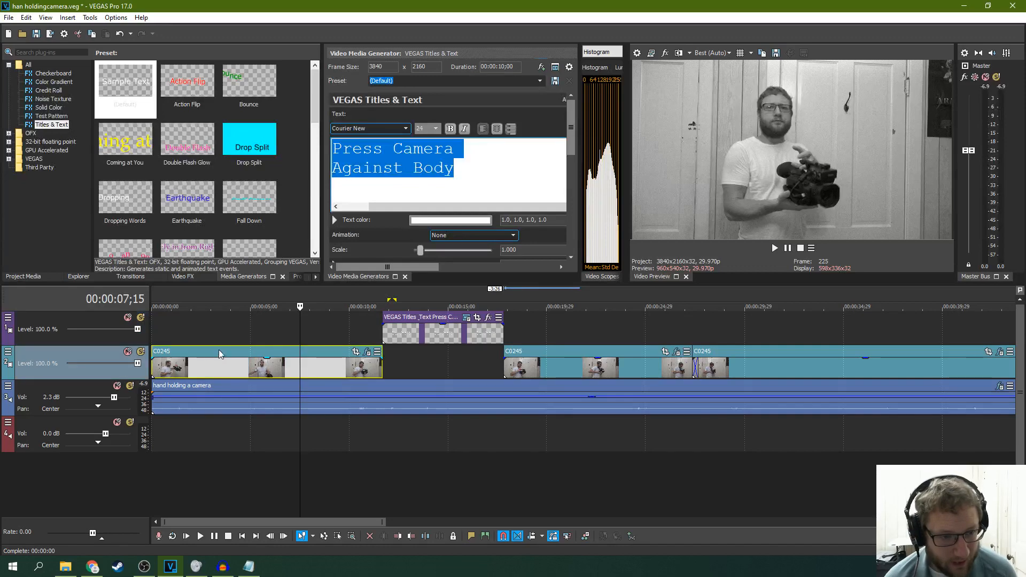
pyautogui.click(261, 332)
# - Trim about 19 frames from the start of the hand holding a camera audio and slide it back to the timeline start
pyautogui.moveTo(152, 394); pyautogui.dragTo(159, 393)
pyautogui.click(158, 394)
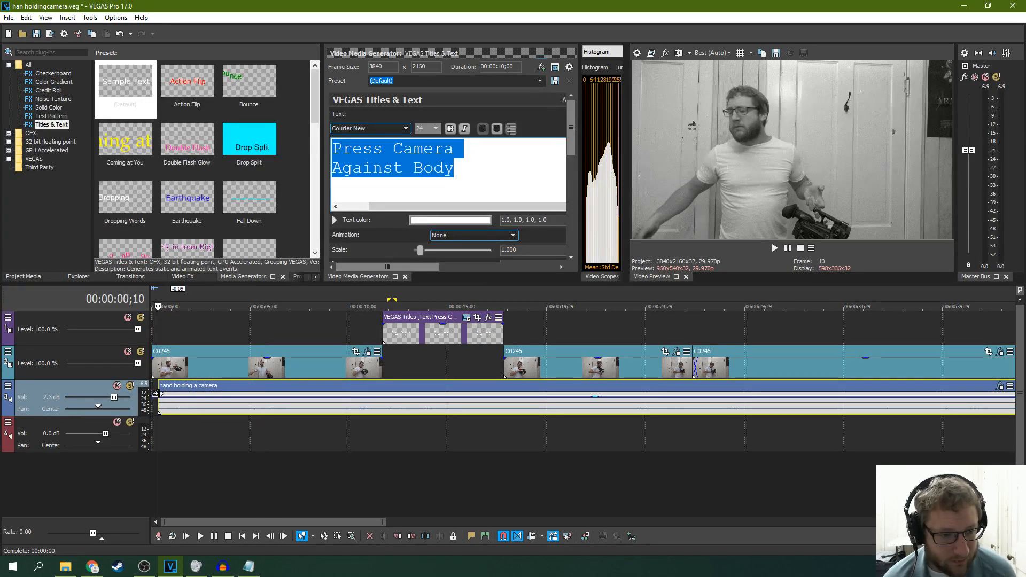
pyautogui.press('space')
pyautogui.press('space')
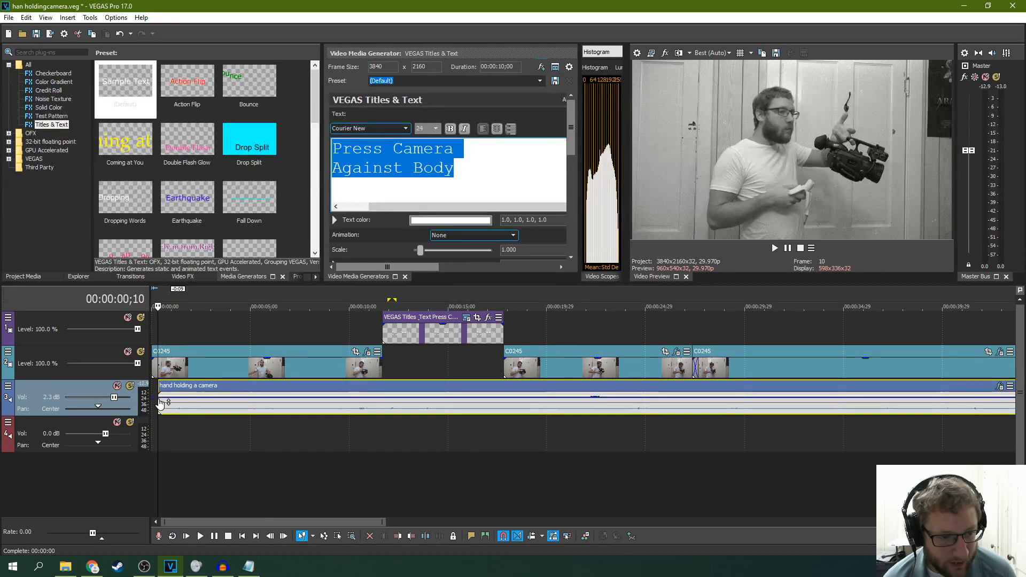
pyautogui.moveTo(160, 405); pyautogui.dragTo(175, 388)
# - Play back the opening seconds to check the audio against the first C0245 clip
pyautogui.click(166, 403)
pyautogui.press('space')
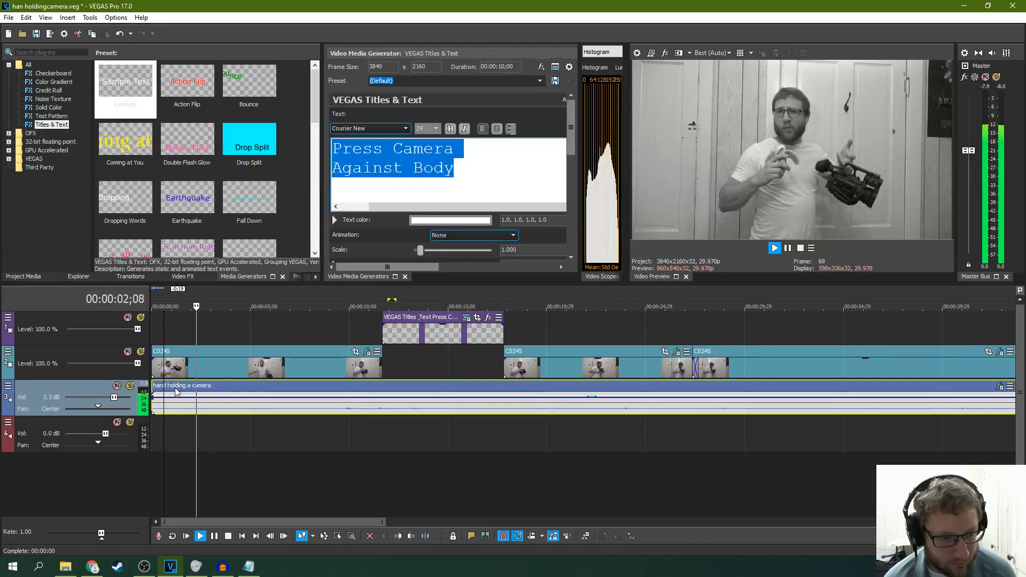
pyautogui.press('space')
pyautogui.press('space')
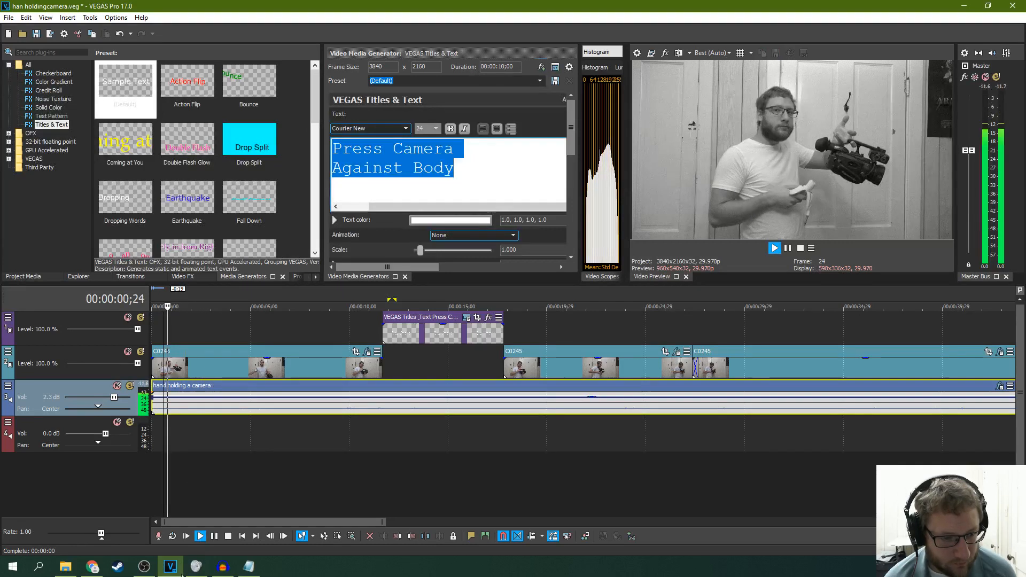
pyautogui.click(185, 537)
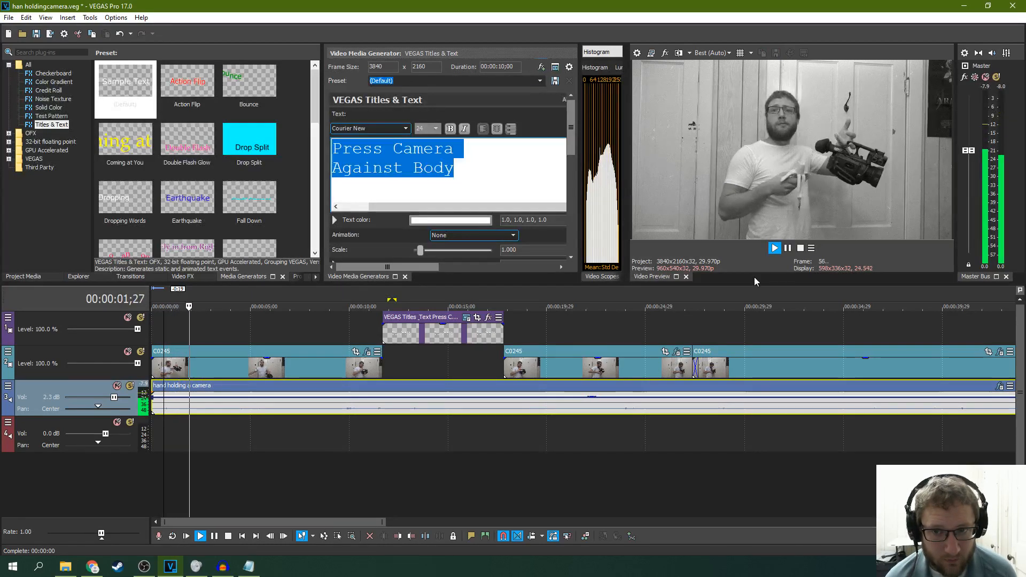
pyautogui.press('Return')
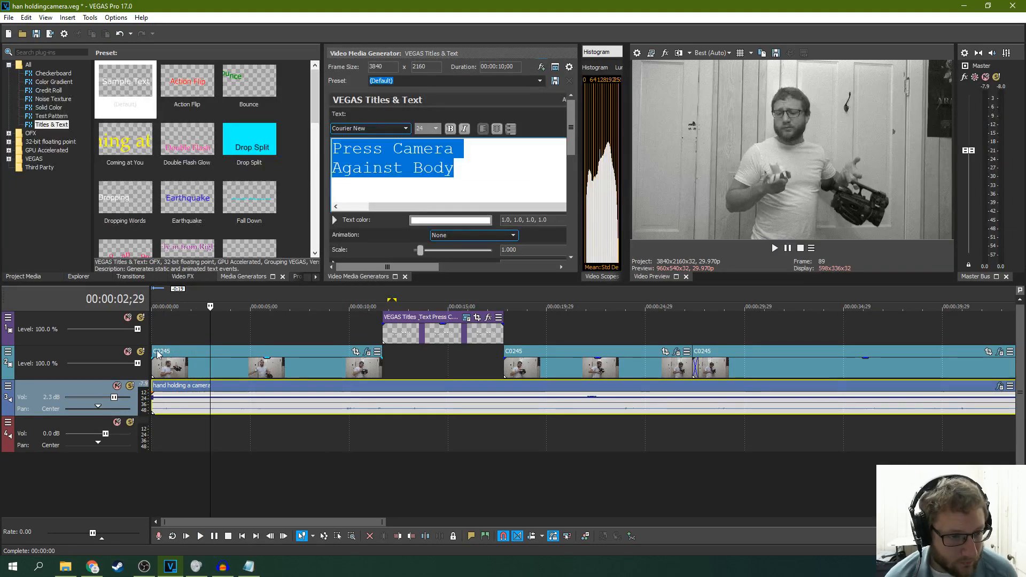
# - Trim about 15 frames from the start of the first C0245 clip, slide it back to the timeline start, and play it back
pyautogui.moveTo(154, 363); pyautogui.dragTo(166, 365)
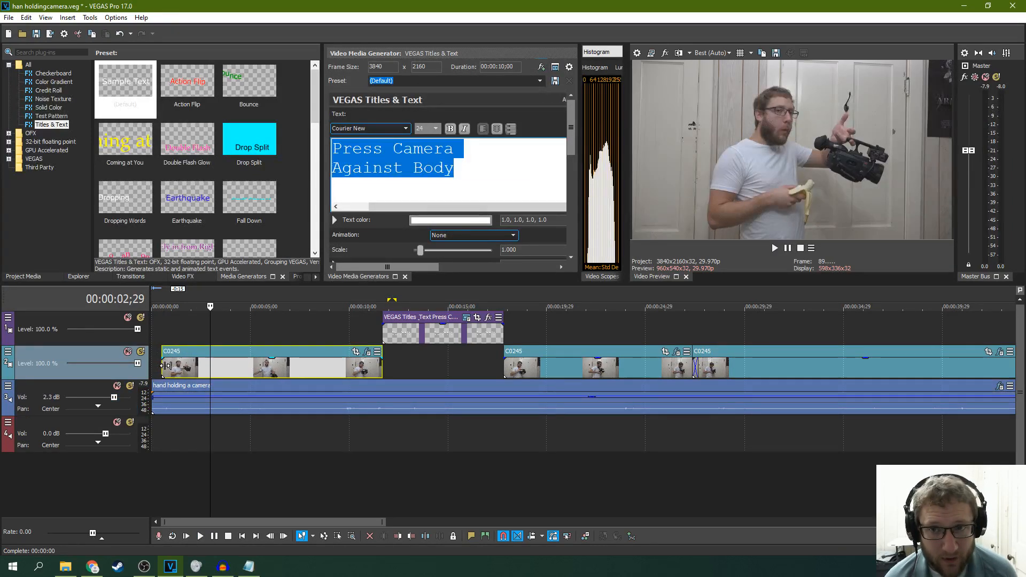
pyautogui.moveTo(231, 348); pyautogui.dragTo(208, 364)
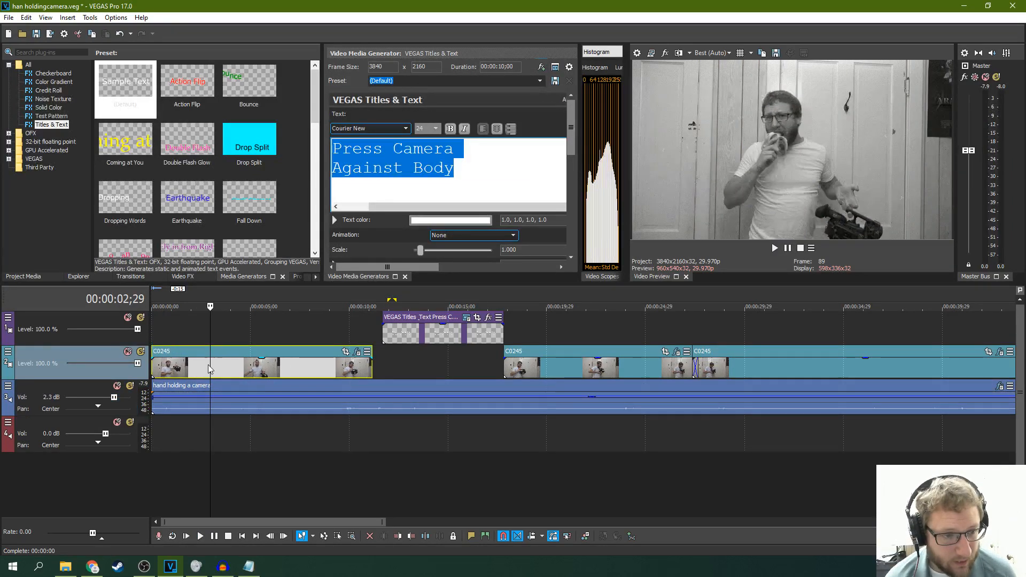
pyautogui.click(187, 536)
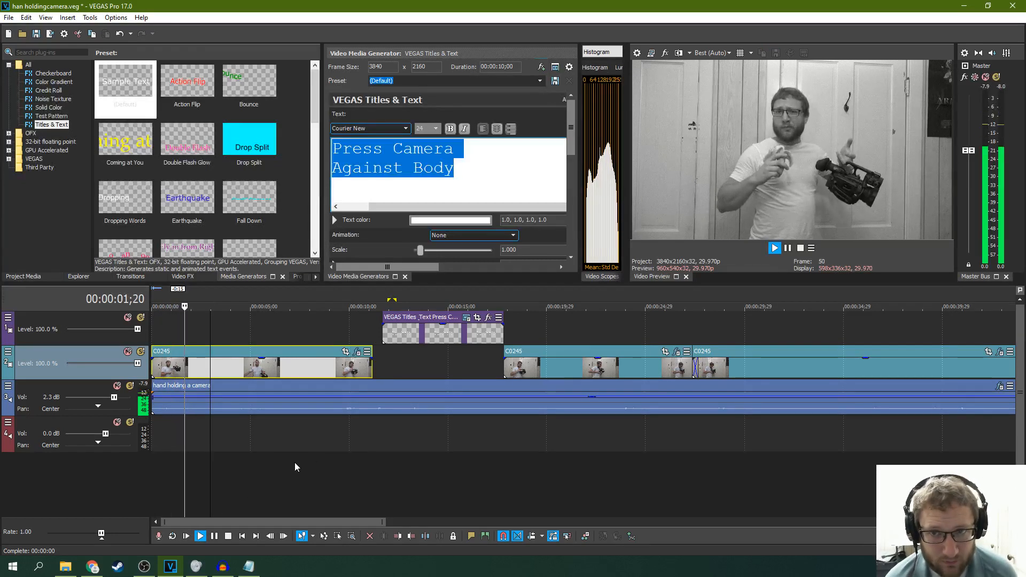
pyautogui.click(788, 248)
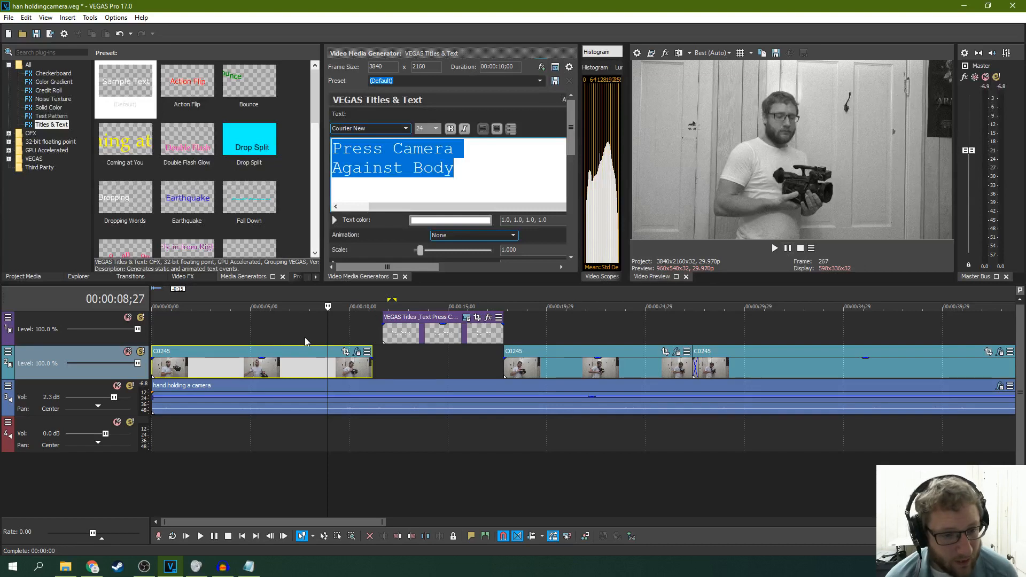
# - Shorten the end of the first C0245 clip by about 4:06 and trim about 28 frames off the title's start
pyautogui.moveTo(372, 368); pyautogui.dragTo(287, 367)
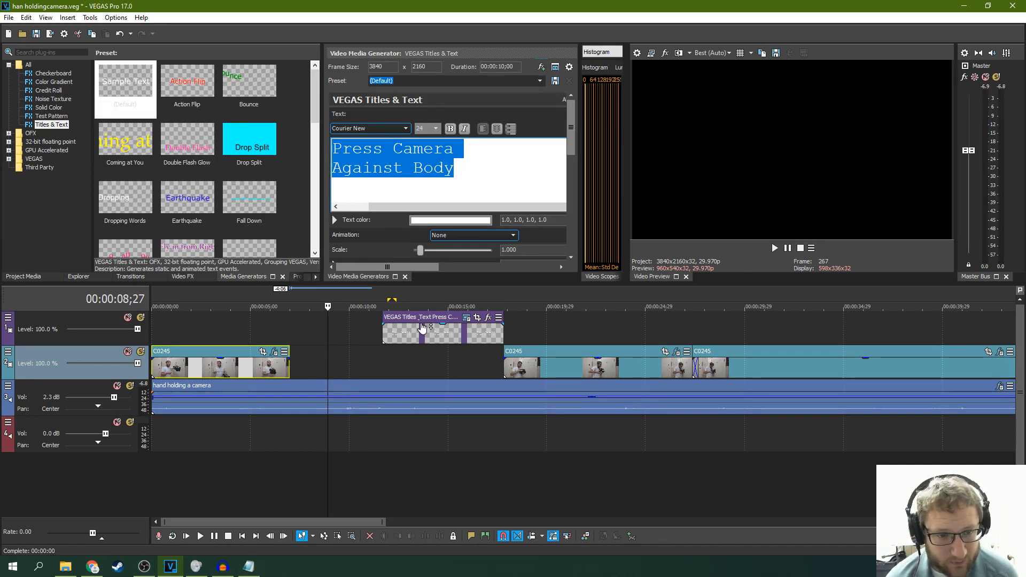
pyautogui.click(391, 321)
pyautogui.moveTo(383, 337); pyautogui.dragTo(401, 336)
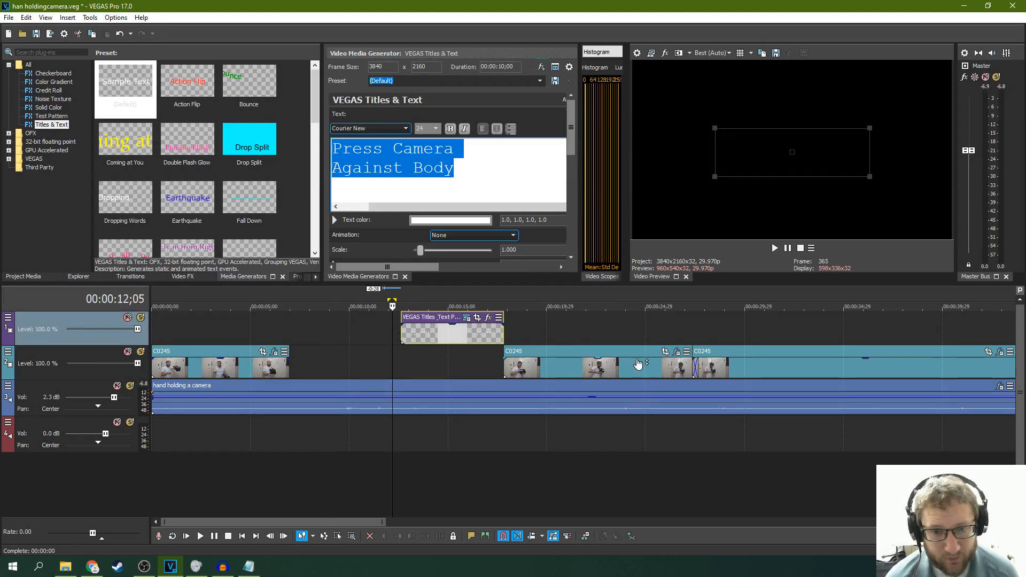
# - Move the third C0245 clip about 1:04 later to open a gap after the second clip
pyautogui.click(655, 374)
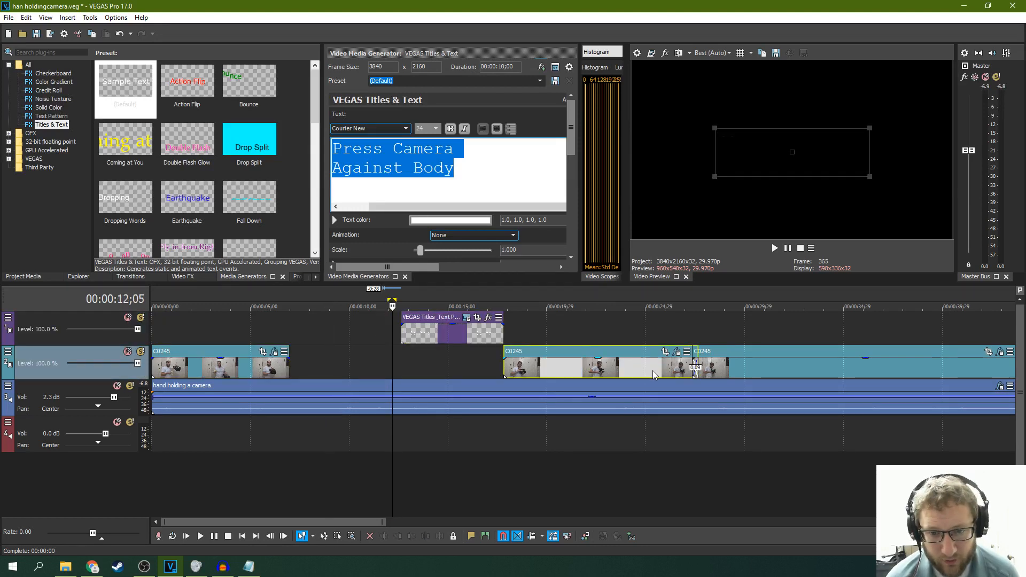
pyautogui.click(729, 368)
pyautogui.moveTo(730, 369); pyautogui.dragTo(751, 367)
# - Copy the third C0245 clip, paste its event attributes onto the Press Camera Against Body title, and play back the title
pyautogui.rightClick(777, 365)
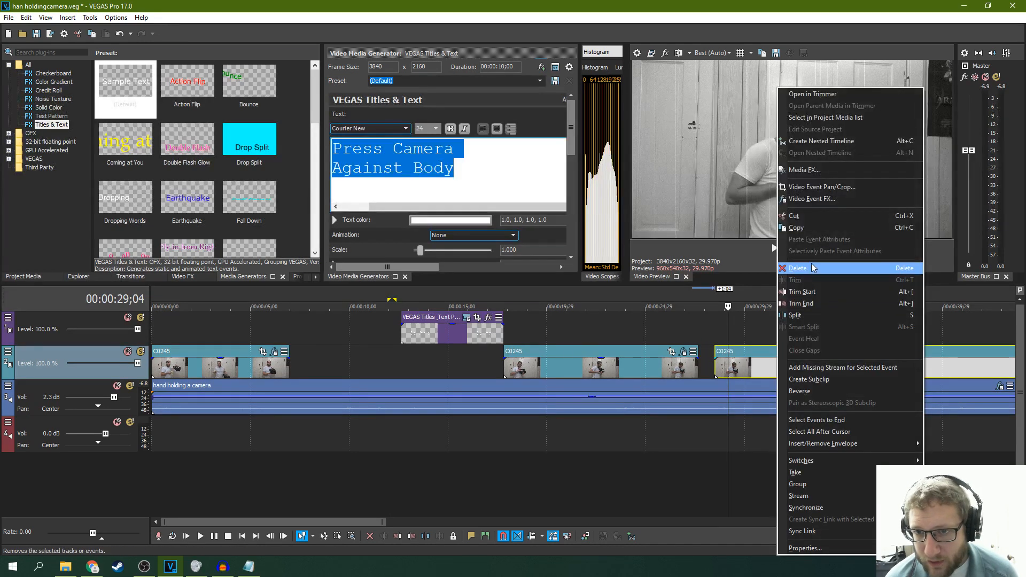
pyautogui.click(819, 229)
pyautogui.click(456, 331)
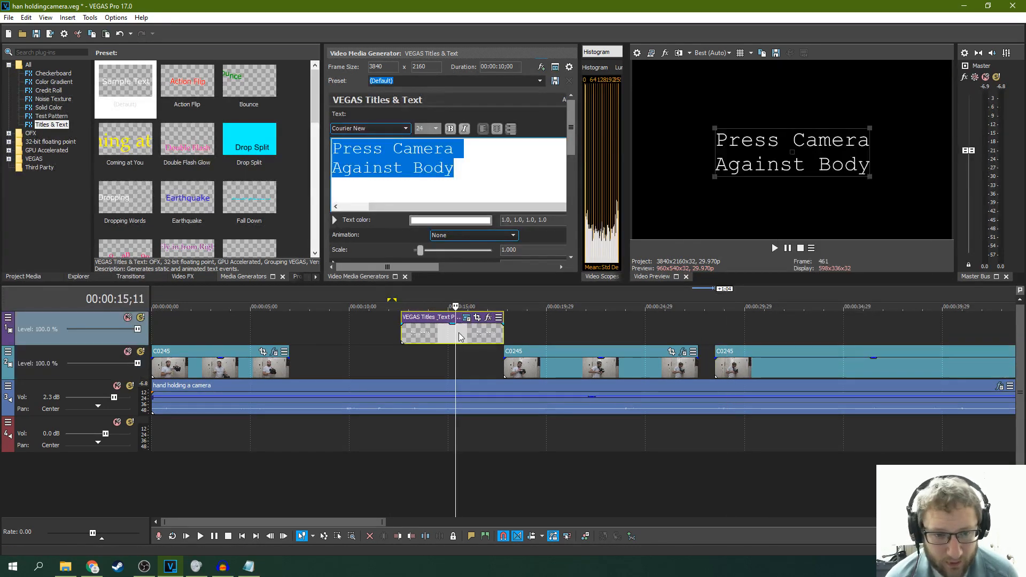
pyautogui.rightClick(458, 332)
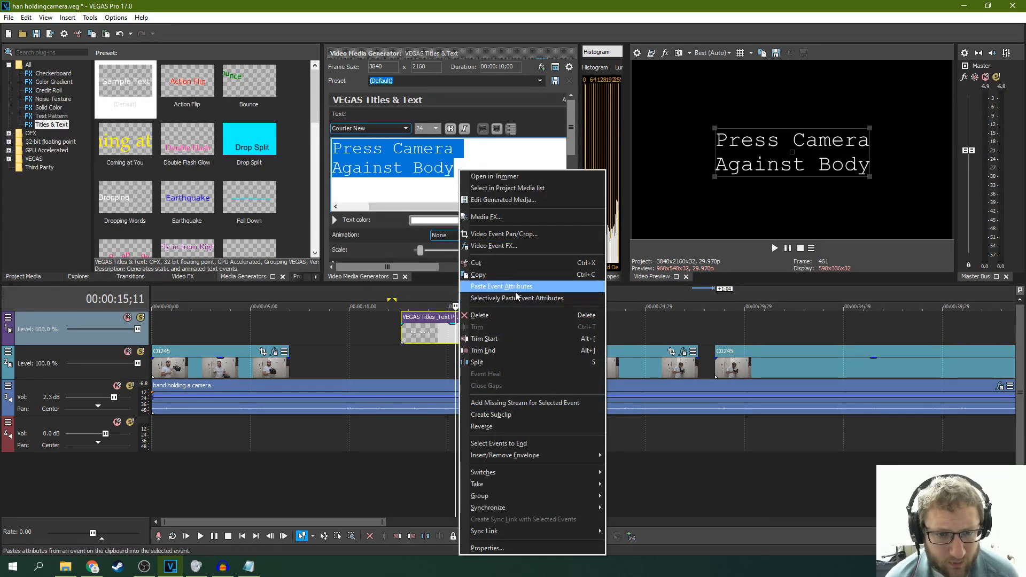
pyautogui.click(516, 292)
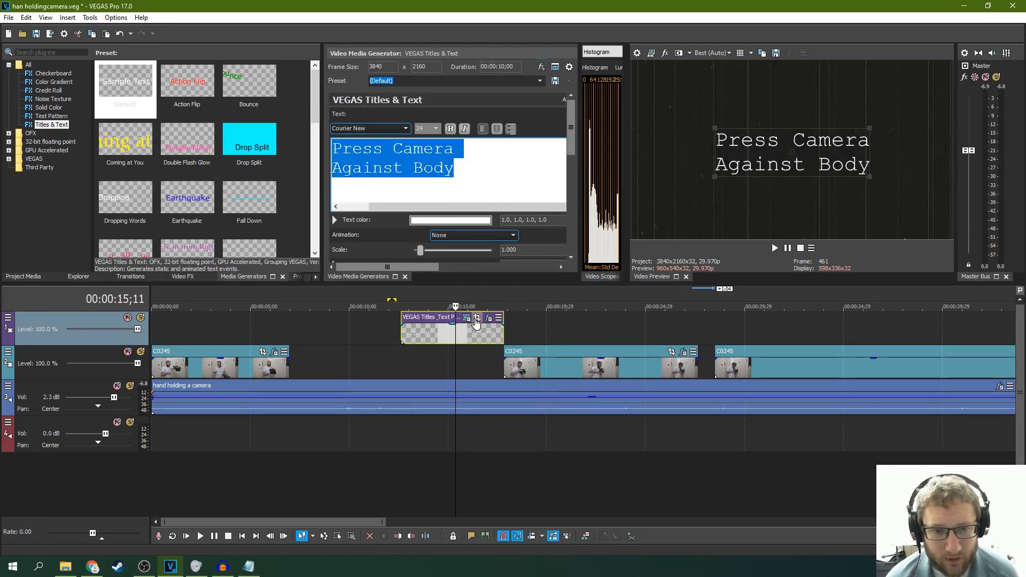
pyautogui.click(413, 336)
pyautogui.click(787, 251)
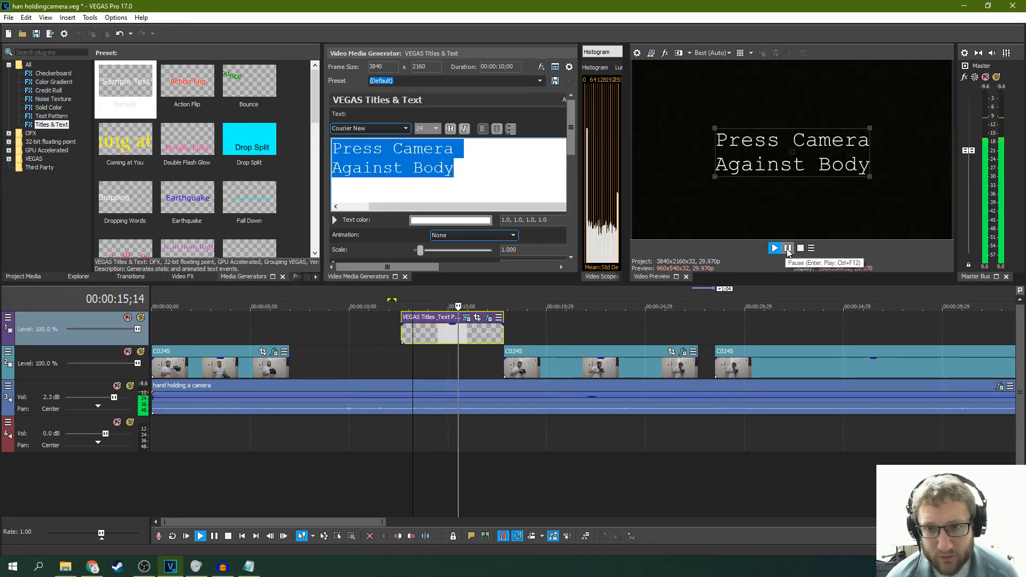
# - Play back the Press Camera Against Body title and the start of the C0245 clip that follows it
pyautogui.click(788, 249)
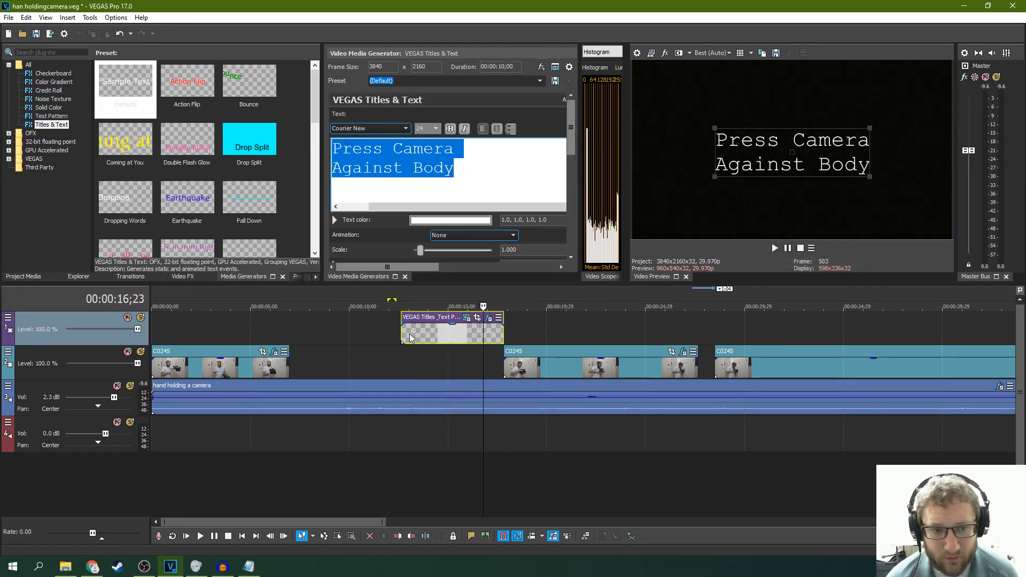
pyautogui.click(787, 250)
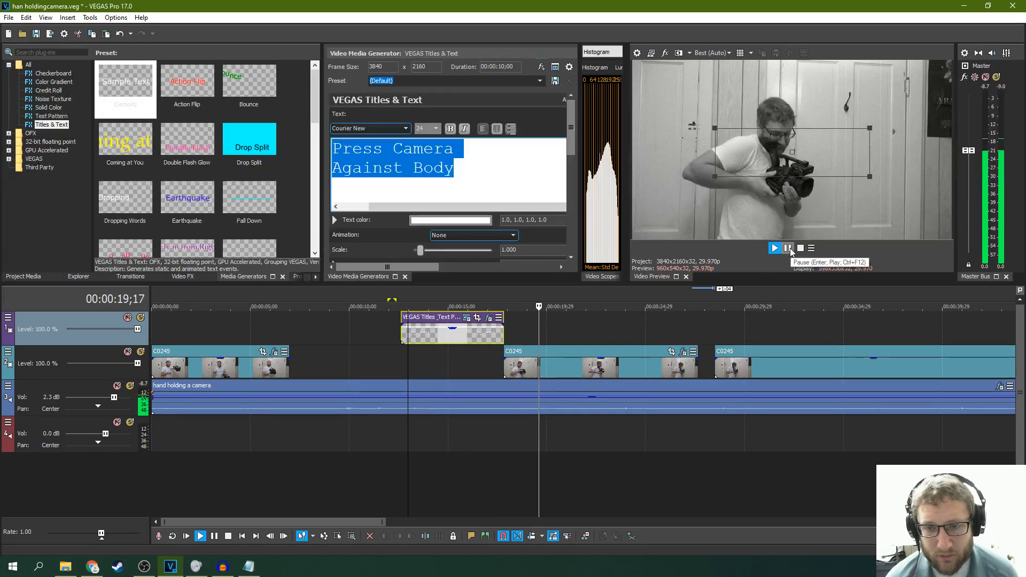
pyautogui.click(788, 248)
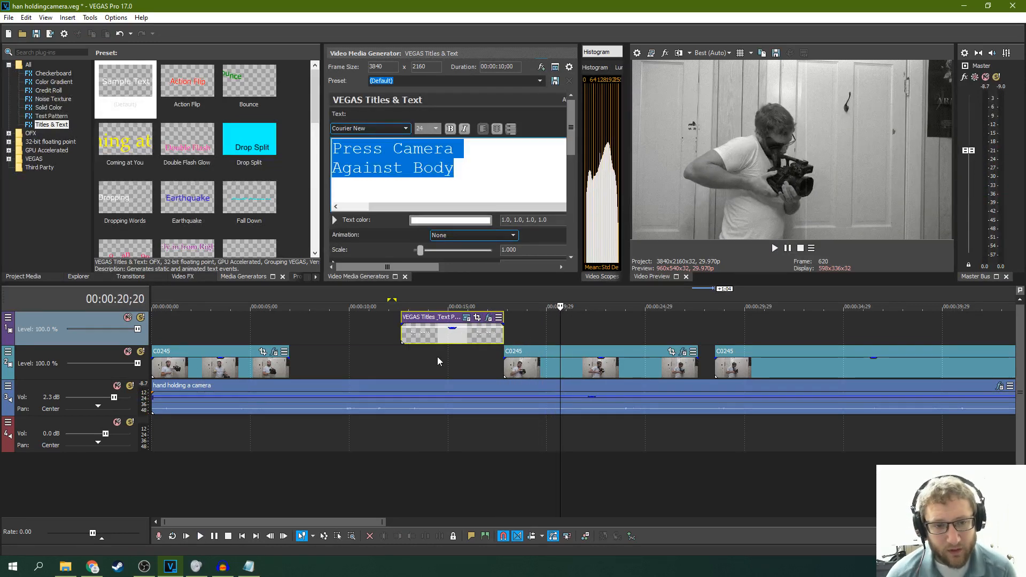
# - Review the Film Effects particle types and the Jitter amount applied to the Press Camera Against Body title
pyautogui.click(431, 357)
pyautogui.rightClick(469, 335)
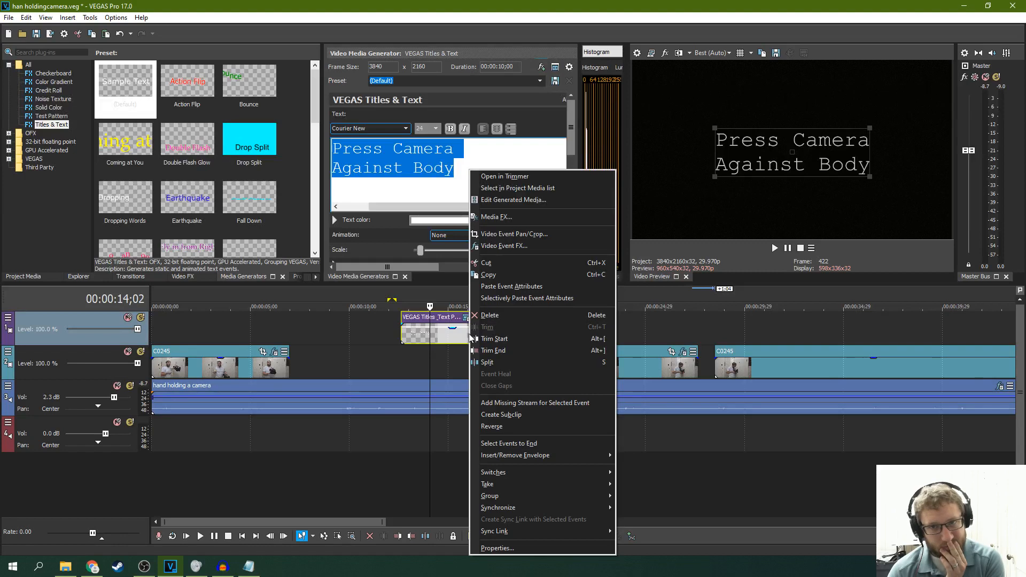
pyautogui.click(444, 338)
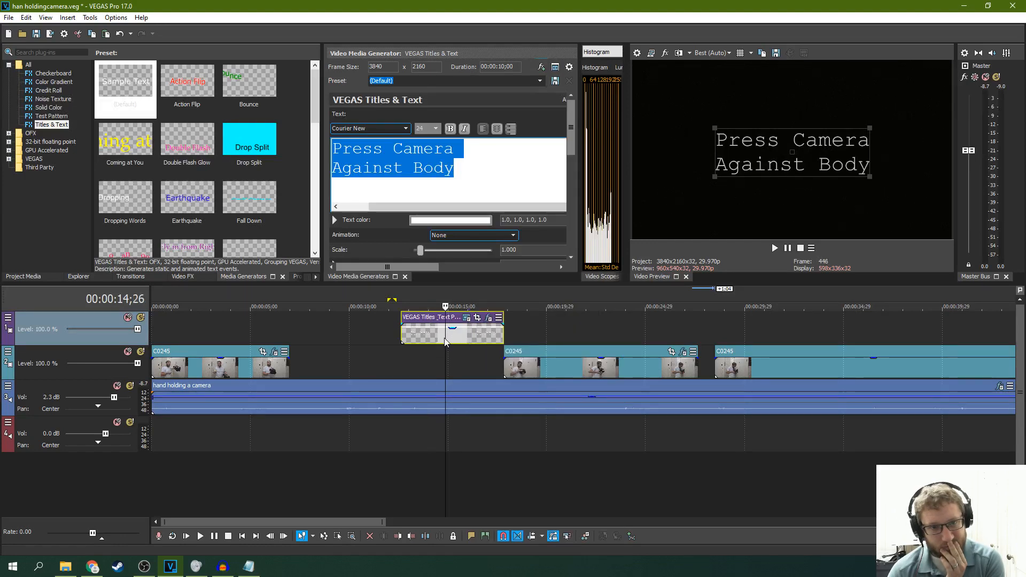
pyautogui.click(488, 318)
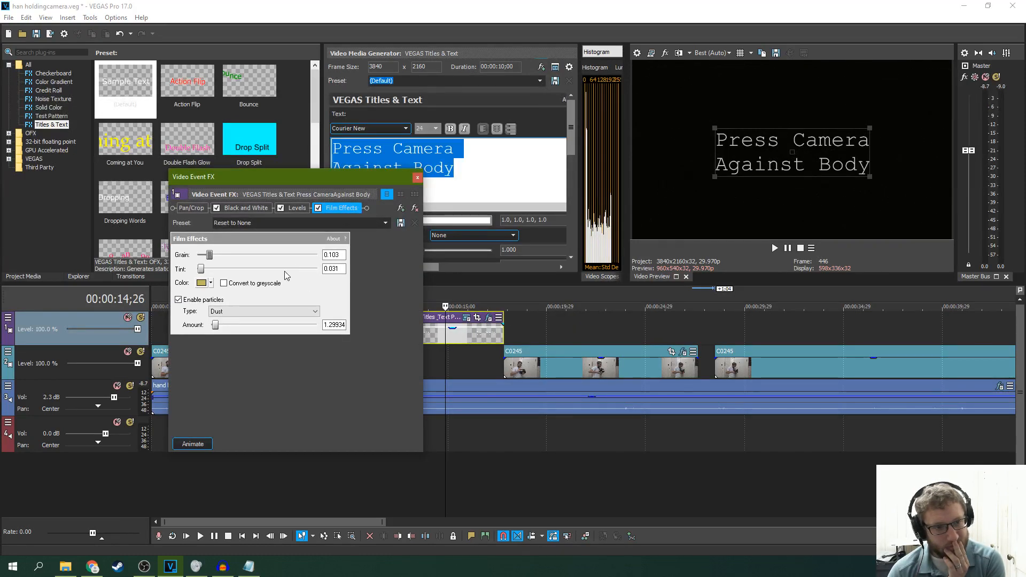
pyautogui.click(225, 313)
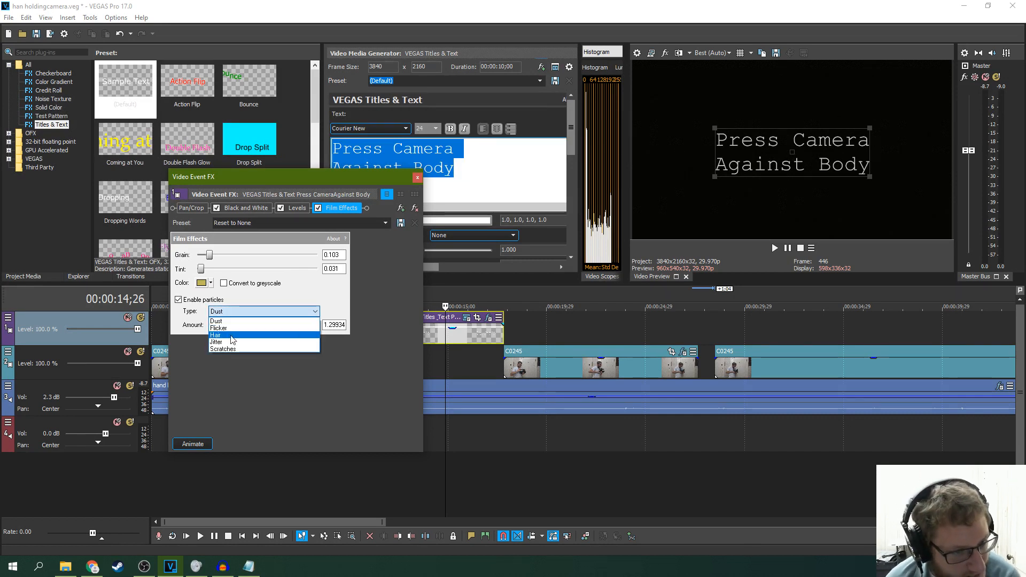
pyautogui.click(221, 326)
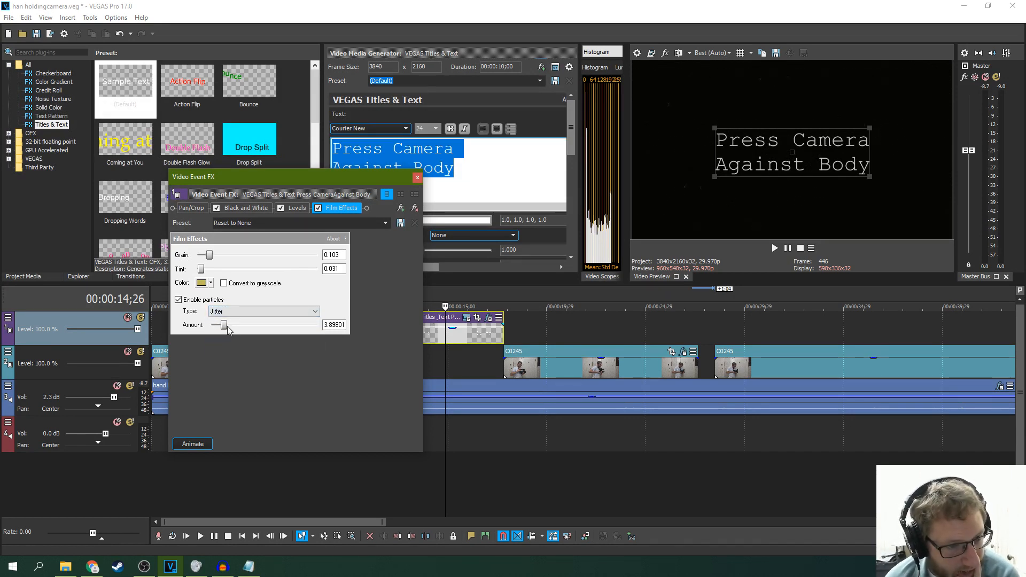
pyautogui.click(417, 178)
# - Copy the Press Camera Against Body title and paste it on the title track at the end of the first C0245 clip
pyautogui.rightClick(470, 338)
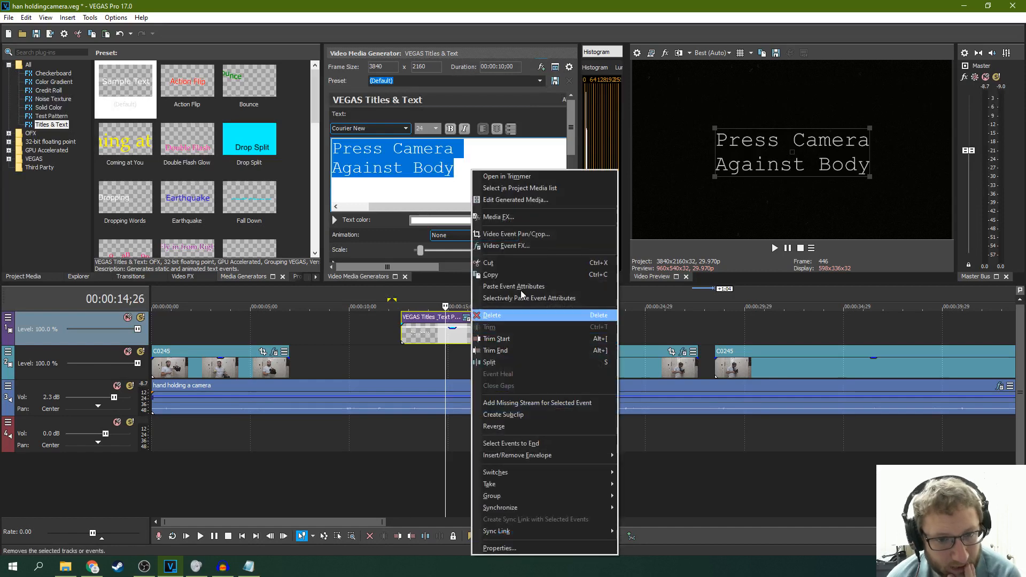
pyautogui.click(497, 276)
pyautogui.click(344, 330)
pyautogui.rightClick(347, 330)
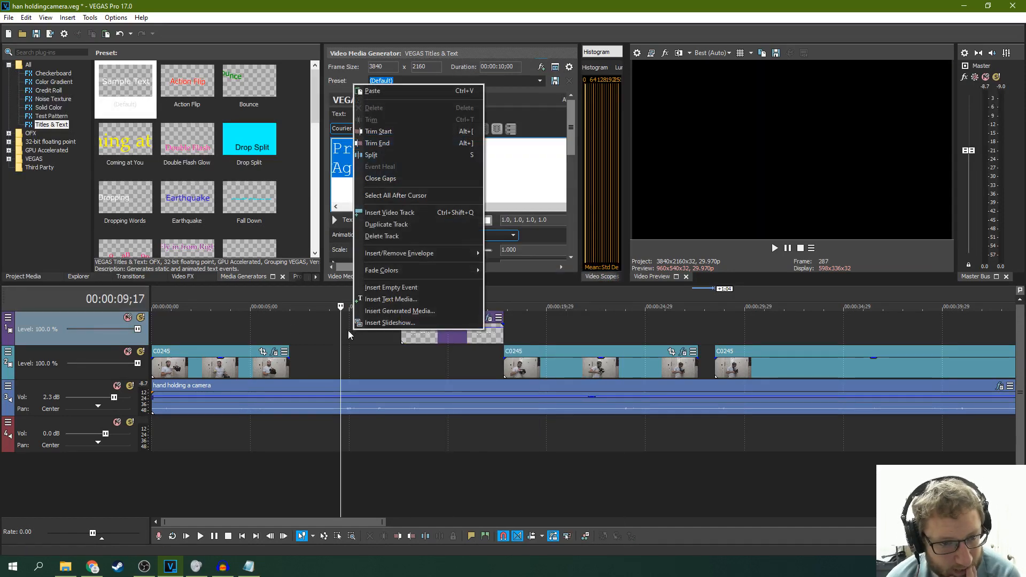
pyautogui.click(289, 327)
pyautogui.rightClick(306, 326)
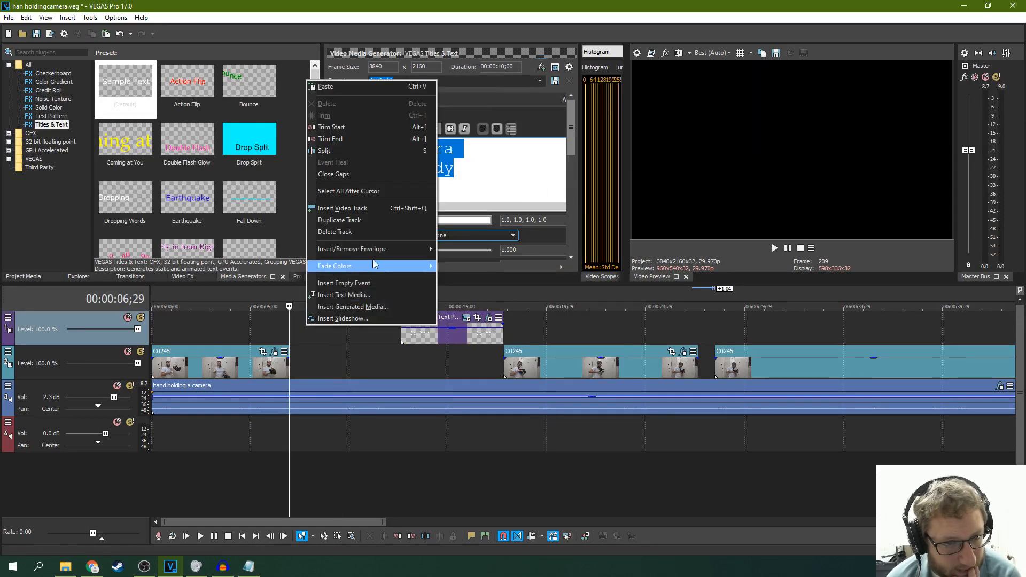
pyautogui.click(362, 86)
pyautogui.click(588, 237)
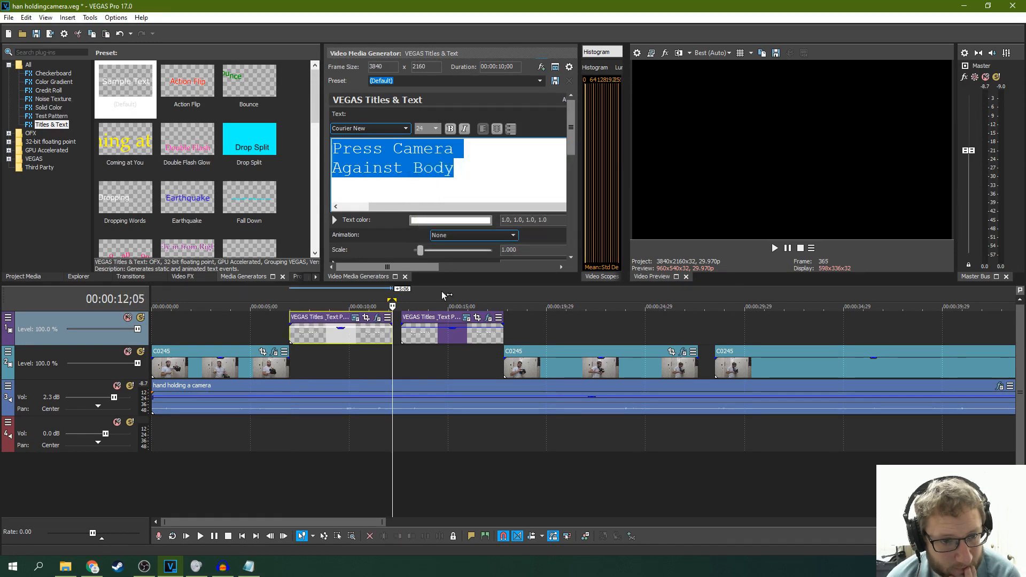
# - Change the pasted title's text to "No Gimbal Needed" and preview it at its middle
pyautogui.click(356, 319)
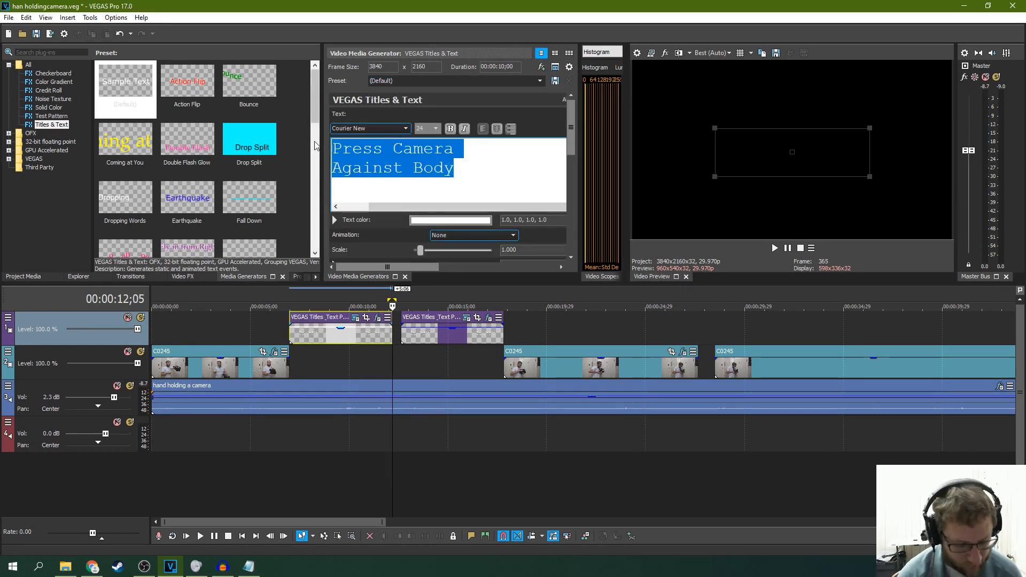
pyautogui.write('No Gimbal Needed')
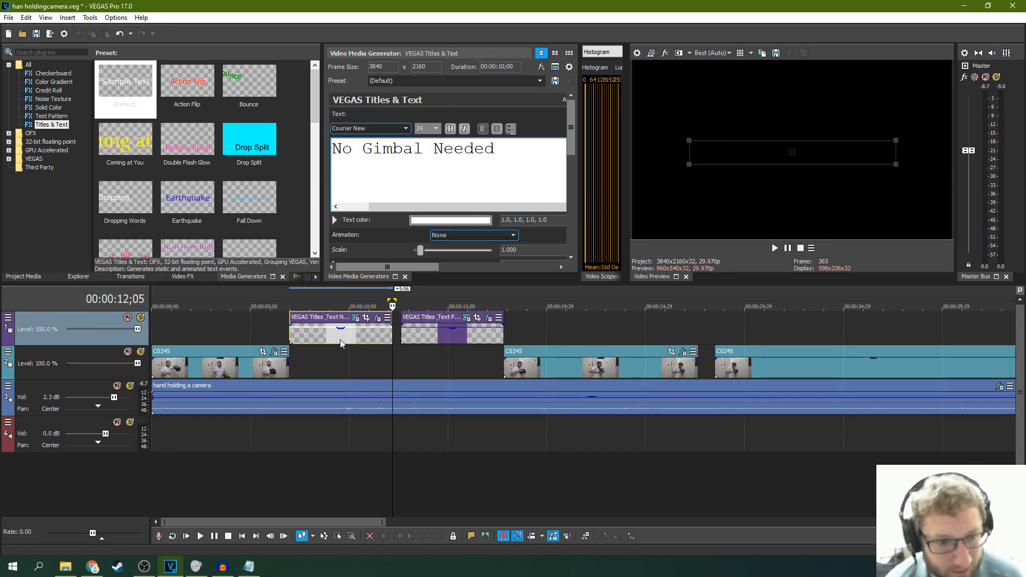
pyautogui.click(341, 343)
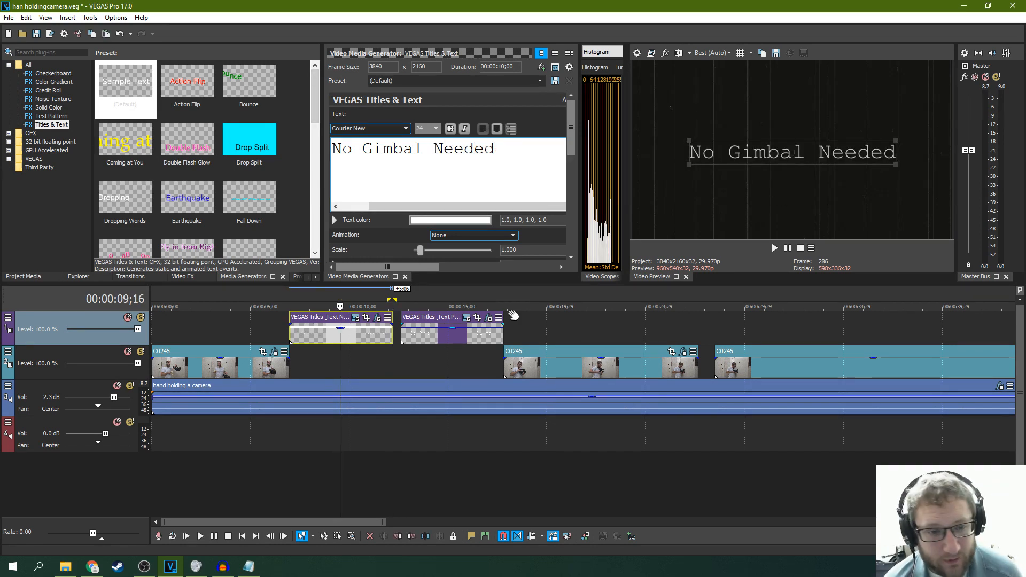
# - Slide the Press Camera Against Body title back to meet the end of the No Gimbal Needed title, and play back the transition
pyautogui.moveTo(448, 324); pyautogui.dragTo(429, 325)
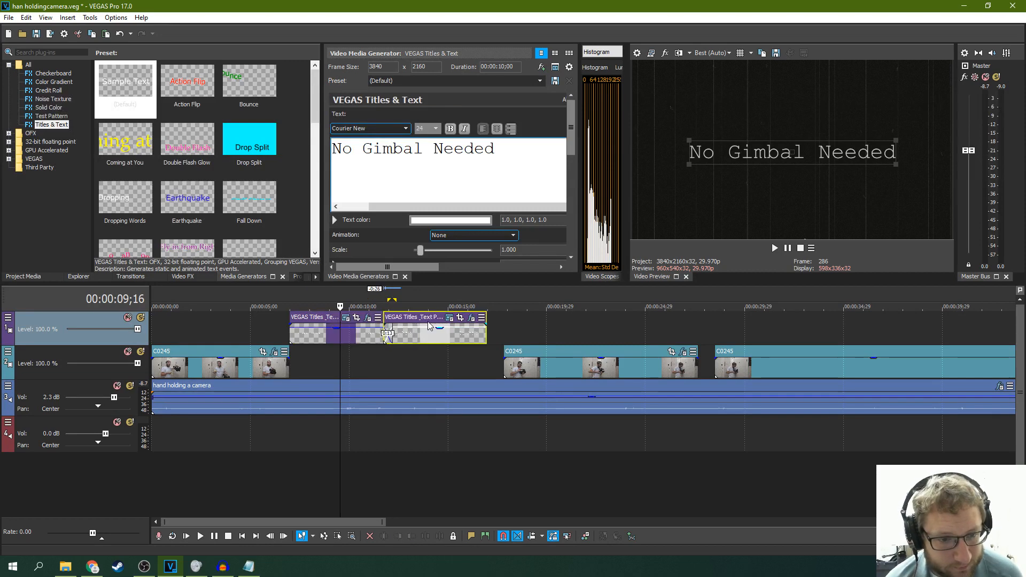
pyautogui.click(278, 324)
pyautogui.press('space')
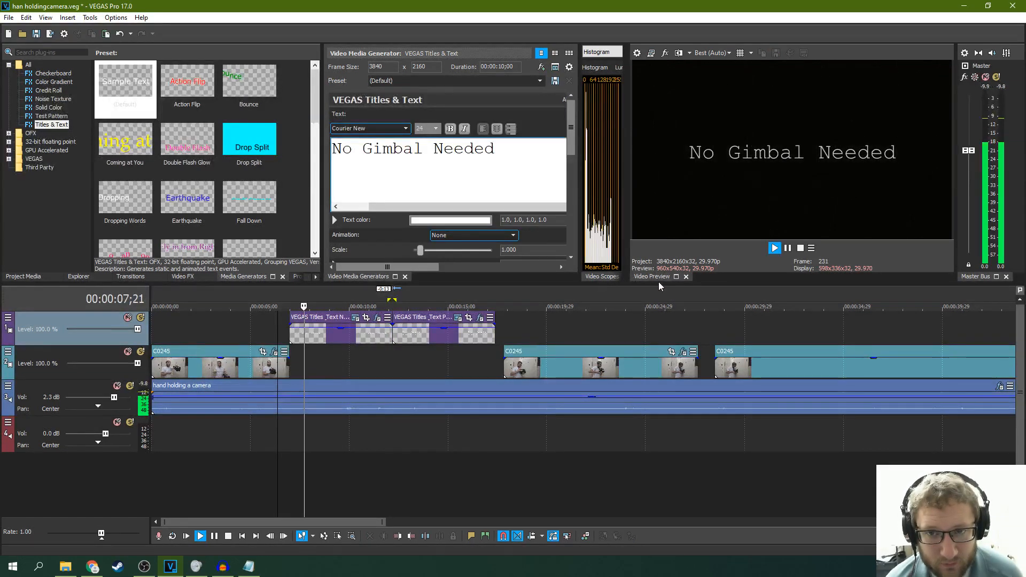
pyautogui.scroll(4, 431, 332)
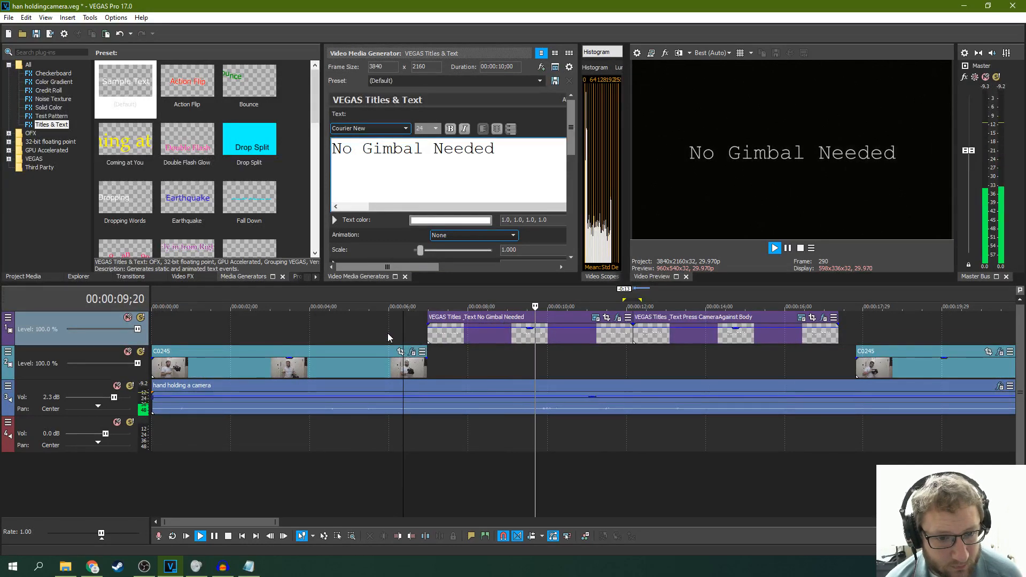
pyautogui.click(386, 333)
pyautogui.click(319, 324)
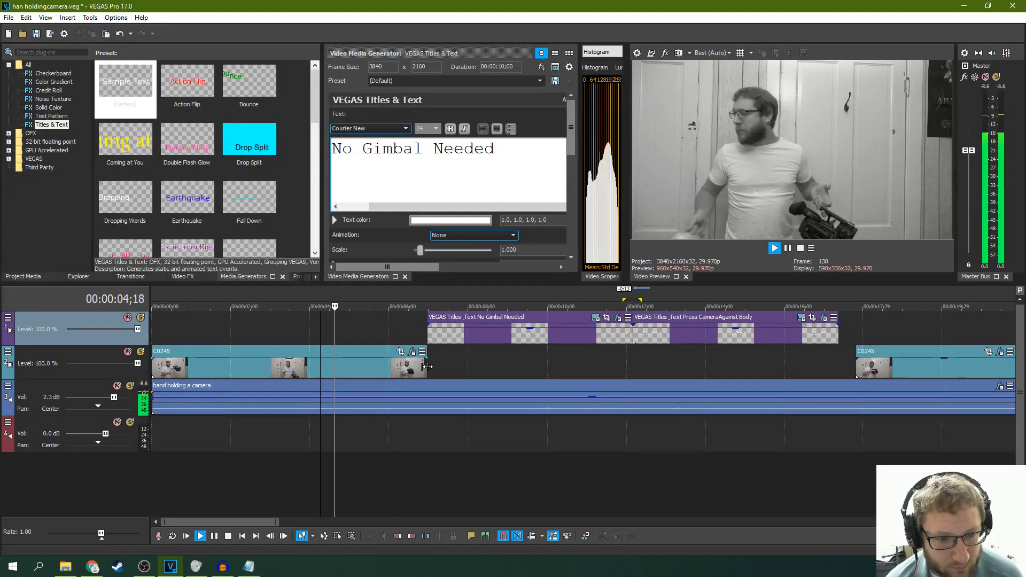
# - Trim about 26 frames off the end of the first C0245 clip and slide both title cards back to close the gap
pyautogui.moveTo(427, 367); pyautogui.dragTo(394, 367)
pyautogui.moveTo(464, 320); pyautogui.dragTo(431, 325)
pyautogui.moveTo(728, 320); pyautogui.dragTo(694, 319)
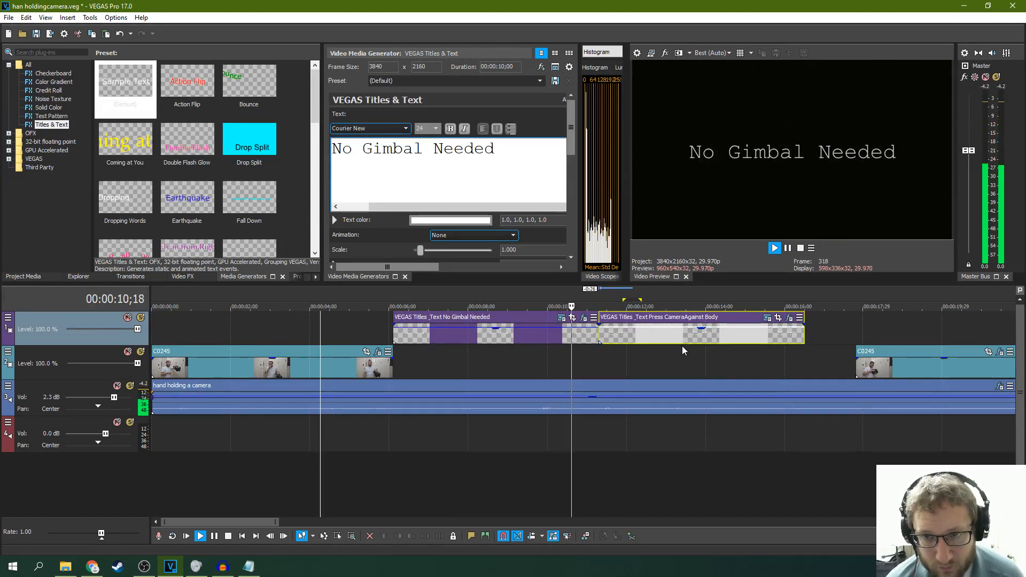
# - Shorten the end of the Press Camera Against Body title by about 1:25 and slide the second C0245 clip back to meet it
pyautogui.scroll(-2, 750, 331)
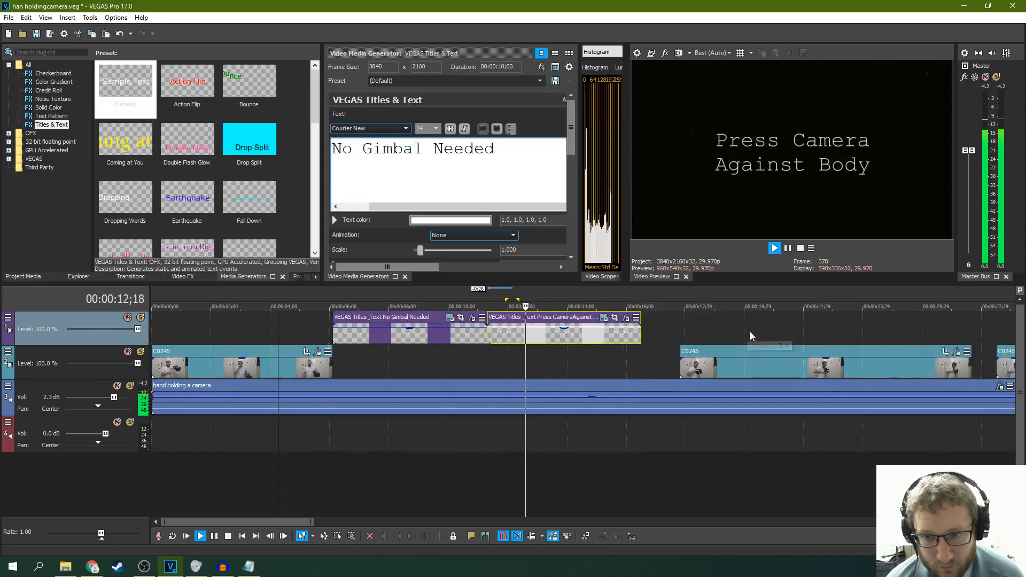
pyautogui.click(787, 249)
pyautogui.moveTo(640, 334); pyautogui.dragTo(586, 334)
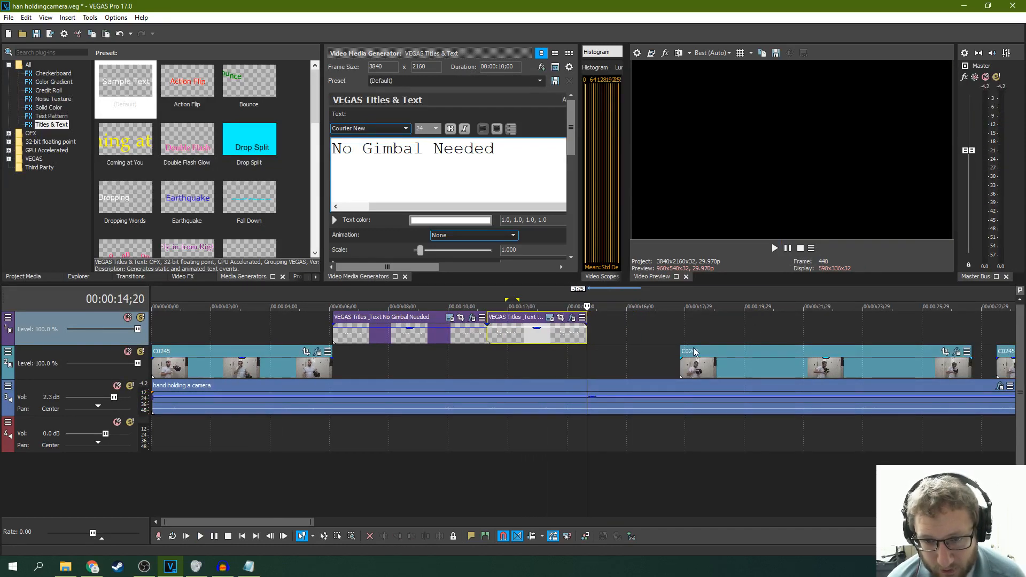
pyautogui.moveTo(709, 357); pyautogui.dragTo(624, 351)
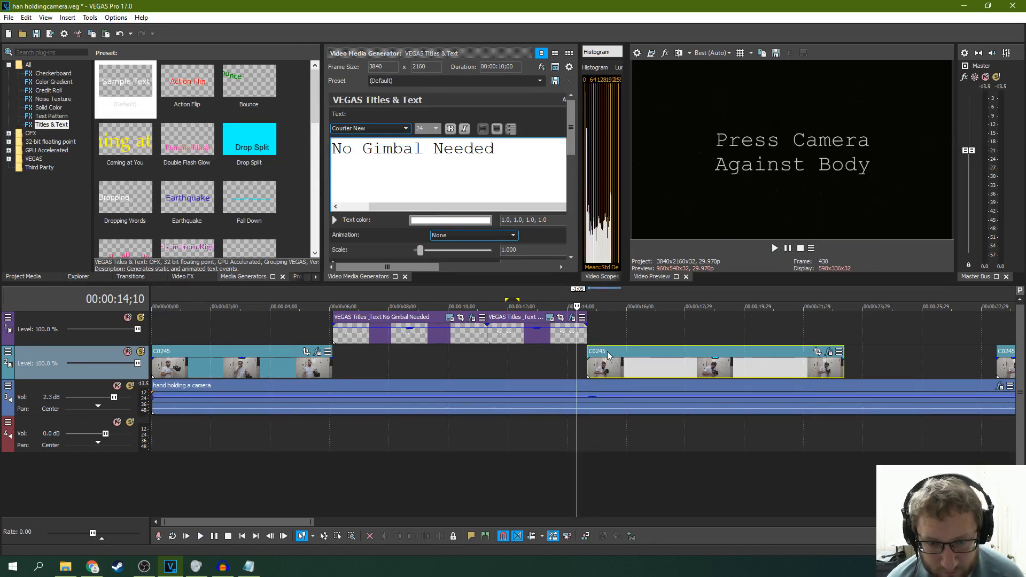
# - Play back the second C0245 clip and trim its end to 00:00:20;22
pyautogui.press('space')
pyautogui.click(576, 351)
pyautogui.press('space')
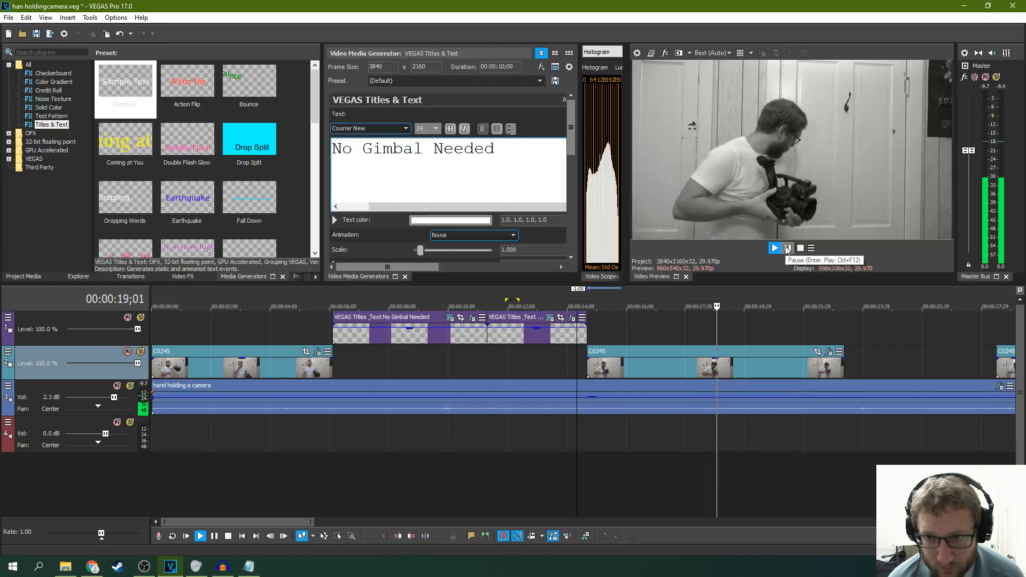
pyautogui.click(787, 249)
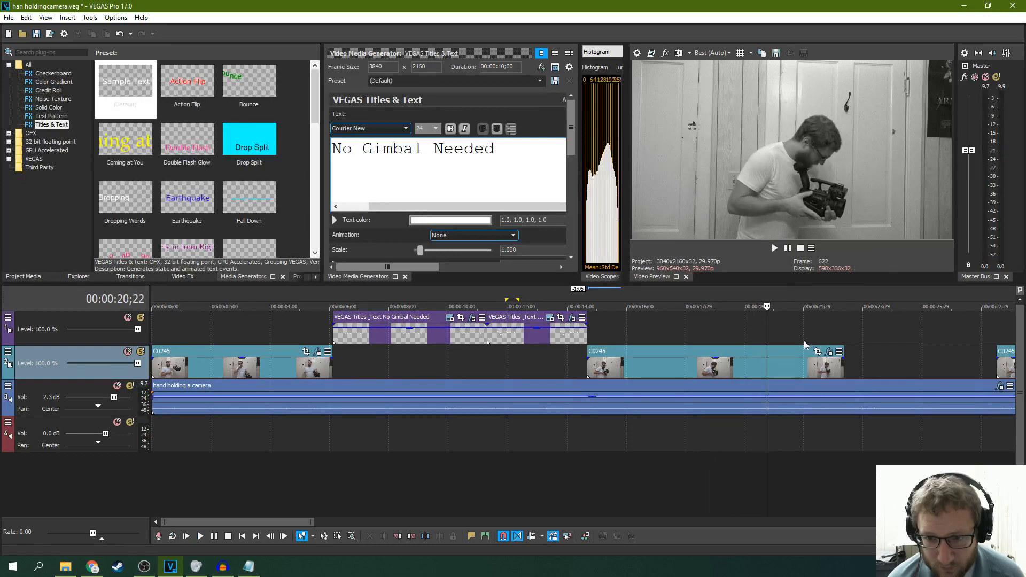
pyautogui.moveTo(842, 368); pyautogui.dragTo(768, 366)
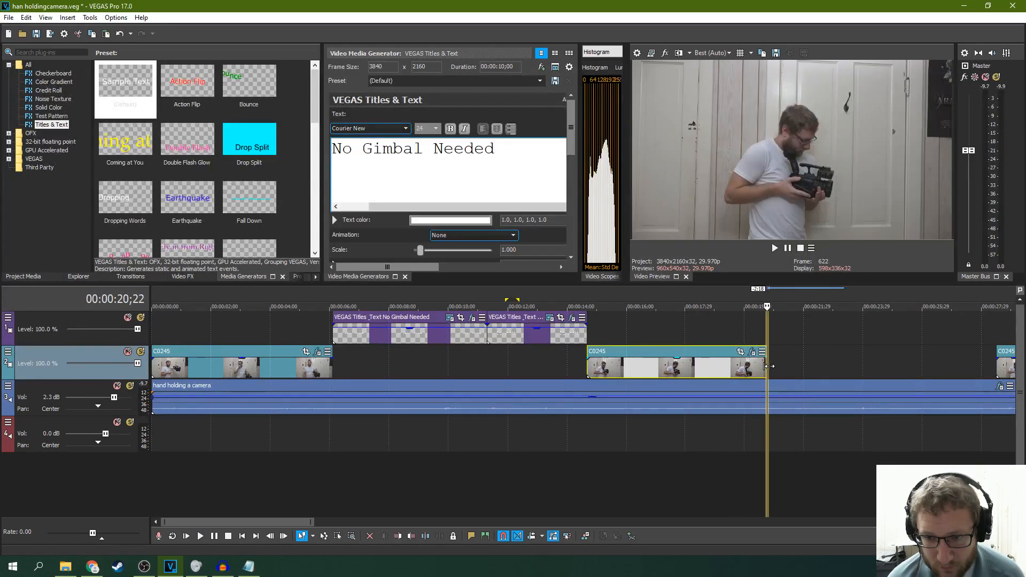
# - Play back the opening of the third C0245 clip
pyautogui.scroll(-5, 820, 351)
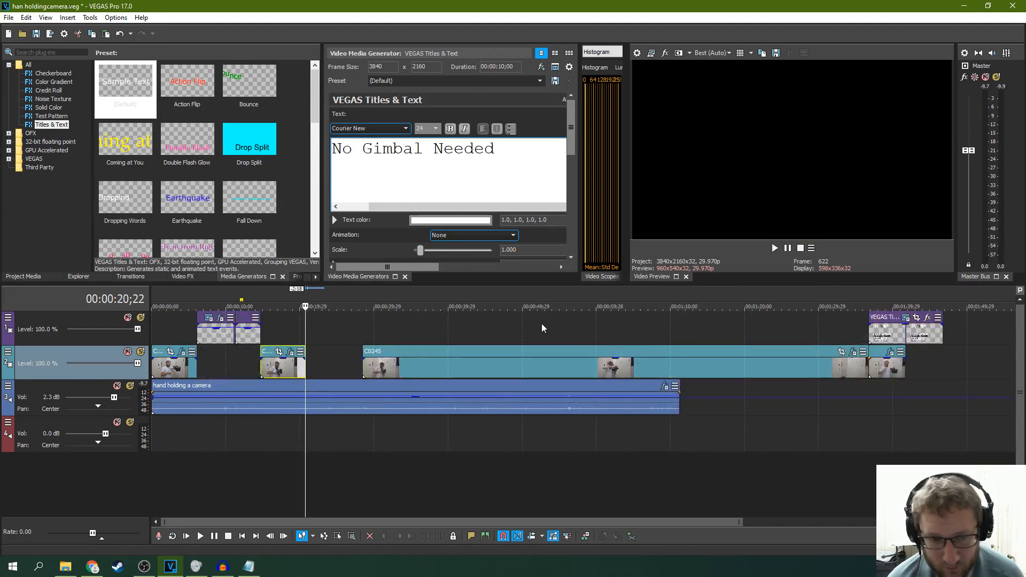
pyautogui.click(364, 368)
pyautogui.press('space')
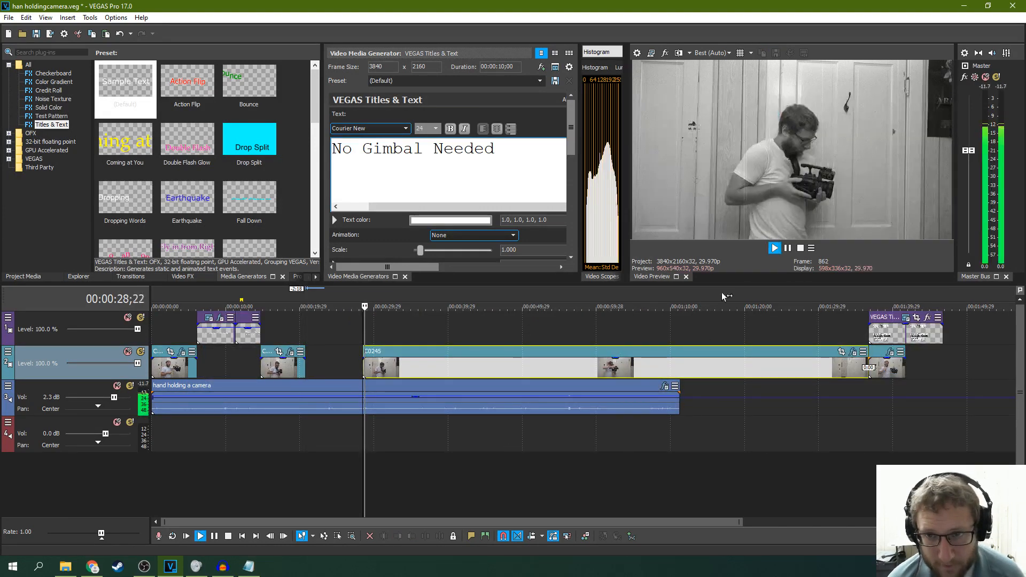
pyautogui.click(787, 248)
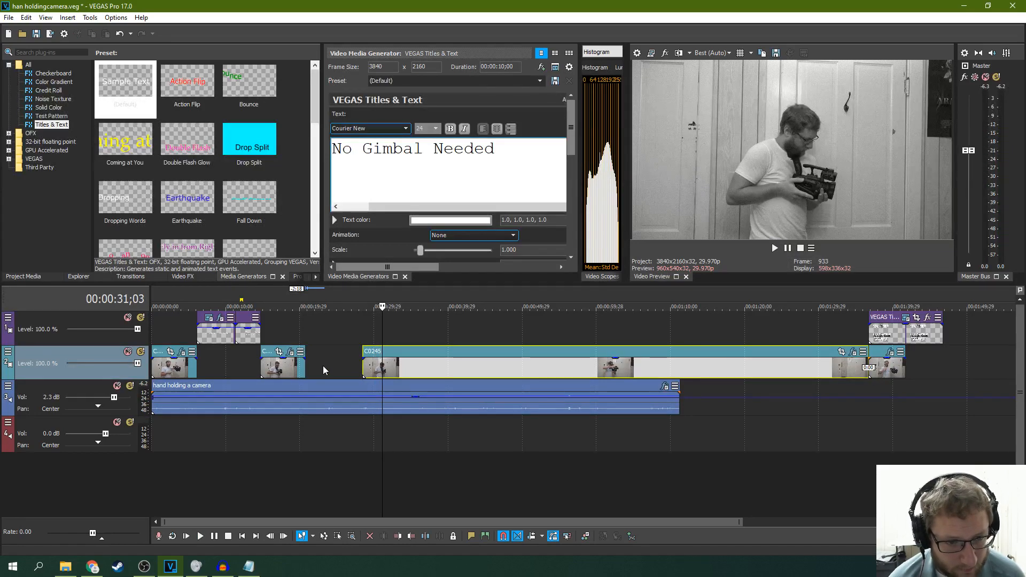
# - Try trimming about three seconds from the start of the second C0245 clip, with the clip placed against the titles, and play it back
pyautogui.click(261, 367)
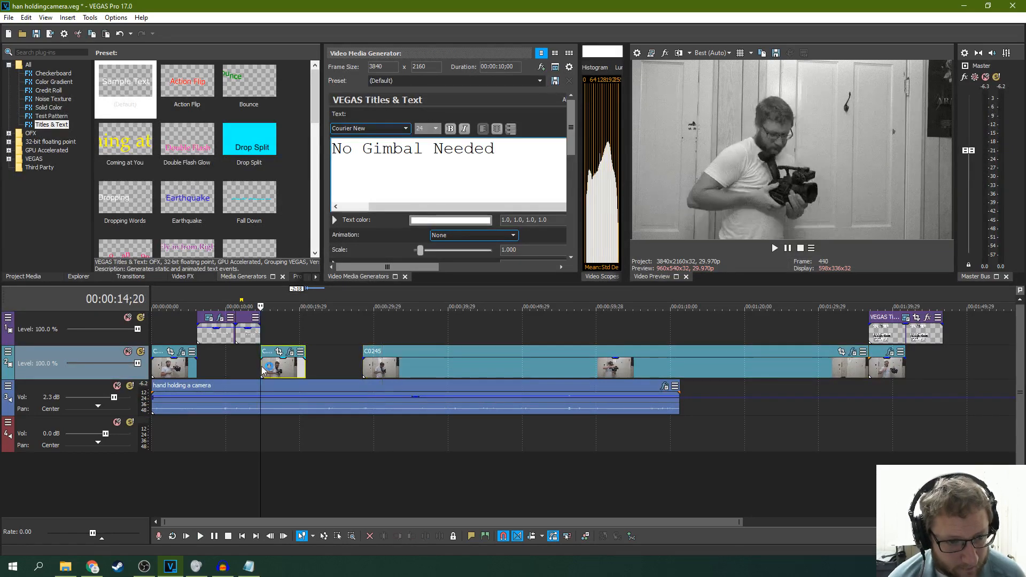
pyautogui.moveTo(261, 367)
pyautogui.mouseDown()
pyautogui.moveTo(287, 367)
pyautogui.moveTo(264, 353)
pyautogui.mouseUp()
pyautogui.click(285, 356)
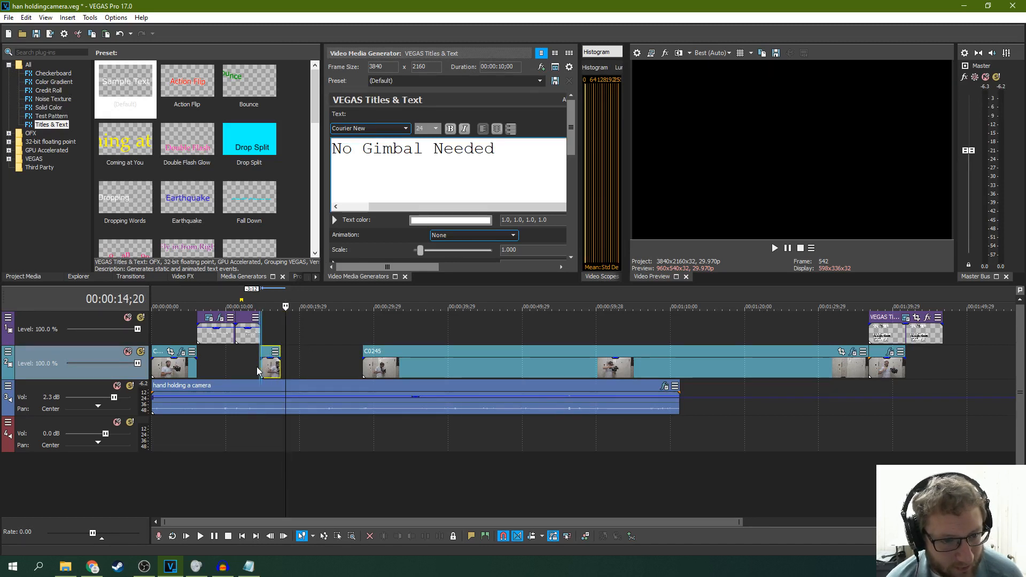
pyautogui.press('space')
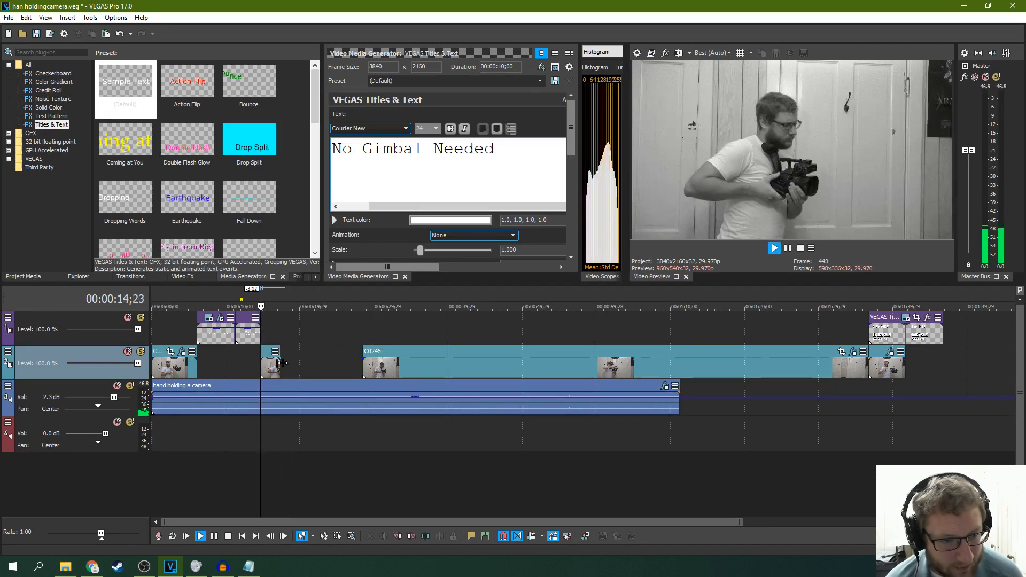
pyautogui.click(788, 248)
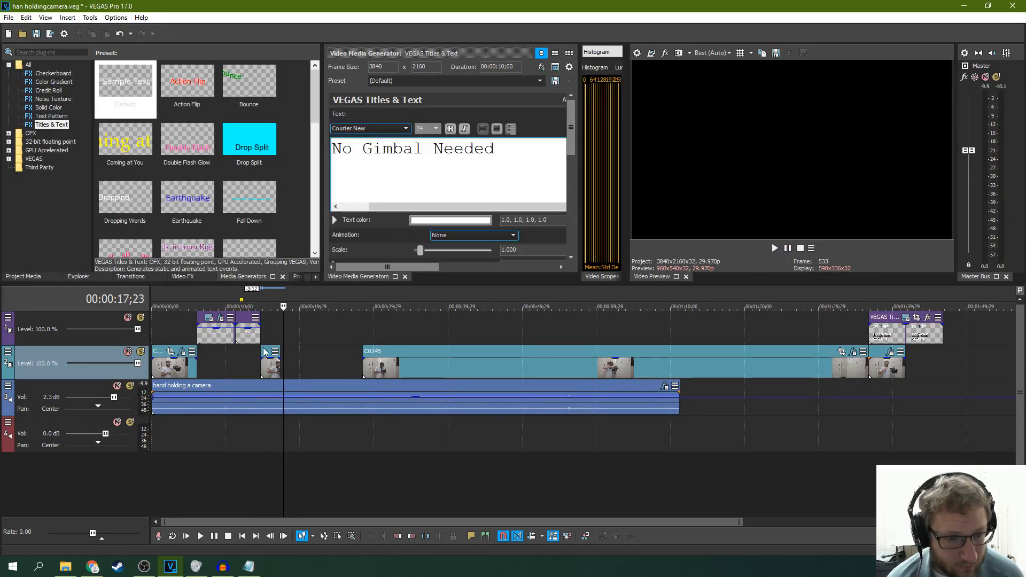
# - Extend the start of the second C0245 clip to include earlier footage, set it against the titles, and play it back
pyautogui.moveTo(266, 352)
pyautogui.mouseDown()
pyautogui.moveTo(292, 348)
pyautogui.moveTo(281, 366)
pyautogui.moveTo(263, 366)
pyautogui.mouseUp()
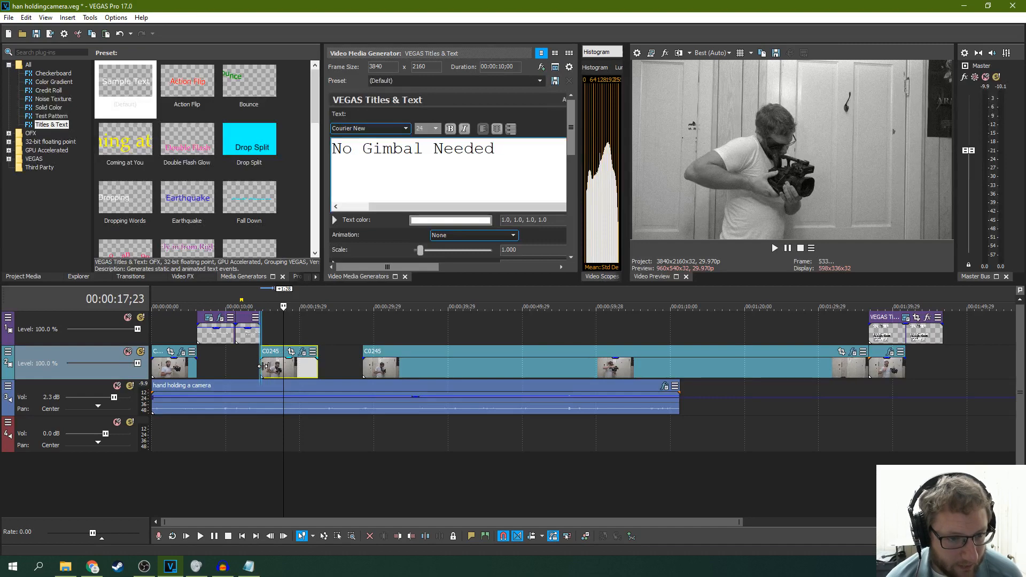
pyautogui.click(261, 357)
pyautogui.press('space')
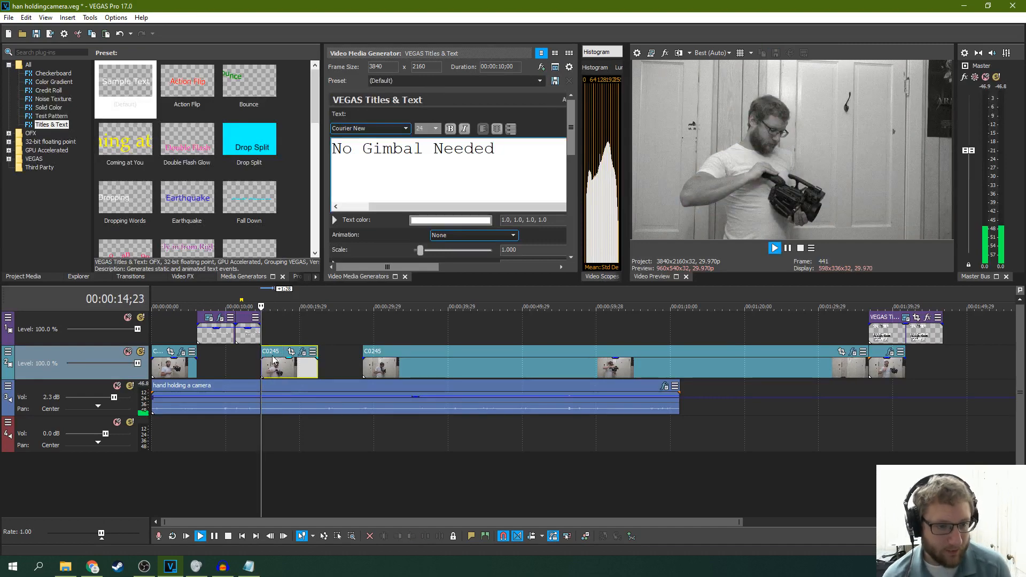
pyautogui.click(788, 248)
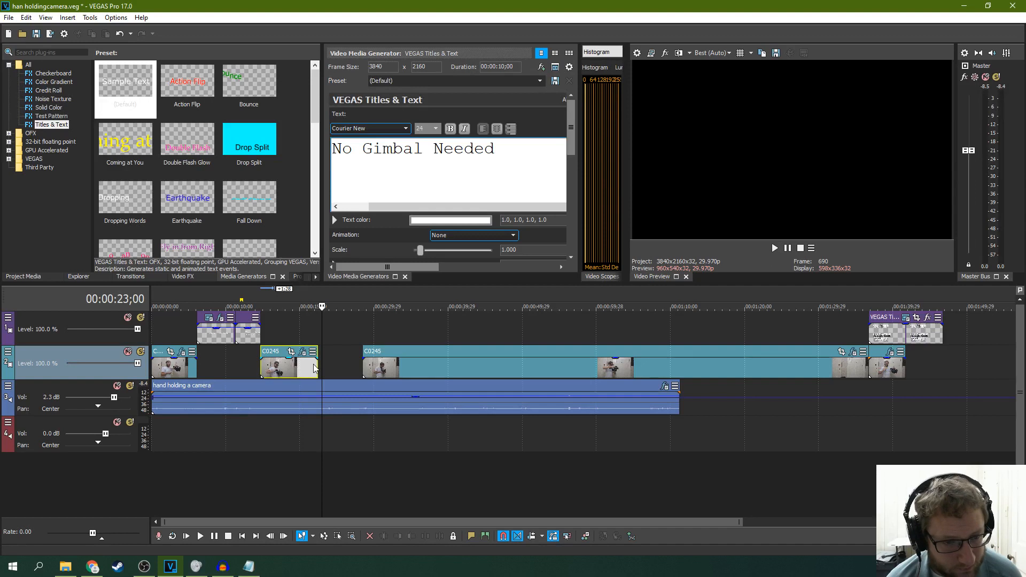
pyautogui.click(400, 365)
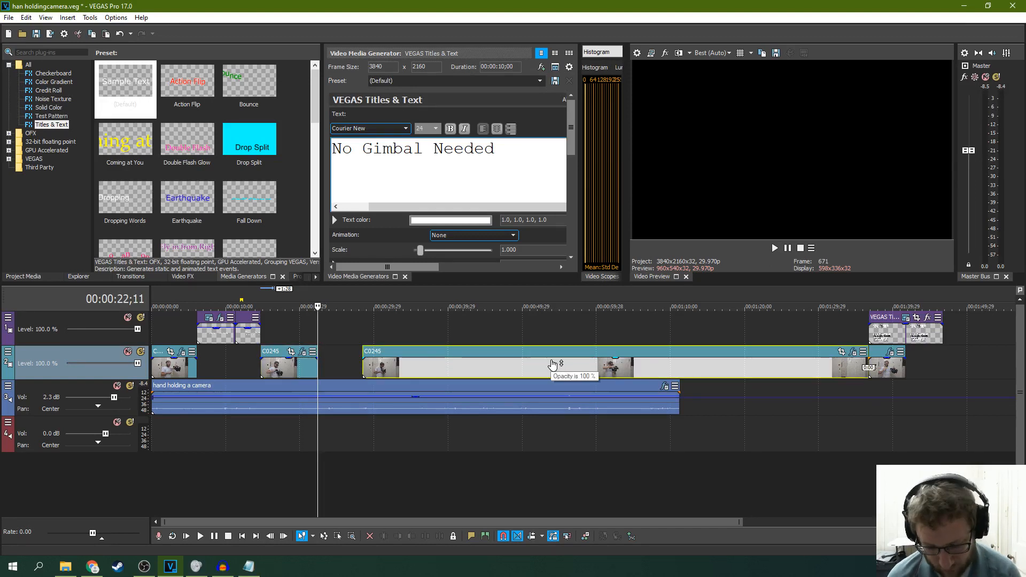
pyautogui.press('Delete')
pyautogui.click(880, 376)
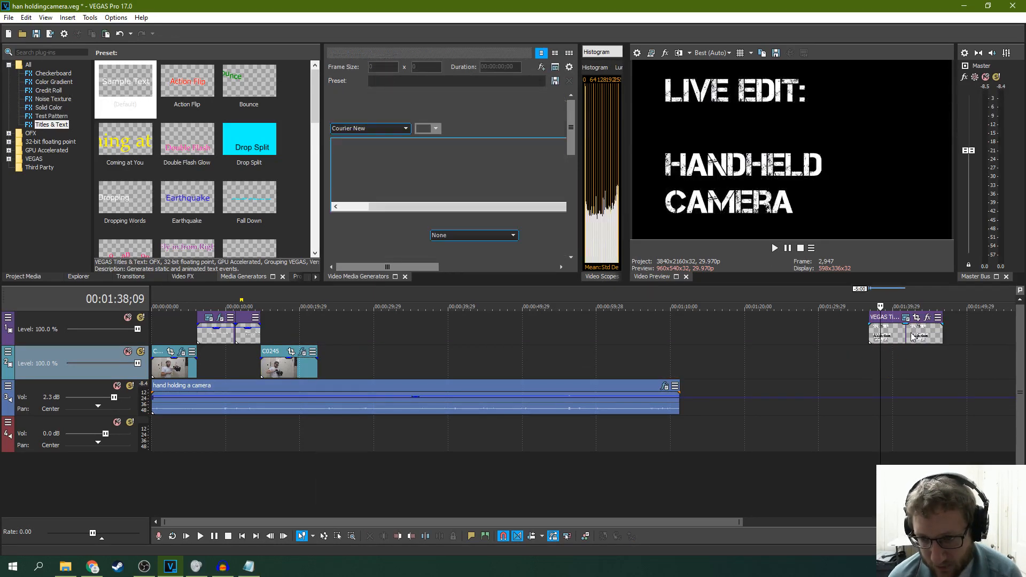
pyautogui.click(912, 335)
pyautogui.click(316, 367)
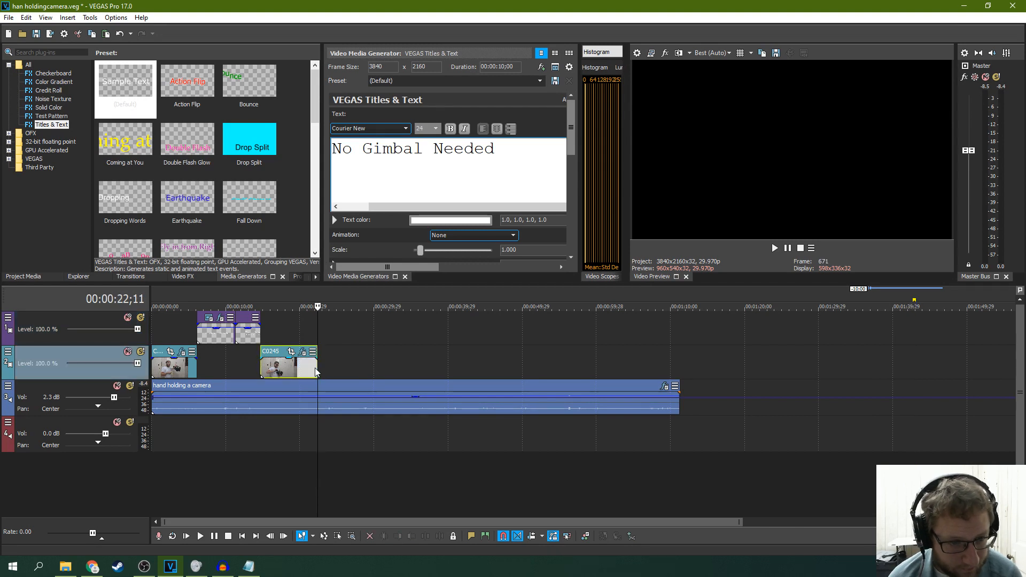
pyautogui.moveTo(316, 367); pyautogui.dragTo(678, 358)
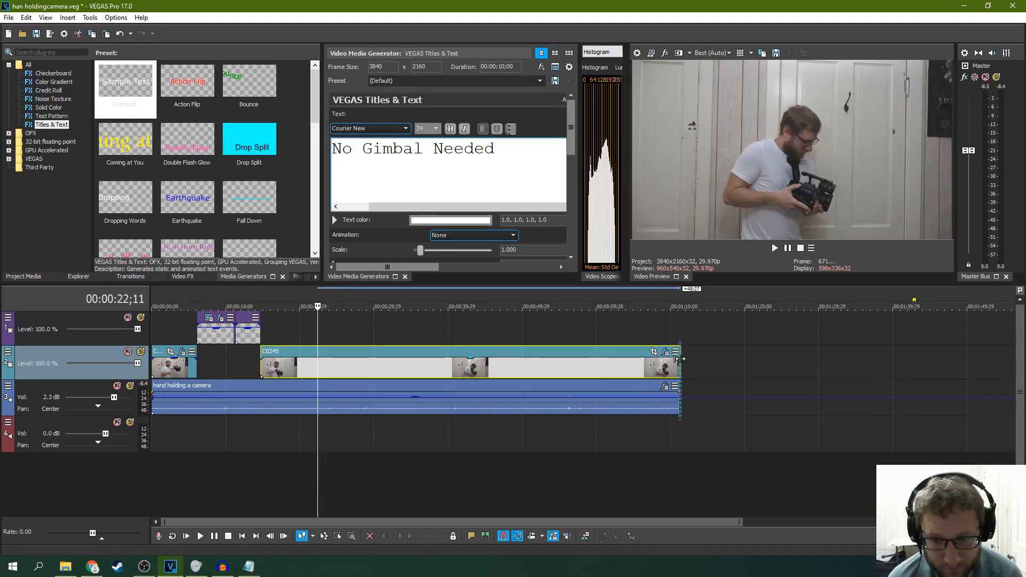
pyautogui.click(267, 336)
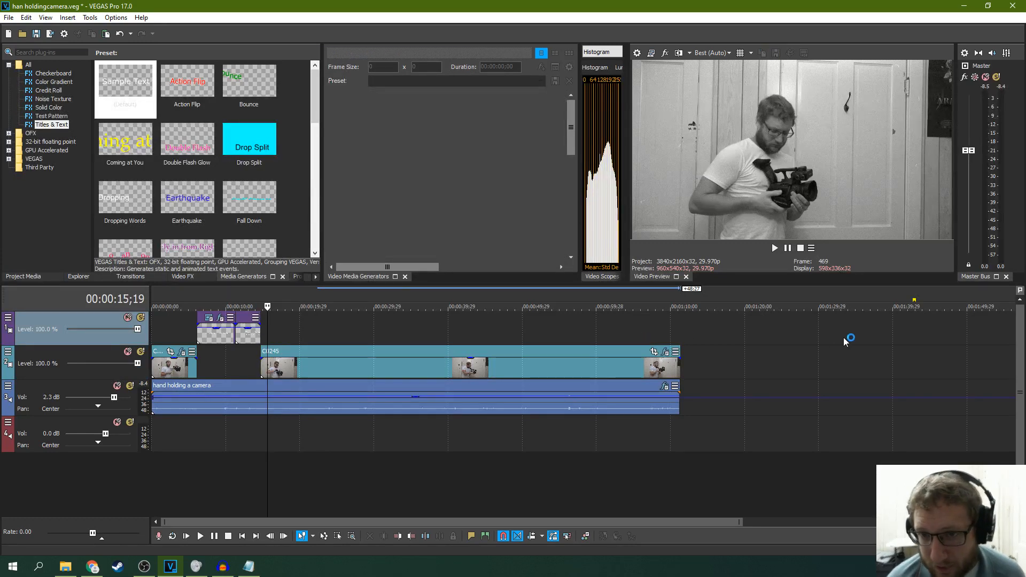
pyautogui.hotkey('ctrl', 'z')
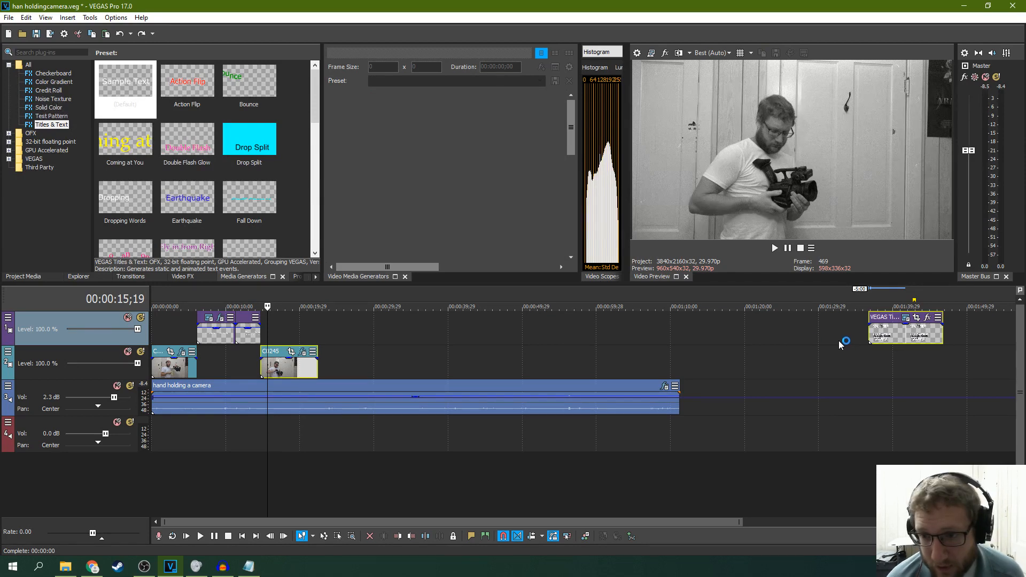
# - Delete the long third C0245 clip and extend the end of the second C0245 clip past the end of the audio
pyautogui.click(811, 350)
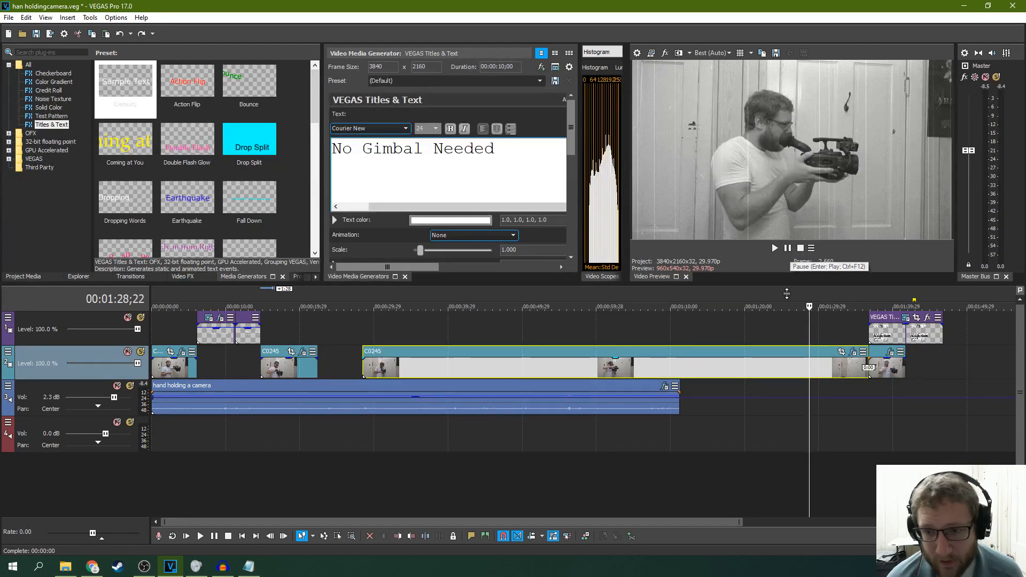
pyautogui.click(757, 374)
pyautogui.press('Delete')
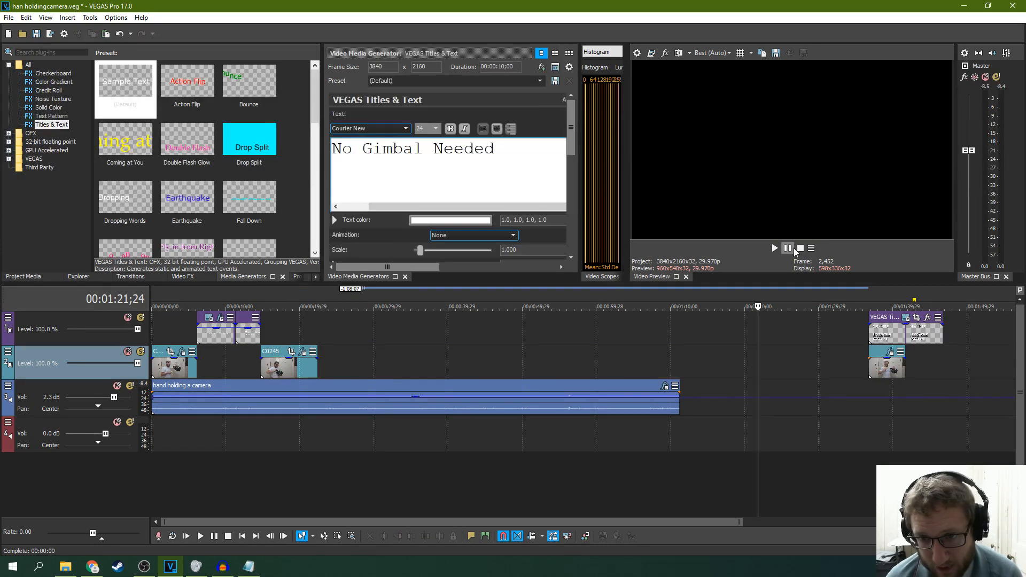
pyautogui.click(308, 364)
pyautogui.moveTo(315, 363); pyautogui.dragTo(741, 364)
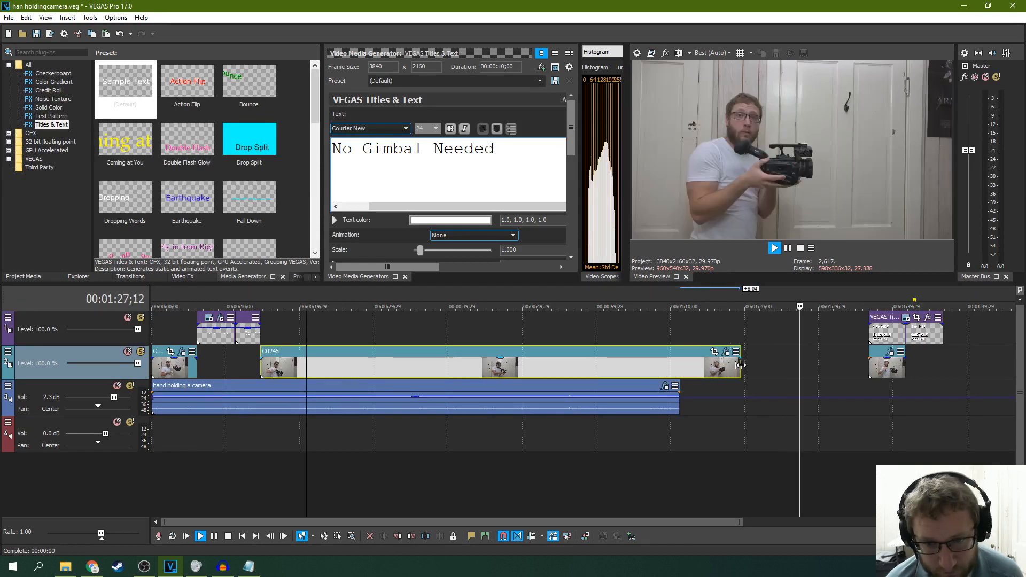
# - Play back the extended second C0245 clip from its start
pyautogui.click(280, 337)
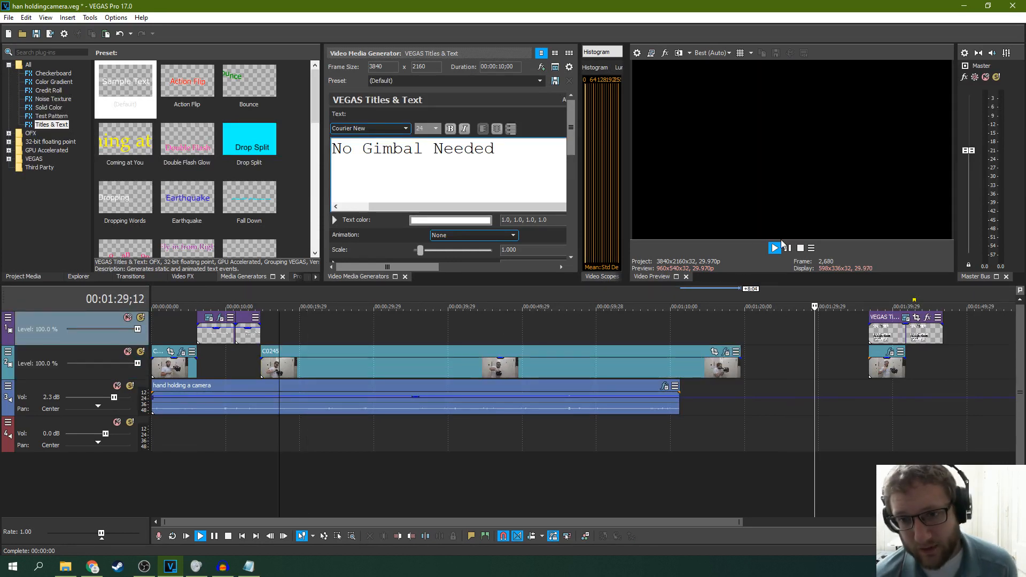
pyautogui.click(787, 249)
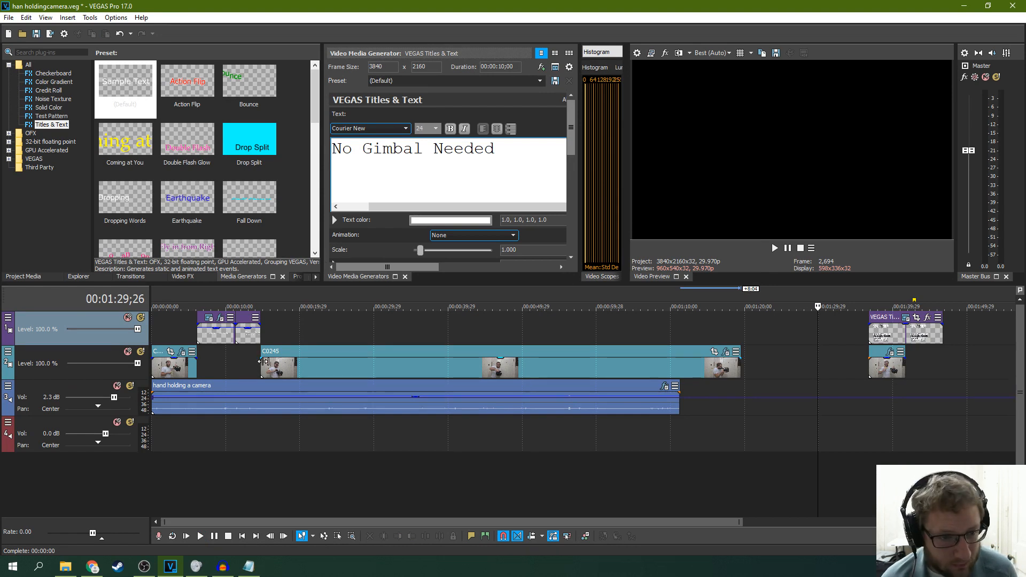
pyautogui.click(264, 362)
pyautogui.click(775, 248)
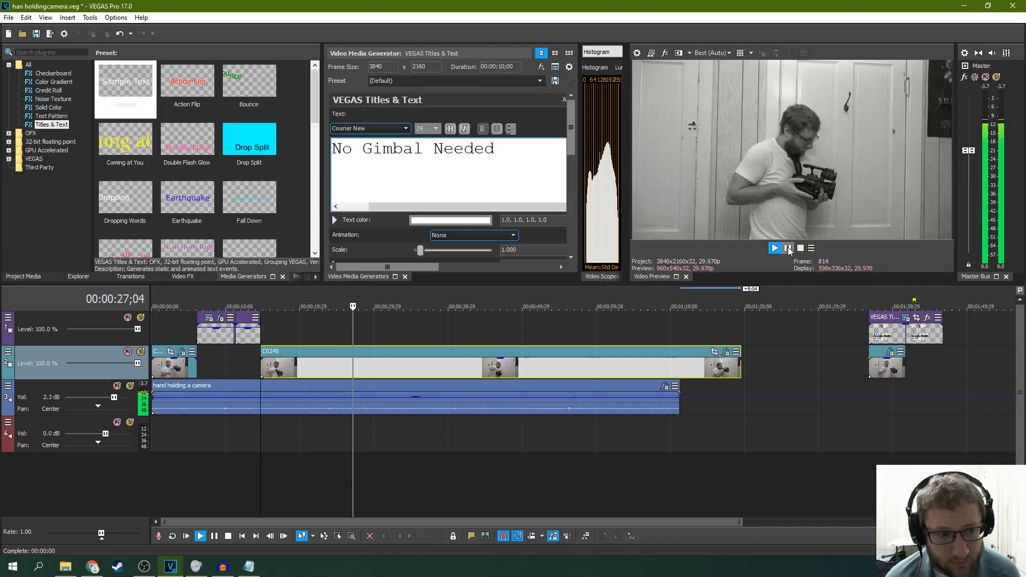
pyautogui.click(788, 248)
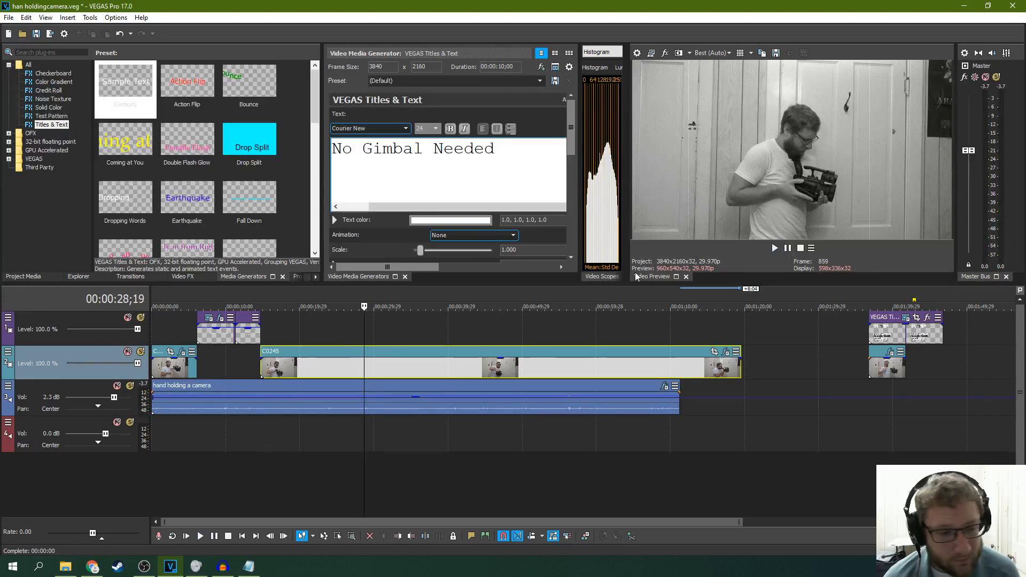
# - Apply the 16:9 Widescreen TV aspect ratio Pan/Crop preset to the first C0245 clip and shrink its frame to about 3,109 × 1,749
pyautogui.click(170, 352)
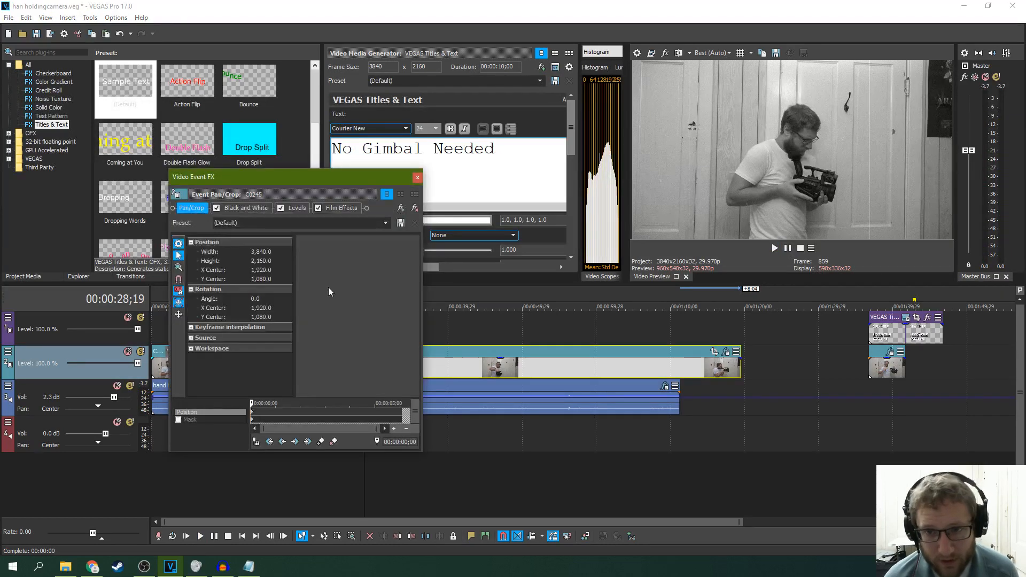
pyautogui.click(386, 222)
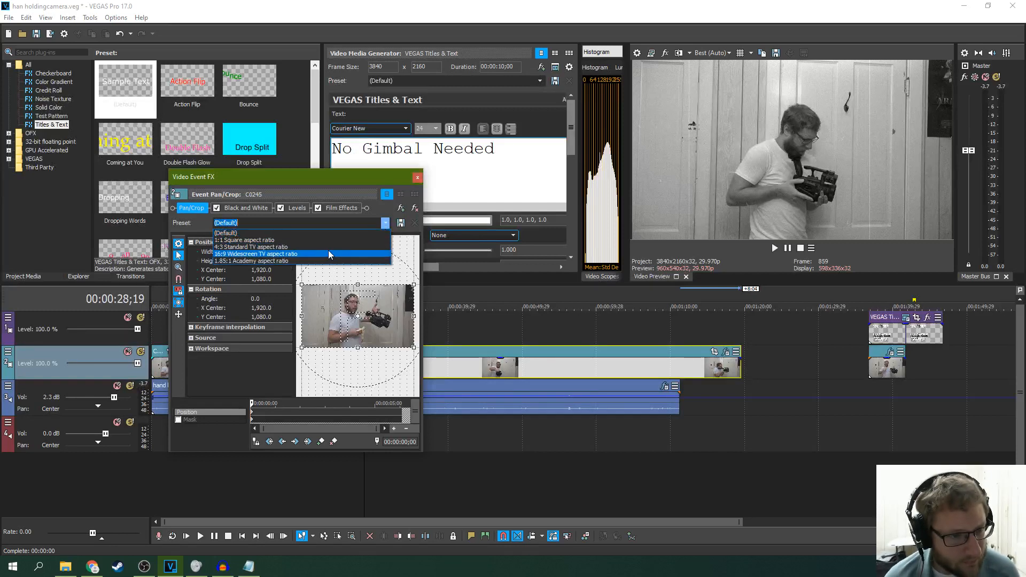
pyautogui.click(328, 250)
pyautogui.moveTo(411, 287); pyautogui.dragTo(402, 292)
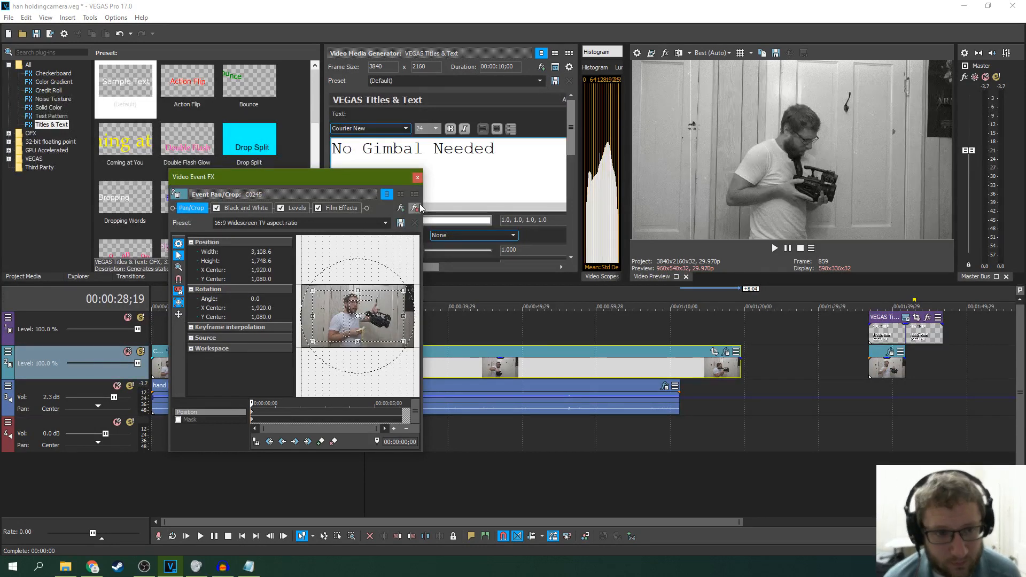
pyautogui.click(418, 181)
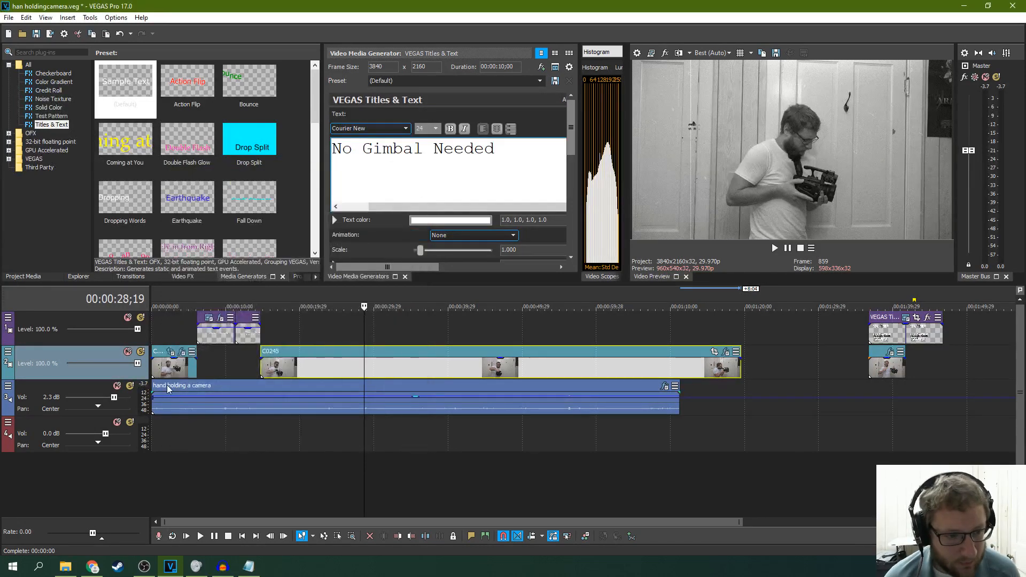
# - Enlarge the first C0245 clip's crop frame to about 3,365 × 1,893 and centre it at about X 2,085, Y 1,007
pyautogui.click(171, 368)
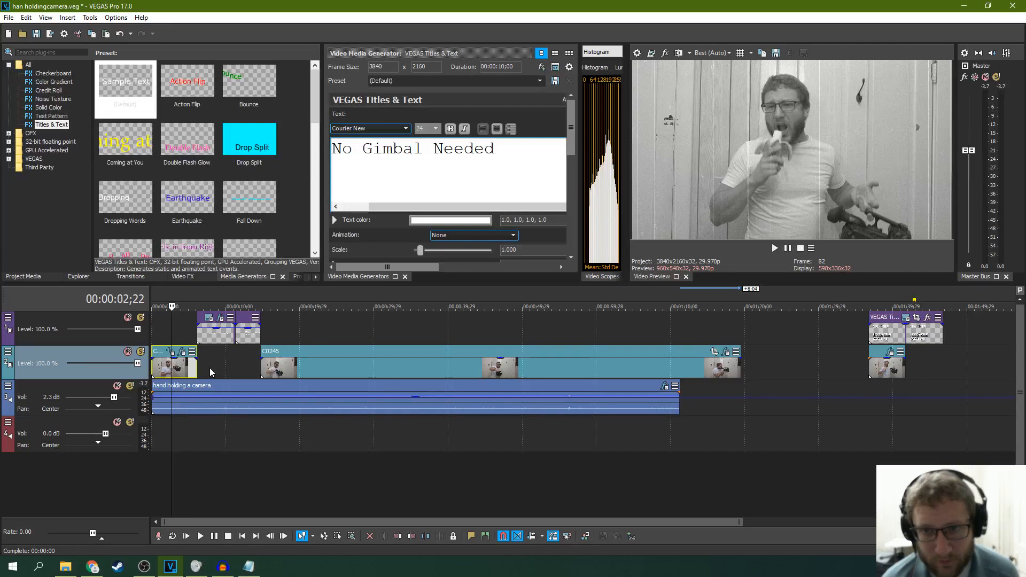
pyautogui.click(170, 351)
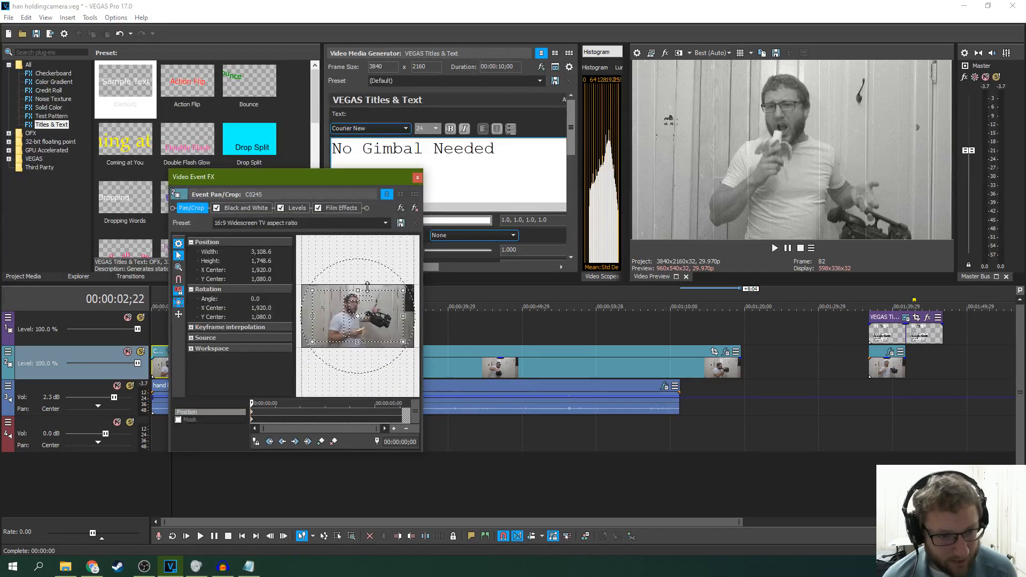
pyautogui.moveTo(402, 290); pyautogui.dragTo(408, 287)
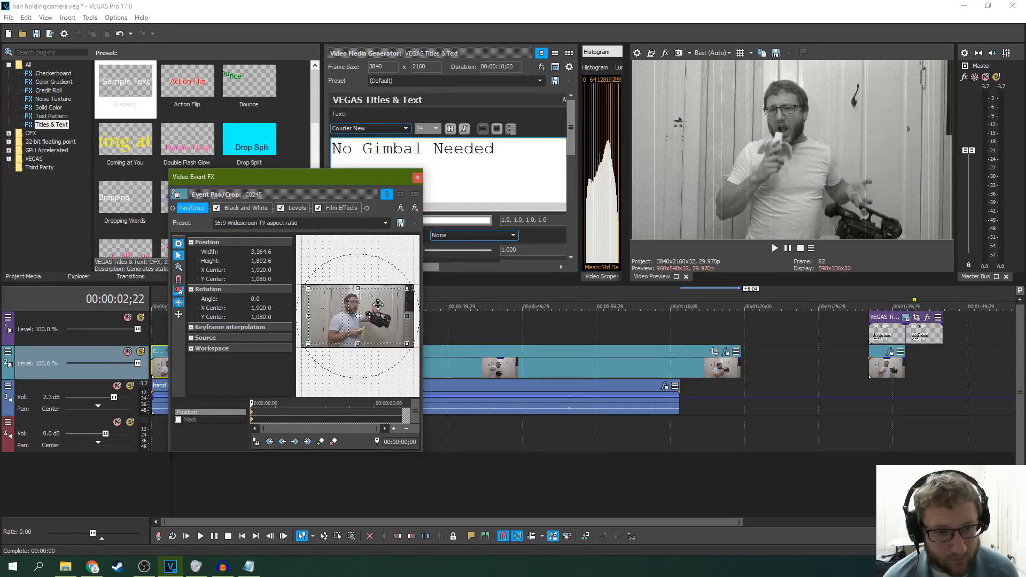
pyautogui.moveTo(378, 304); pyautogui.dragTo(382, 302)
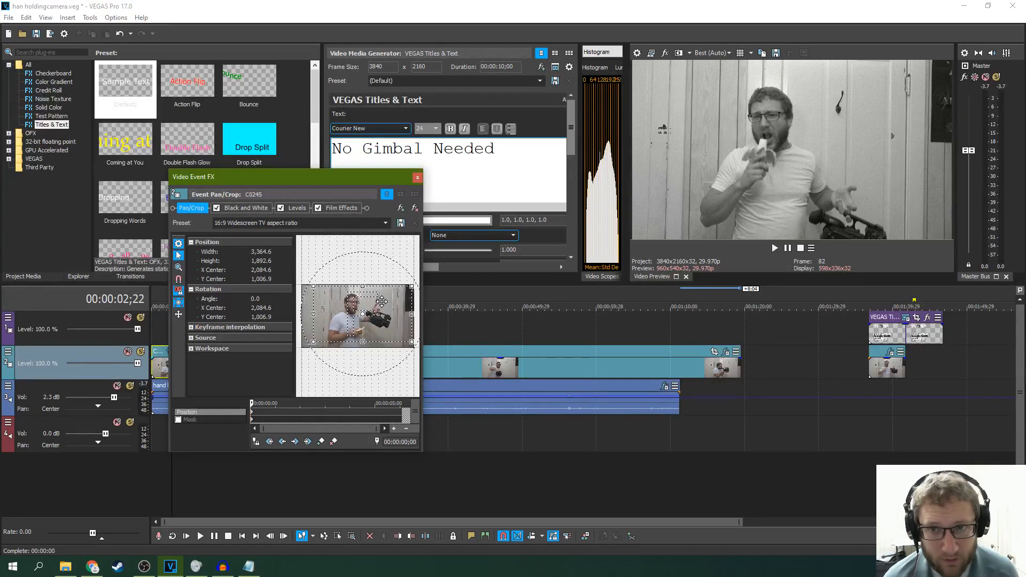
pyautogui.click(417, 180)
# - Play back the reframed first C0245 clip from the beginning of the timeline
pyautogui.press('Home')
pyautogui.press('space')
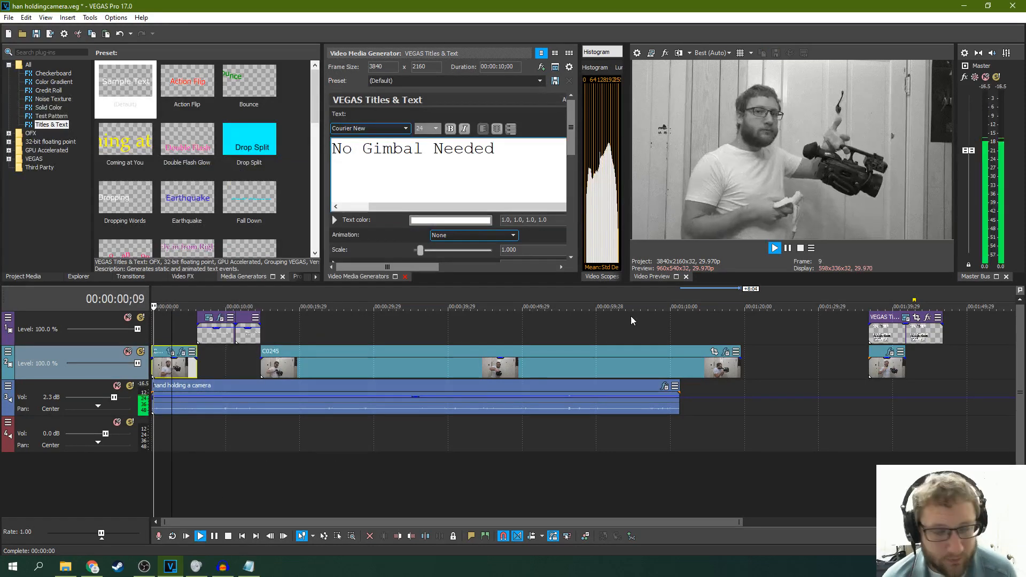
pyautogui.click(789, 249)
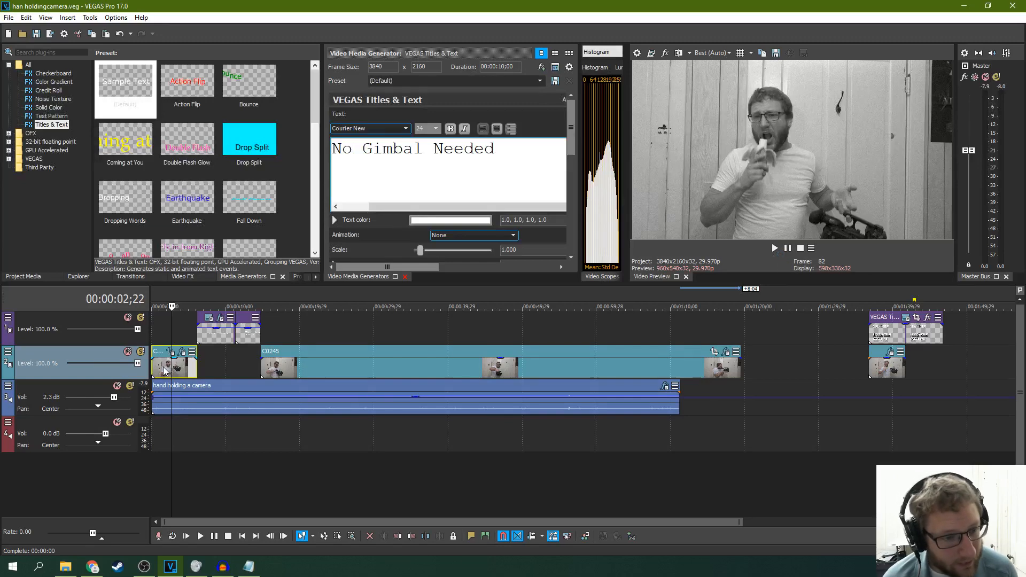
# - Copy the first C0245 clip and selectively paste only its video event pan/crop settings onto the second C0245 clip
pyautogui.rightClick(168, 372)
pyautogui.click(210, 227)
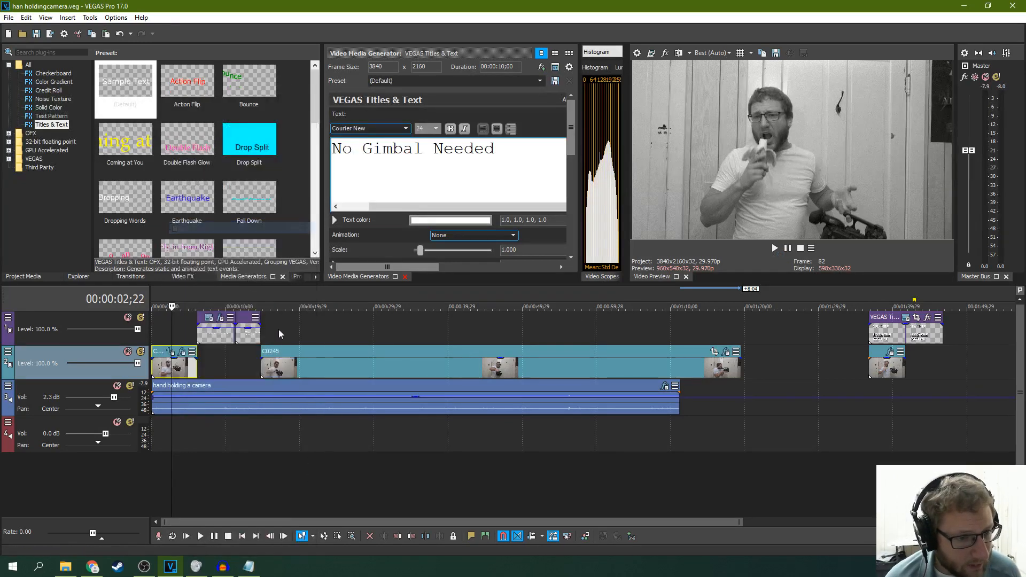
pyautogui.rightClick(335, 364)
pyautogui.click(391, 251)
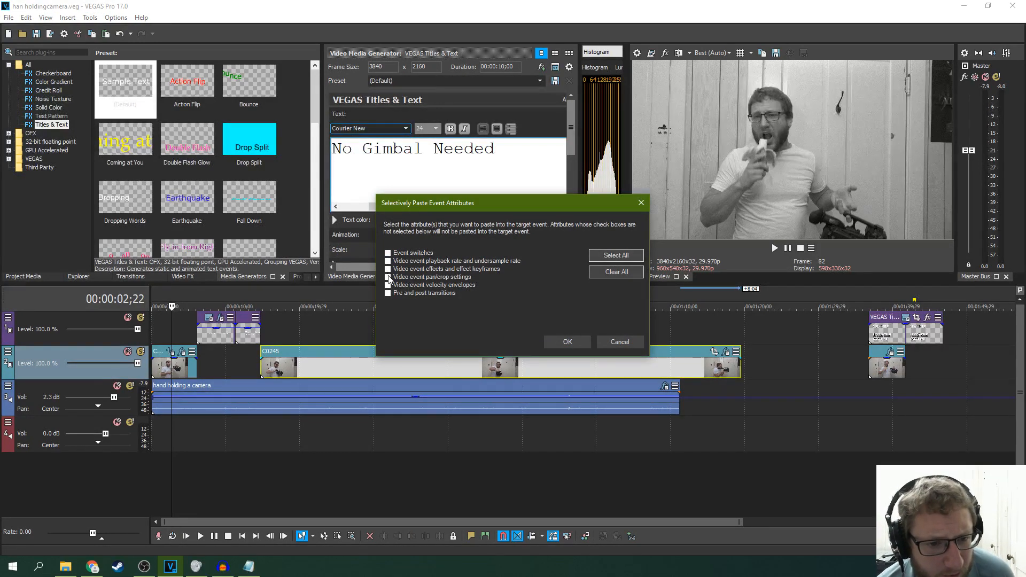
pyautogui.click(574, 340)
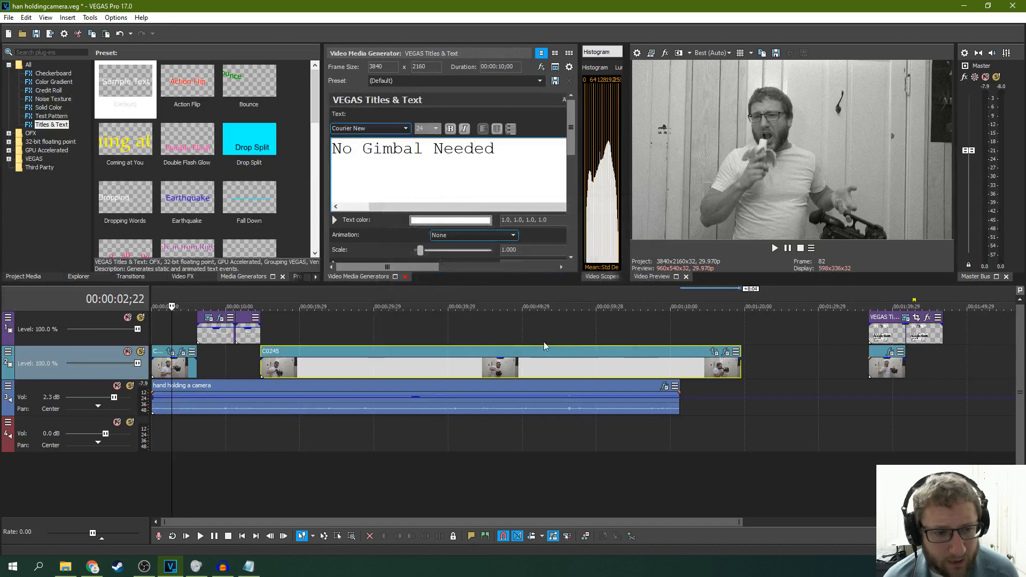
# - Check the new framing at several points in the second C0245 clip and play back its opening
pyautogui.click(407, 368)
pyautogui.click(371, 367)
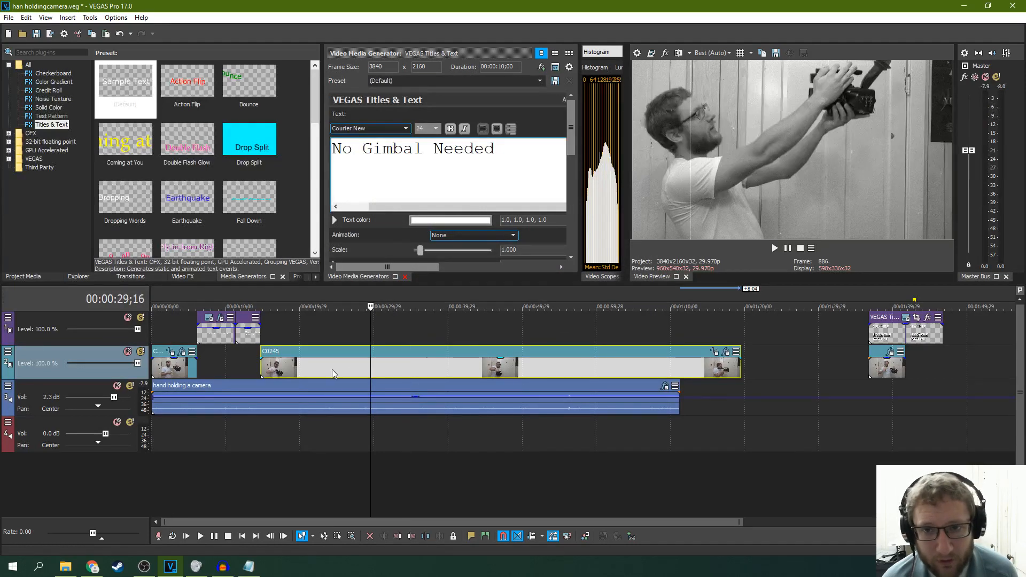
pyautogui.click(325, 370)
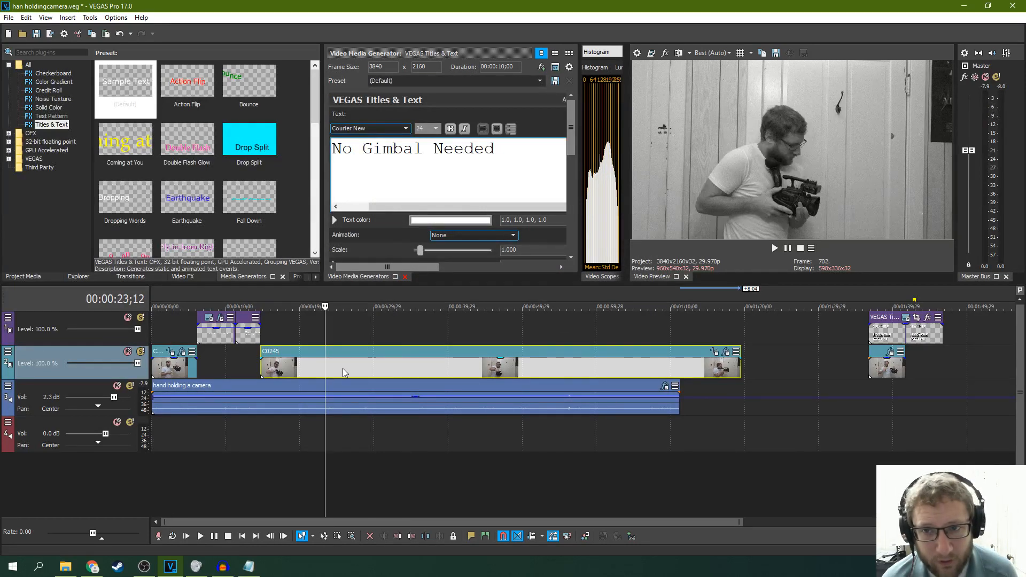
pyautogui.click(773, 247)
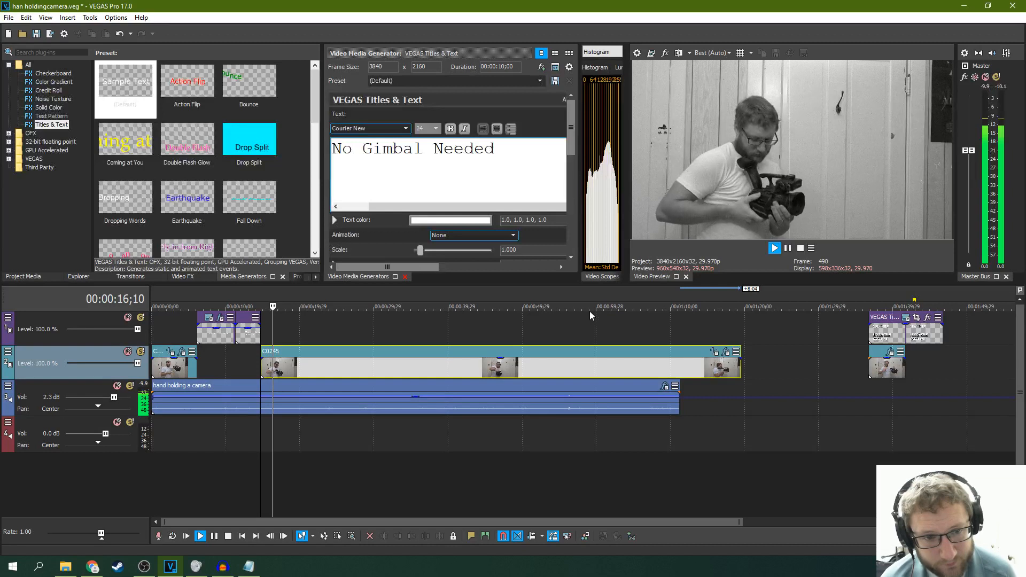
pyautogui.click(788, 248)
# - Play the second C0245 clip to find the cut point, split the hand holding a camera audio at 00:00:20;23, and resume playback
pyautogui.click(287, 401)
pyautogui.scroll(3, 347, 404)
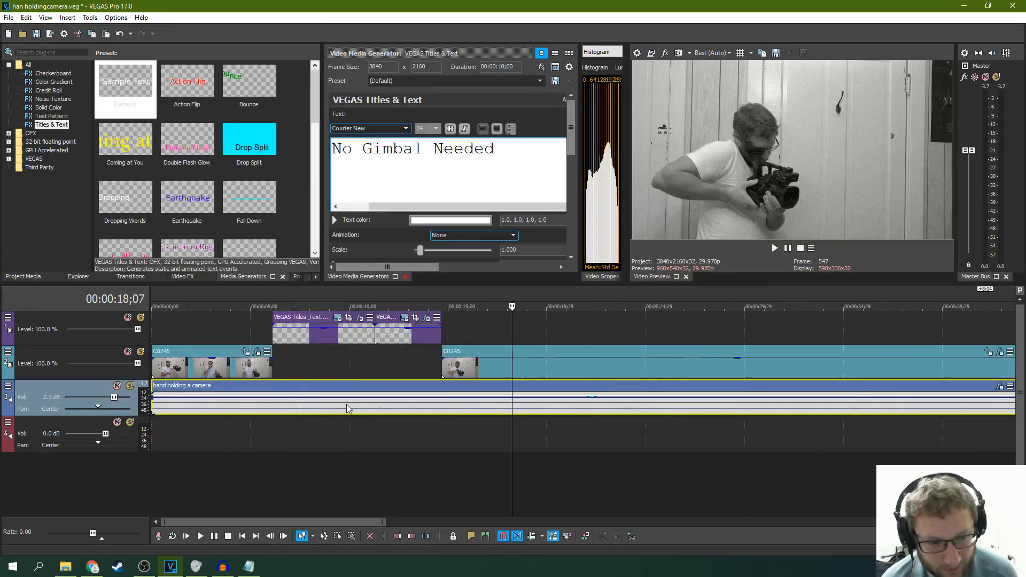
pyautogui.click(502, 386)
pyautogui.click(486, 387)
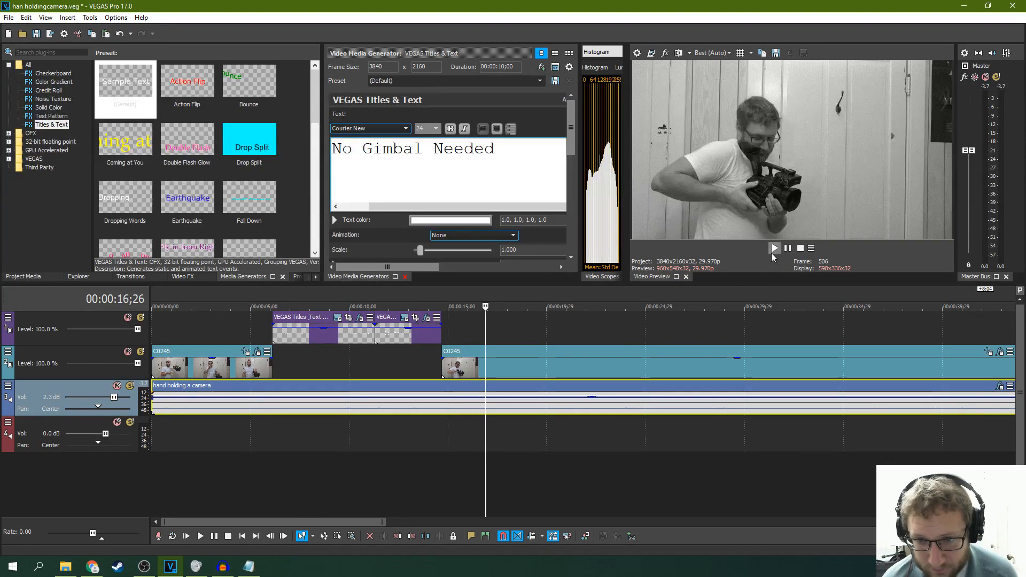
pyautogui.click(775, 248)
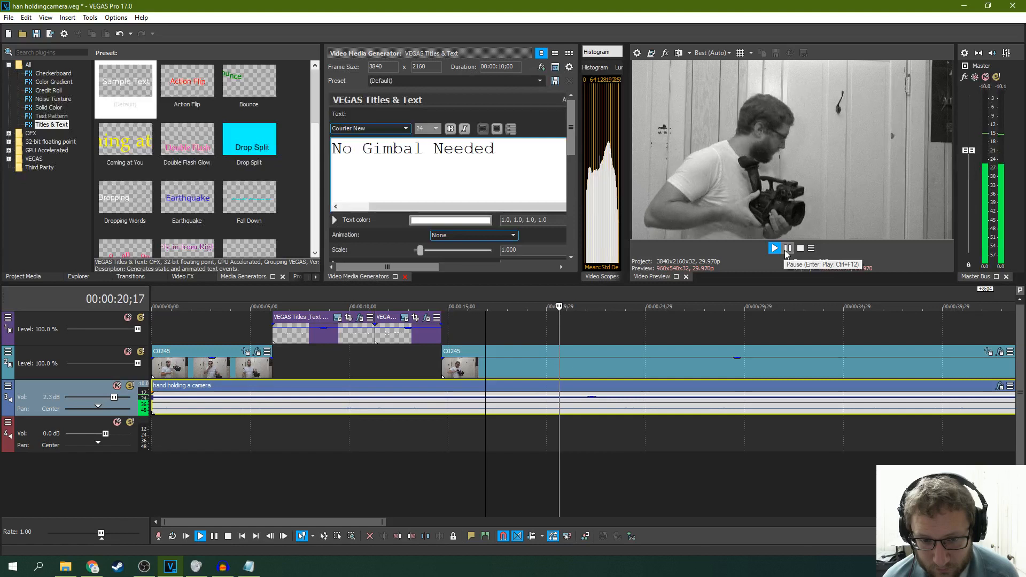
pyautogui.click(787, 249)
pyautogui.press('s')
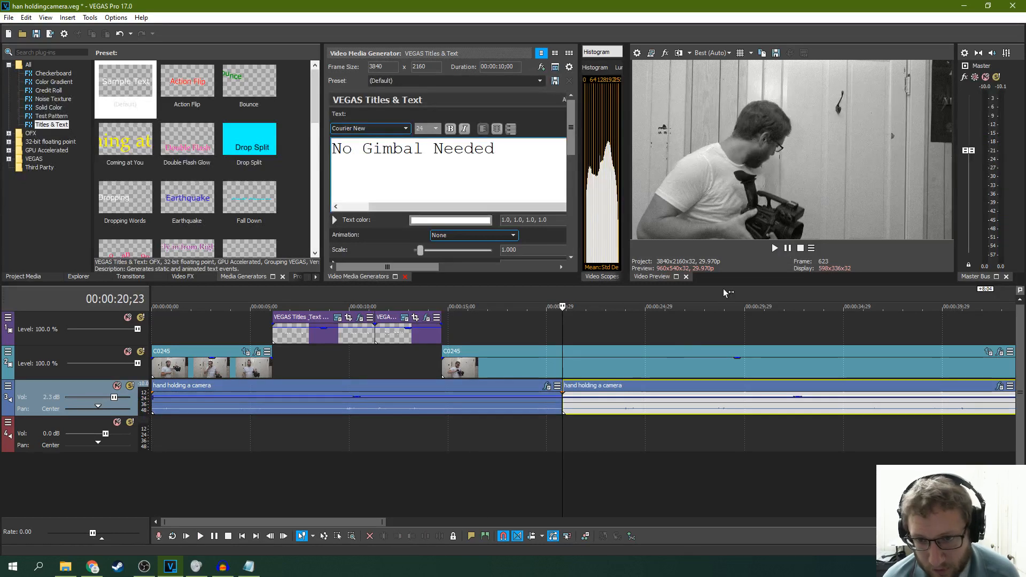
pyautogui.click(776, 251)
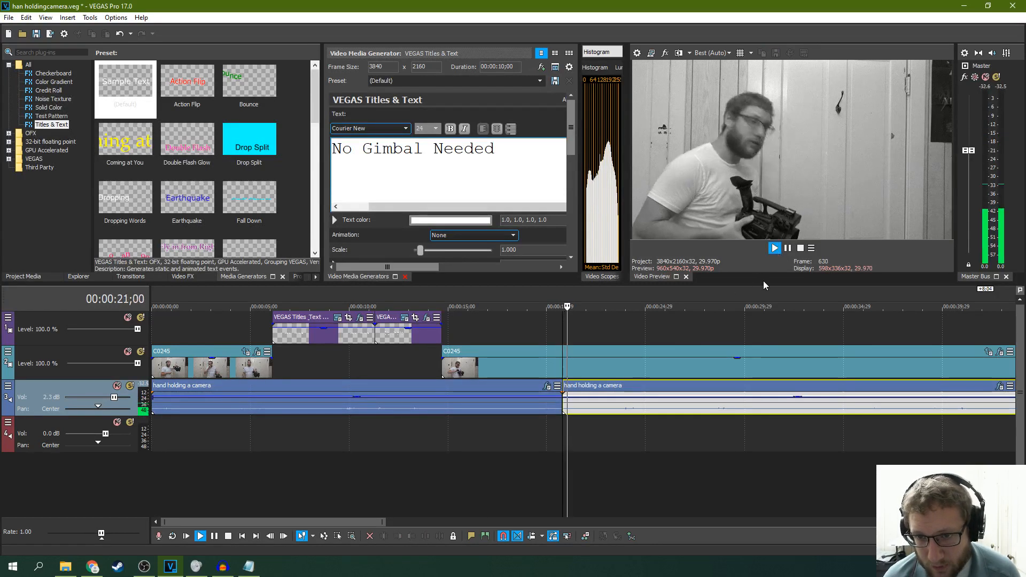
# - Find the end of the unwanted passage in the hand holding a camera audio and split it at about 00:00:28
pyautogui.click(787, 249)
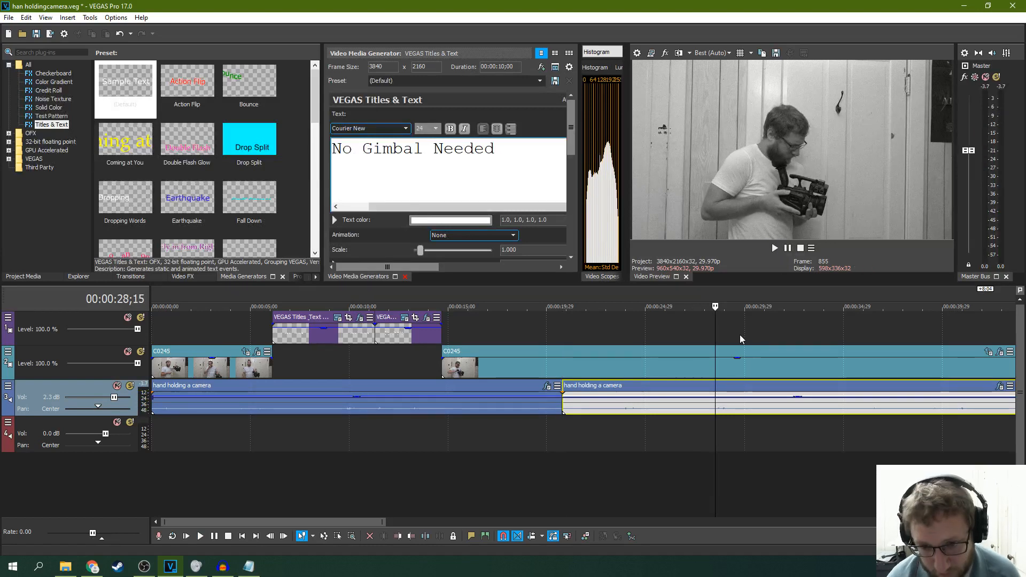
pyautogui.press('Left')
pyautogui.press('Left')
pyautogui.press('Left')
pyautogui.press('s')
pyautogui.click(607, 426)
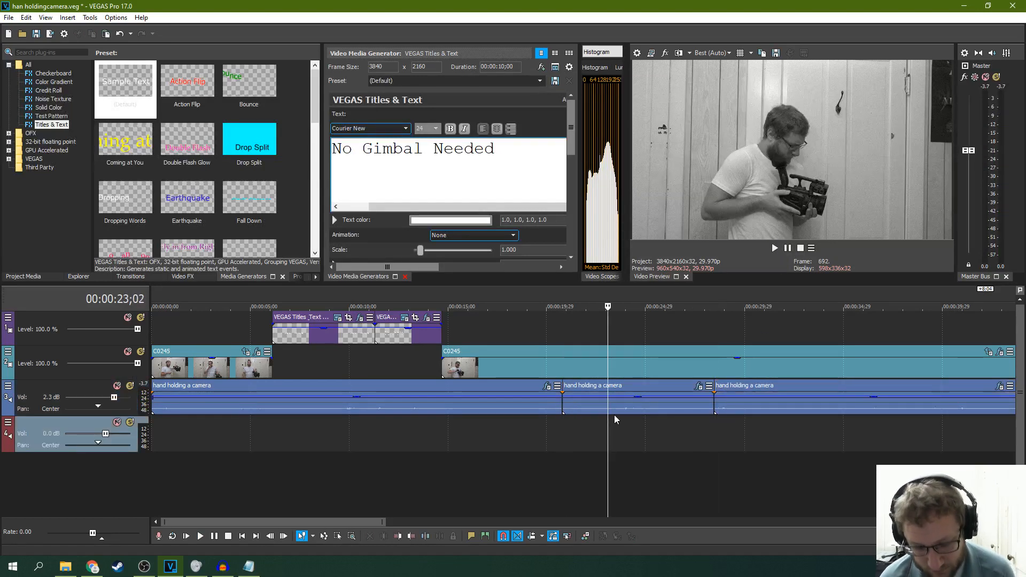
# - Delete the hand holding a camera audio section between the two cuts and move the remaining audio back to close the gap
pyautogui.click(659, 386)
pyautogui.press('Delete')
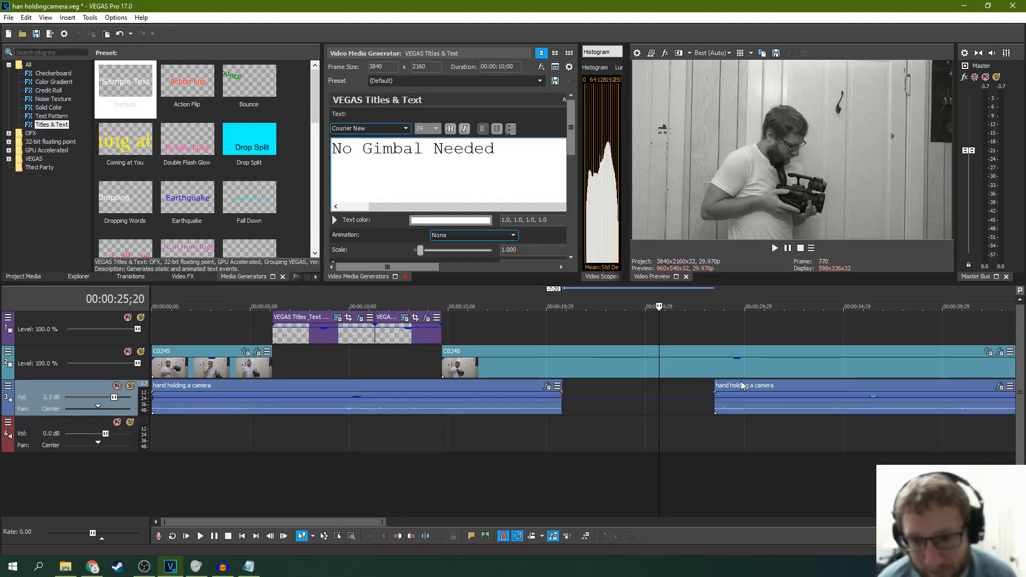
pyautogui.moveTo(742, 386); pyautogui.dragTo(581, 386)
# - Play back the second C0245 clip from just before the closed audio cut to about 00:00:54
pyautogui.click(550, 318)
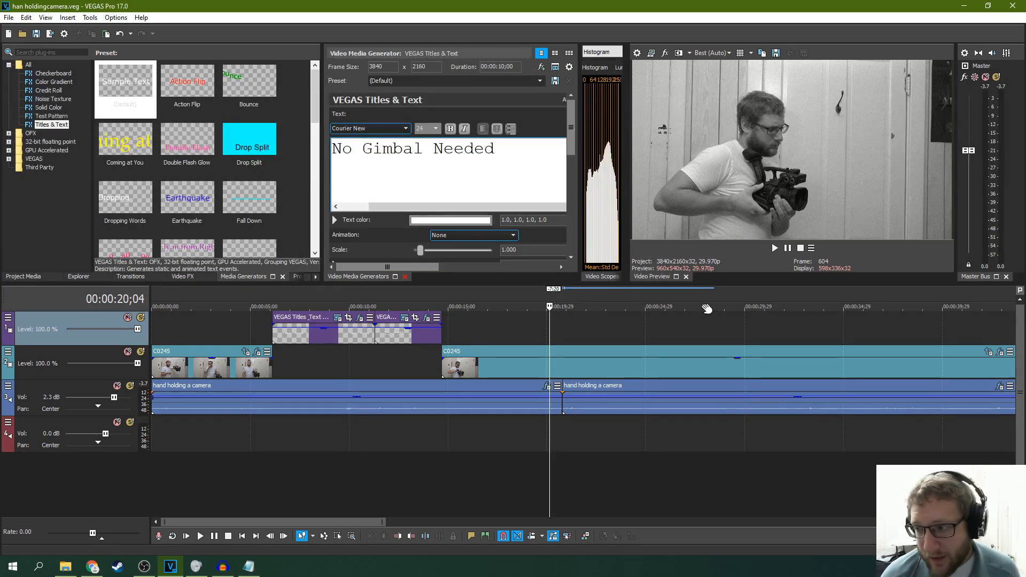
pyautogui.click(506, 334)
pyautogui.click(546, 331)
pyautogui.scroll(4, 547, 336)
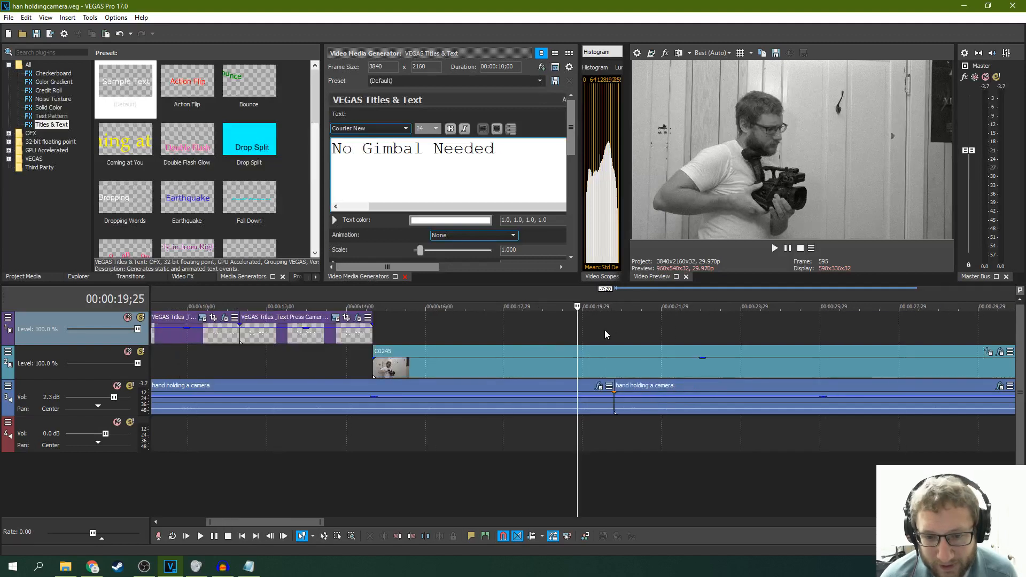
pyautogui.click(775, 248)
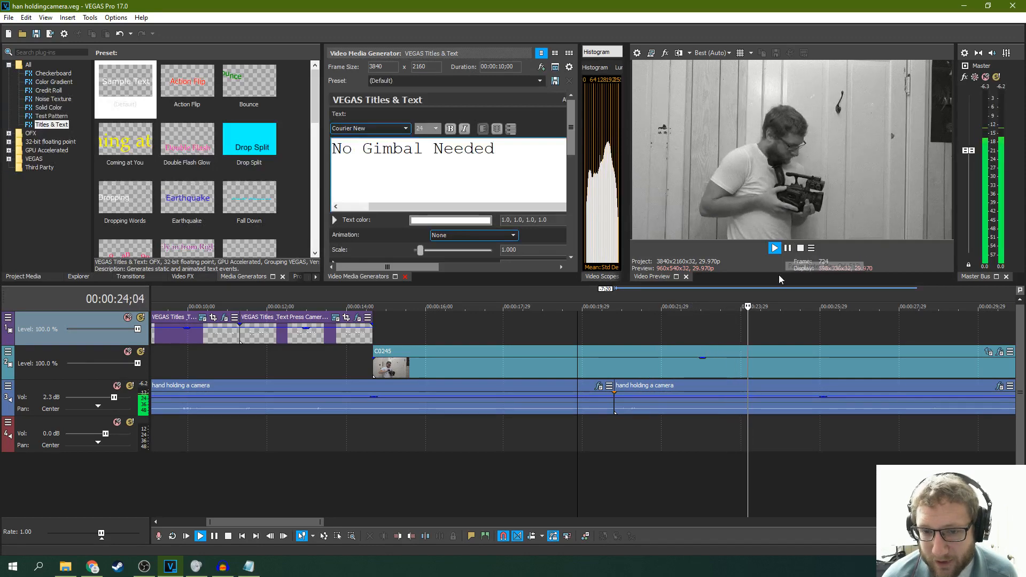
pyautogui.scroll(-4, 771, 300)
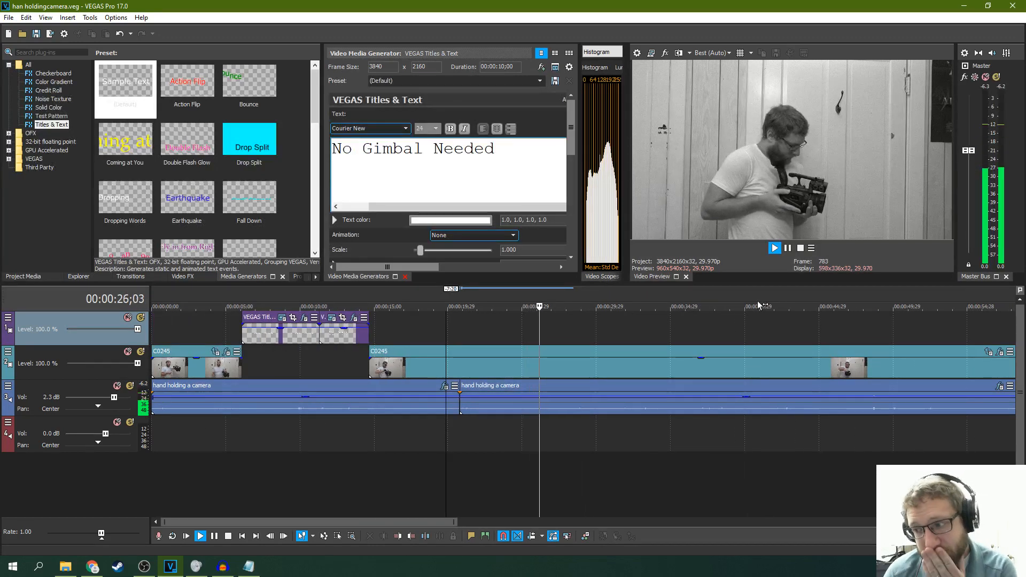
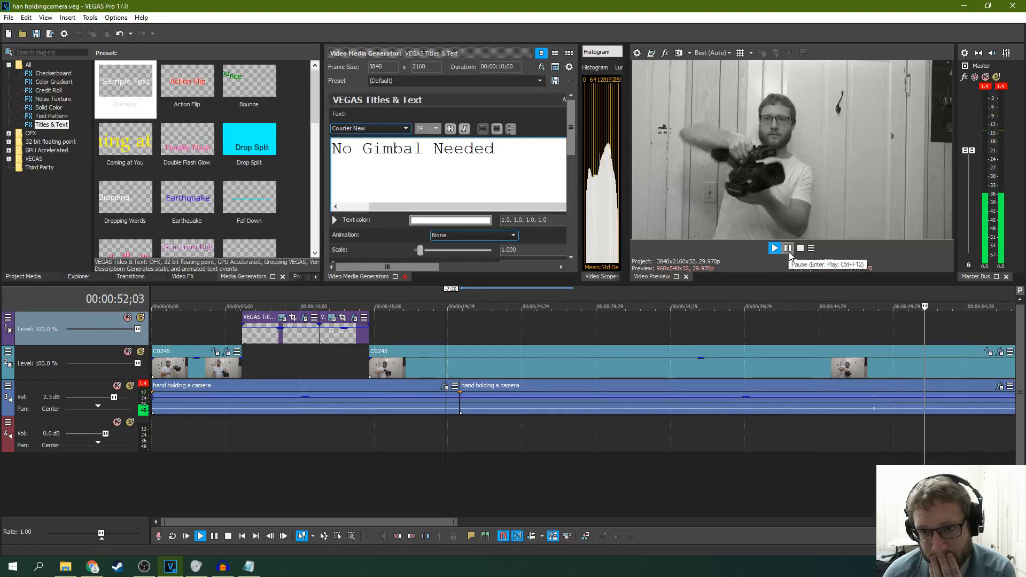
pyautogui.scroll(-2, 800, 291)
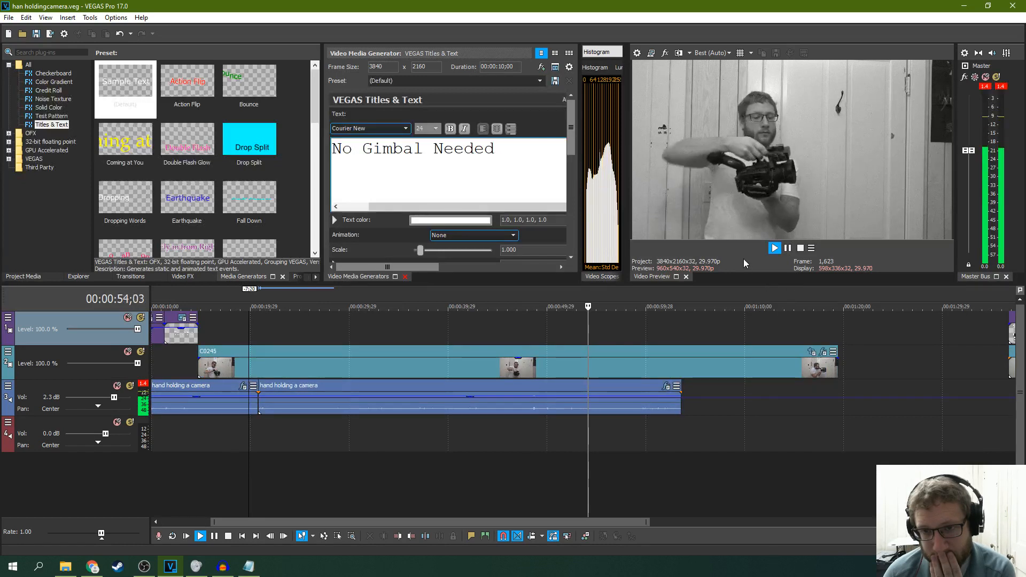
pyautogui.click(788, 248)
pyautogui.click(574, 360)
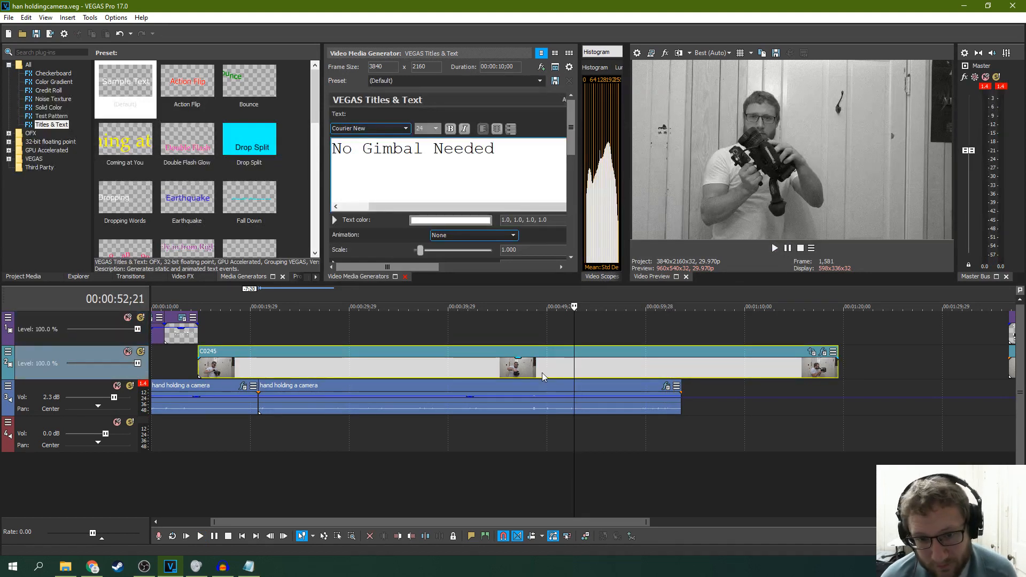
pyautogui.moveTo(542, 374); pyautogui.dragTo(541, 365)
pyautogui.hotkey('ctrl', 's')
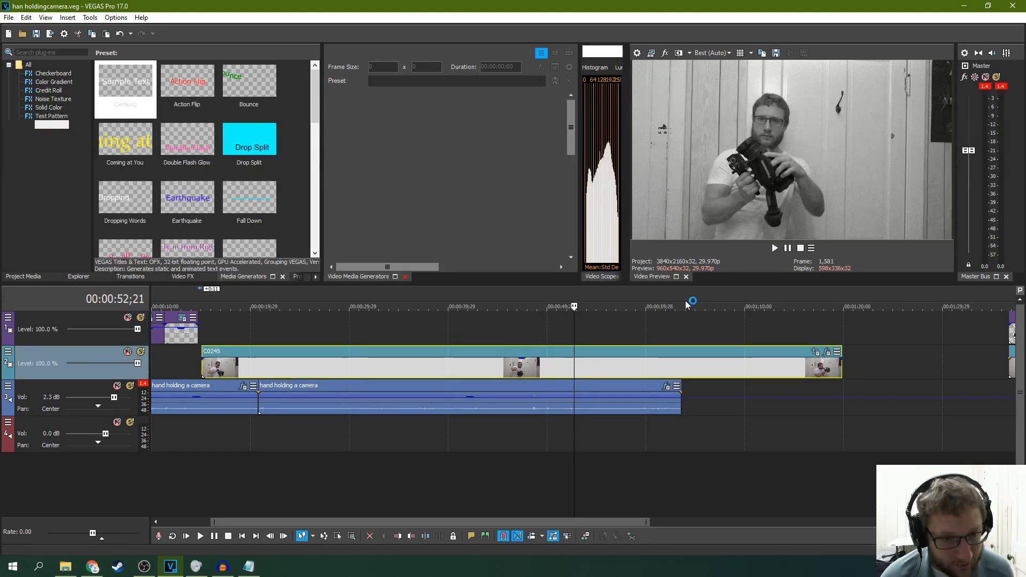
pyautogui.hotkey('ctrl', 'z')
# - Play on from 00:00:52;21 to find the cut point and split the second C0245 clip at 00:00:57;27
pyautogui.press('space')
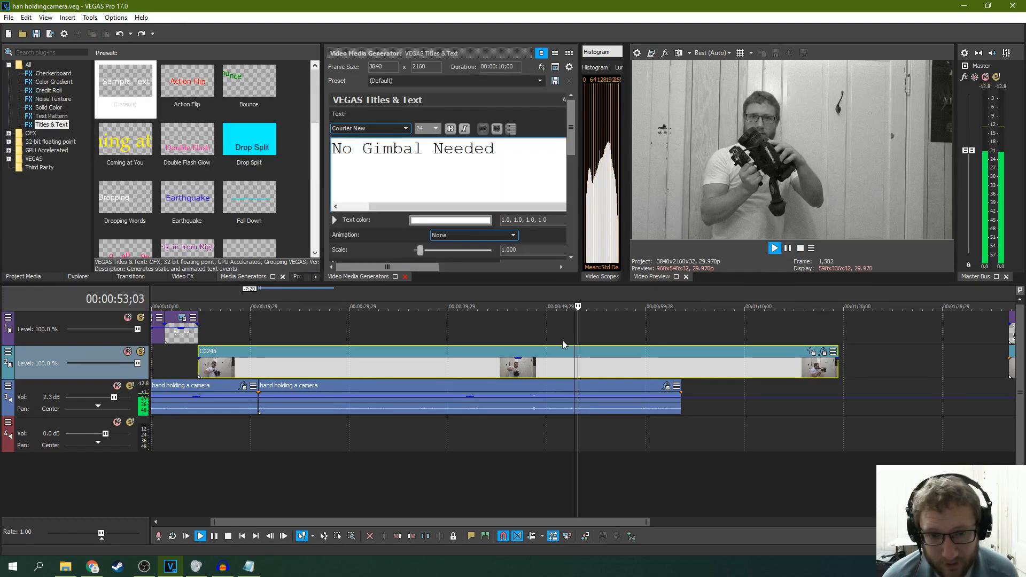
pyautogui.click(788, 248)
pyautogui.press('s')
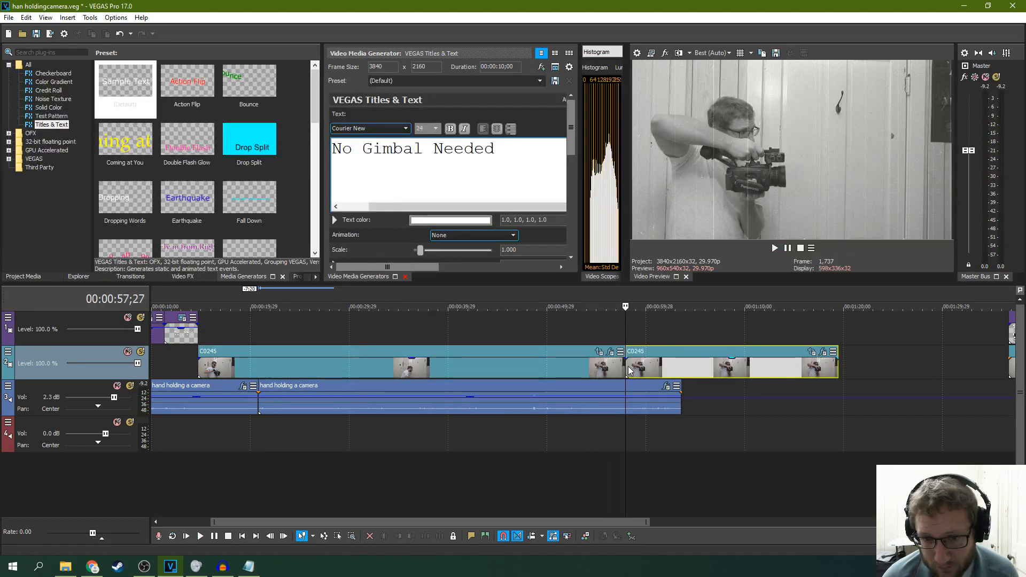
# - Trim the start of the C0245 segment after the 00:00:57;27 split to about 00:01:14 and play its remaining part
pyautogui.moveTo(627, 366); pyautogui.dragTo(790, 357)
pyautogui.click(790, 307)
pyautogui.press('space')
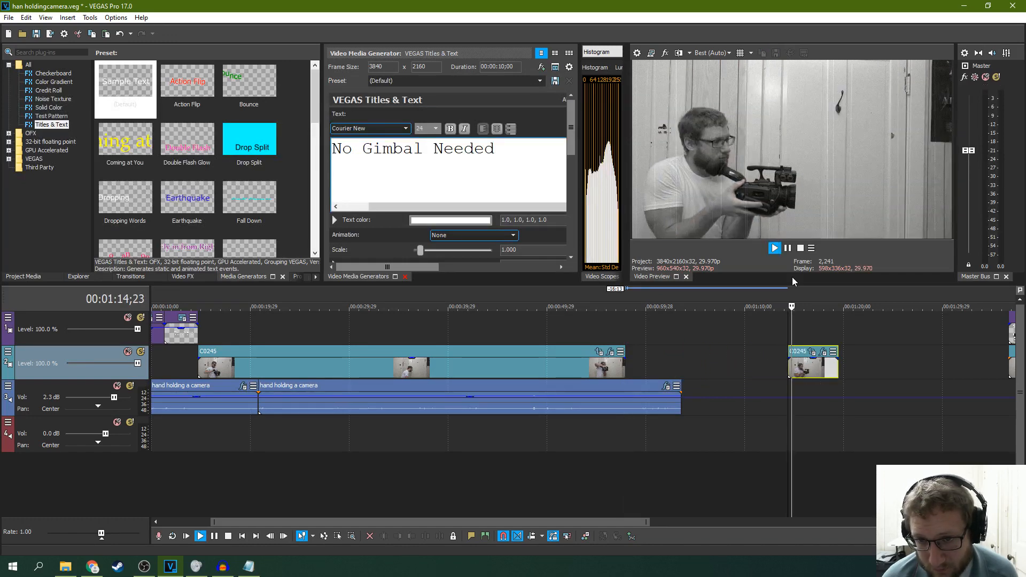
pyautogui.click(787, 249)
# - Move the trimmed C0245 segment up against the preceding clip and play across the join to the end
pyautogui.moveTo(801, 362); pyautogui.dragTo(644, 362)
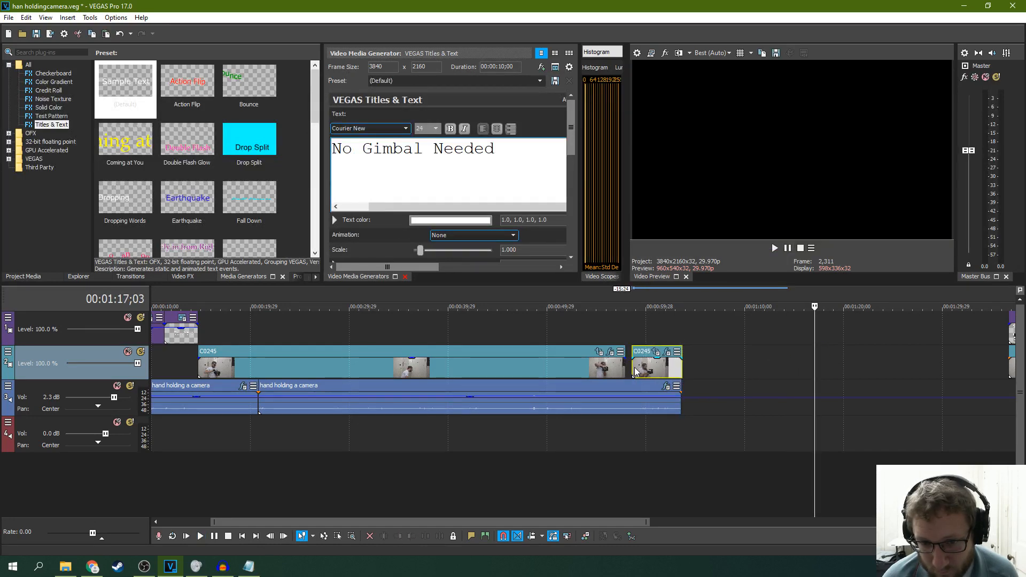
pyautogui.click(602, 328)
pyautogui.press('space')
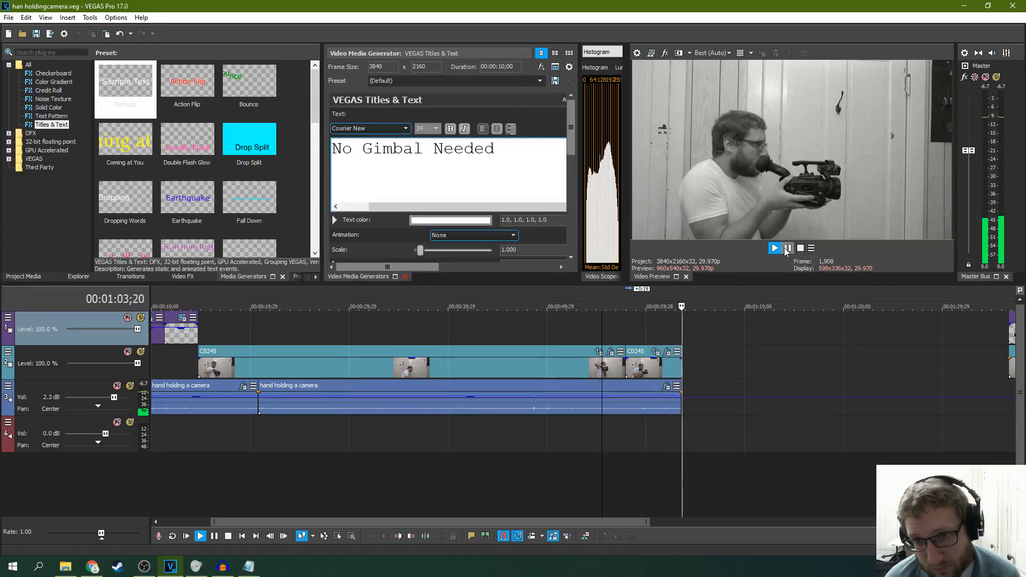
pyautogui.click(788, 249)
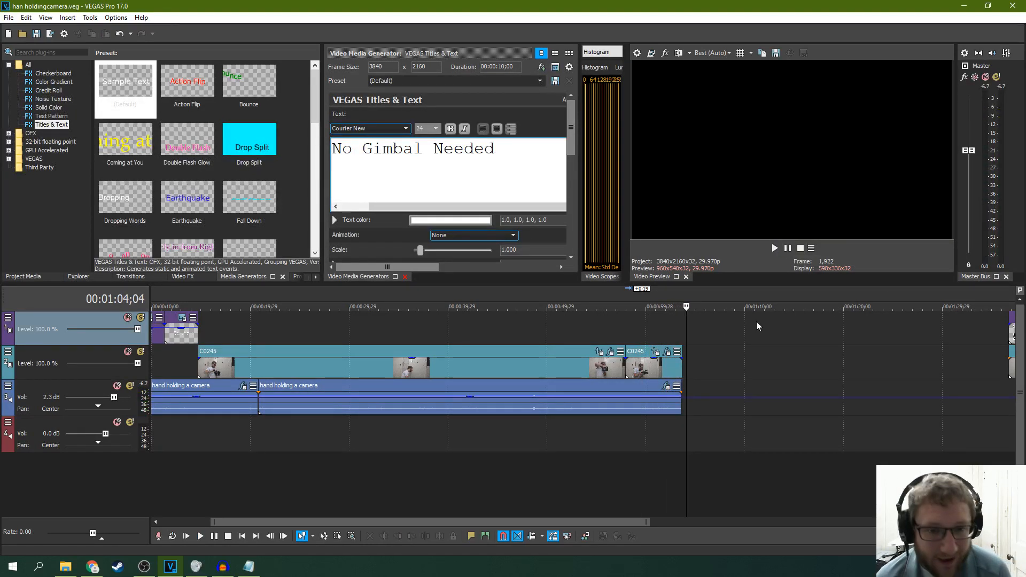
# - Copy the Press Camera Against Body title event near 00:00:13
pyautogui.scroll(-2, 521, 357)
pyautogui.moveTo(447, 518); pyautogui.dragTo(298, 532)
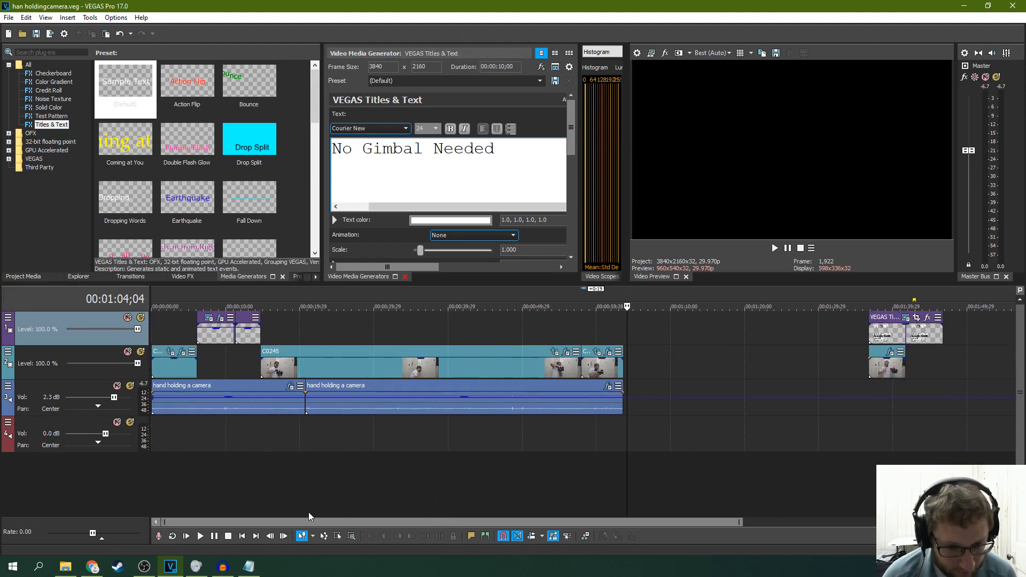
pyautogui.click(227, 346)
pyautogui.click(249, 340)
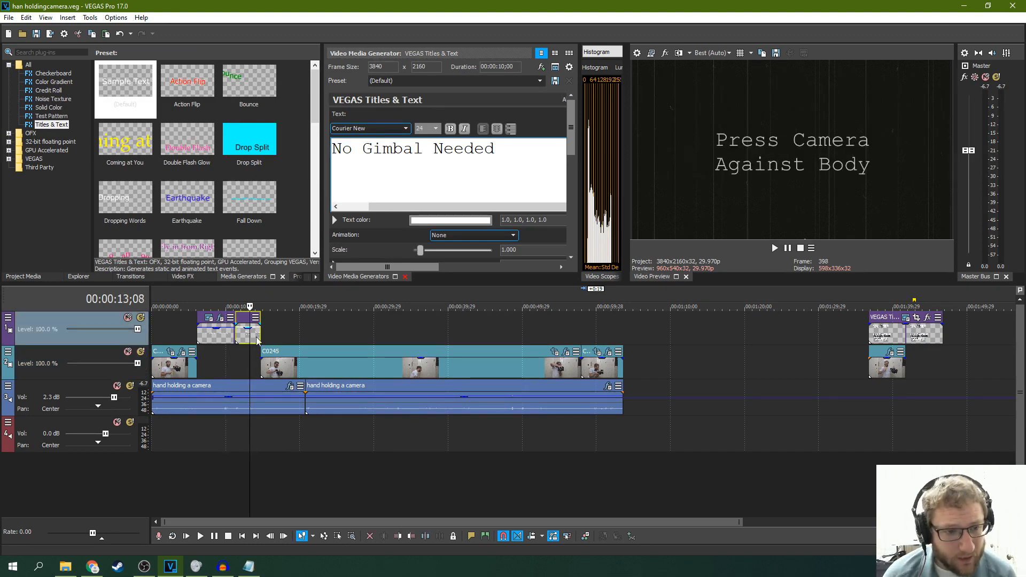
pyautogui.rightClick(257, 340)
pyautogui.click(321, 274)
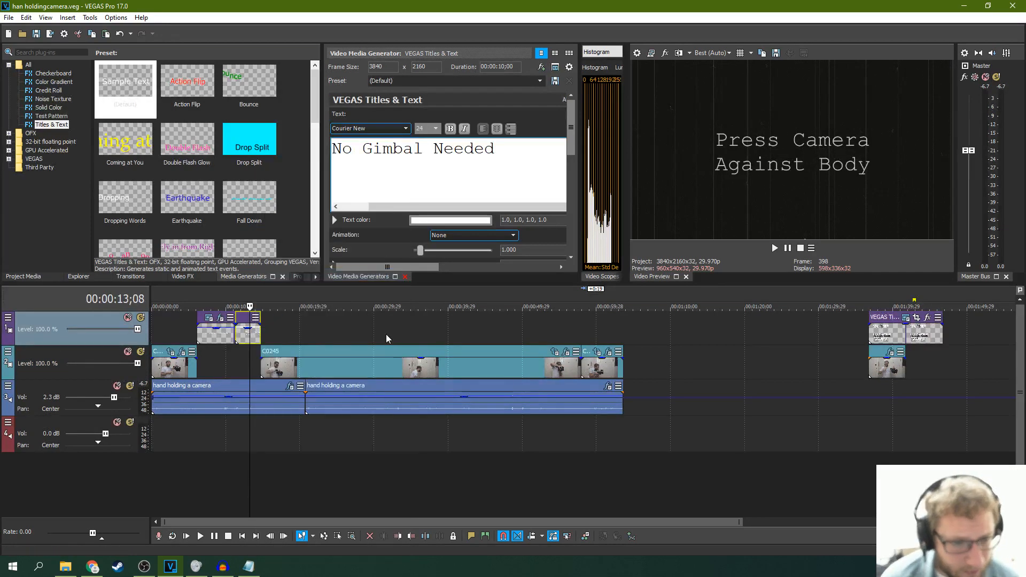
# - Play several passages of the second C0245 clip around the audio cut to find where the next title belongs
pyautogui.click(341, 328)
pyautogui.press('space')
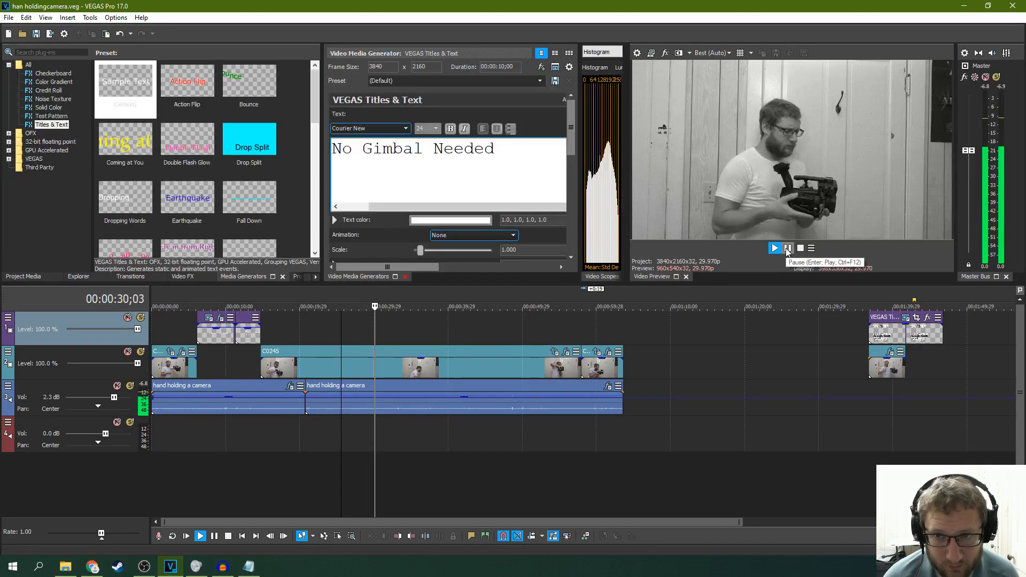
pyautogui.click(788, 248)
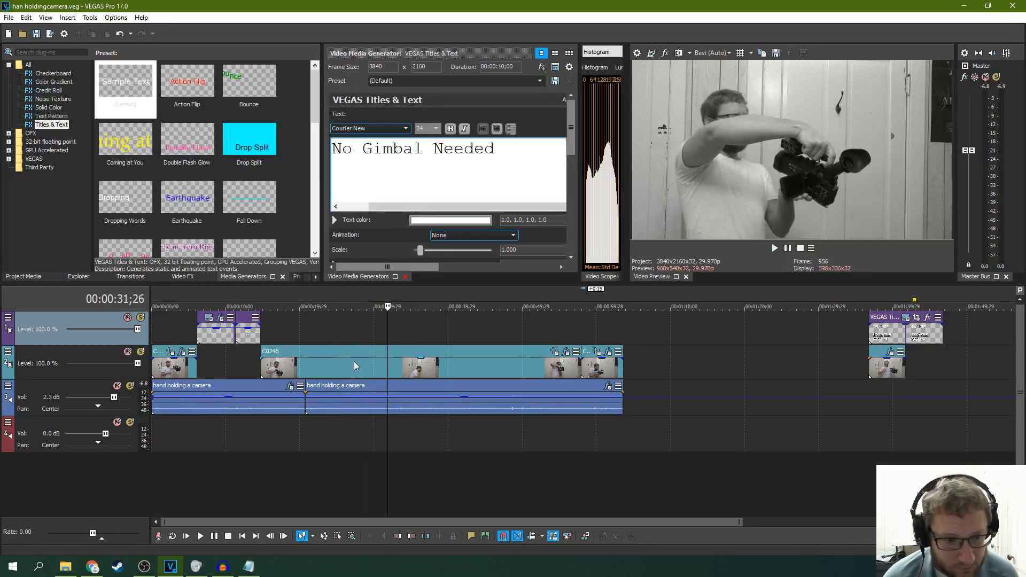
pyautogui.click(301, 329)
pyautogui.press('space')
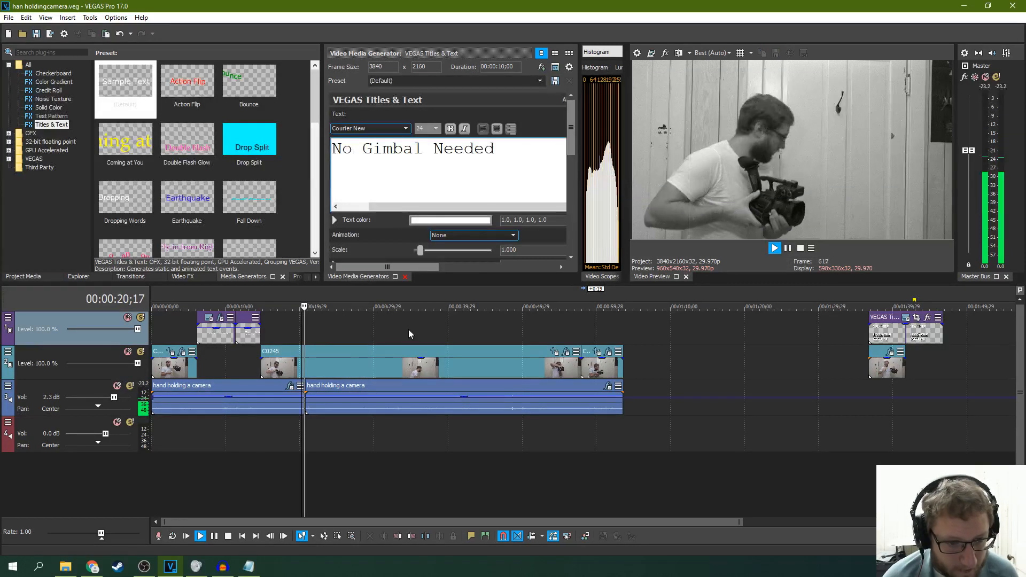
pyautogui.click(787, 248)
pyautogui.click(292, 335)
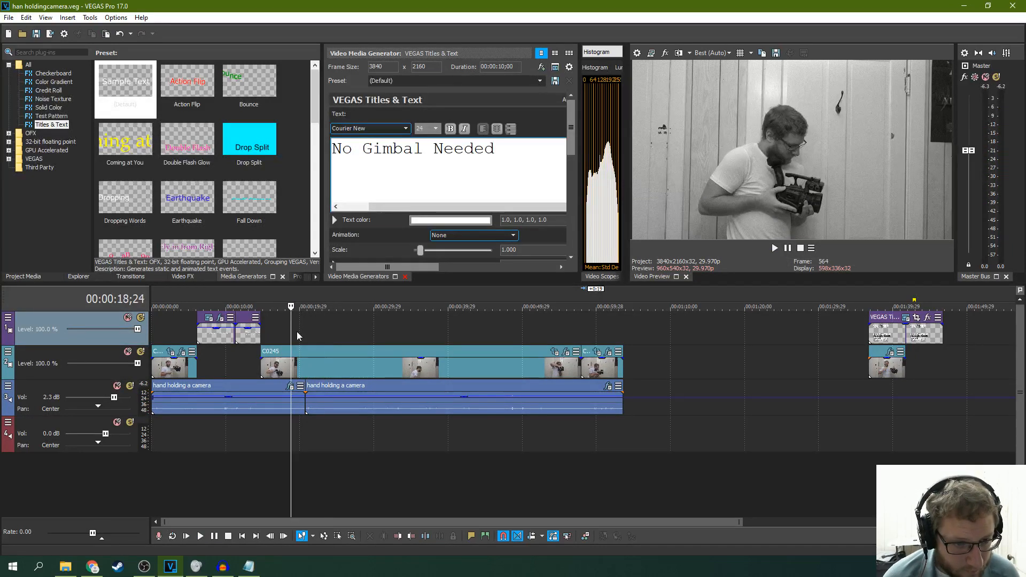
pyautogui.click(299, 334)
pyautogui.press('space')
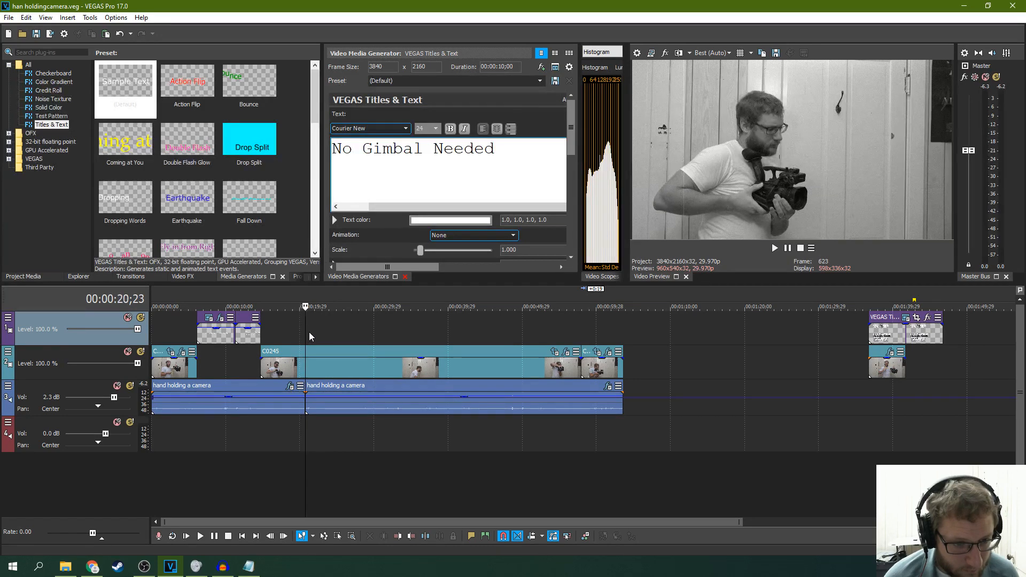
pyautogui.click(788, 248)
pyautogui.click(321, 363)
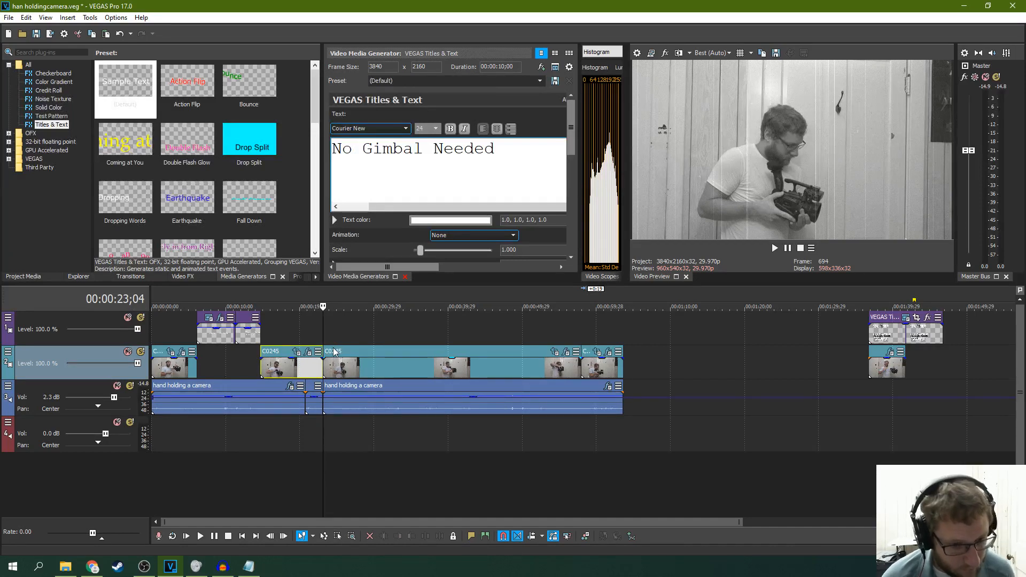
pyautogui.click(333, 352)
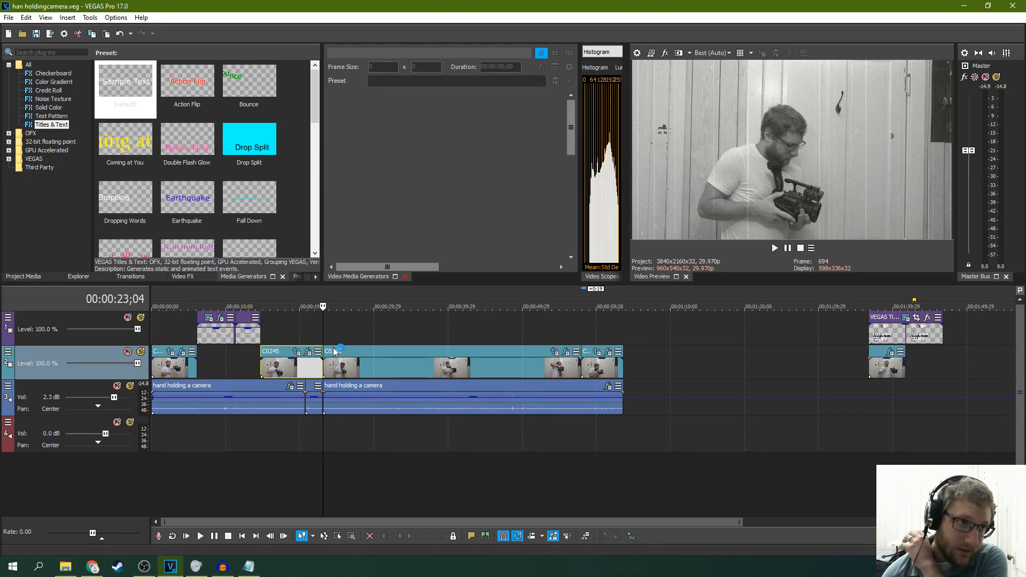
pyautogui.hotkey('ctrl', 'z')
# - Split only the second C0245 clip at 00:00:22;21 and paste the copied title onto the title track there
pyautogui.click(319, 361)
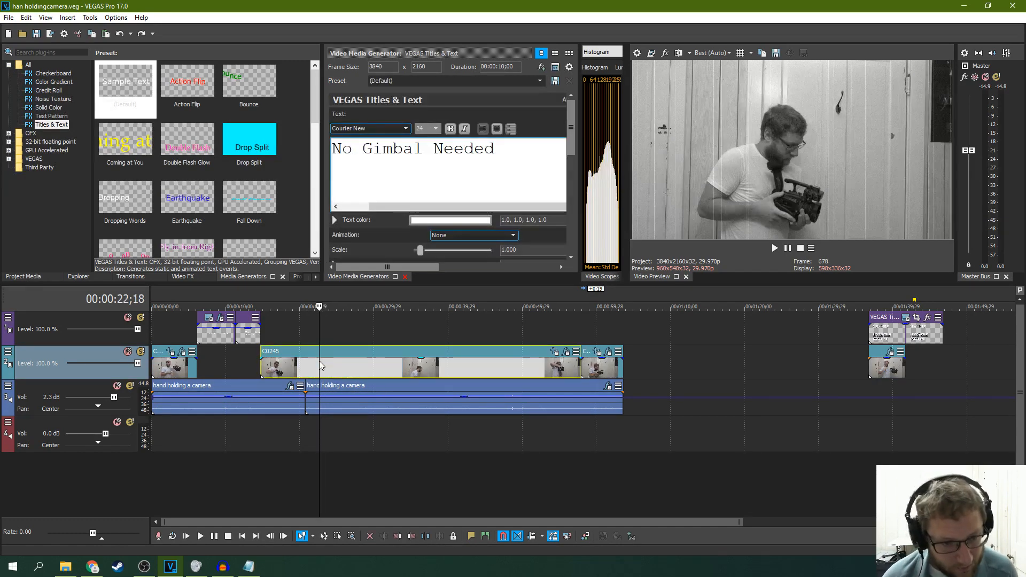
pyautogui.press('s')
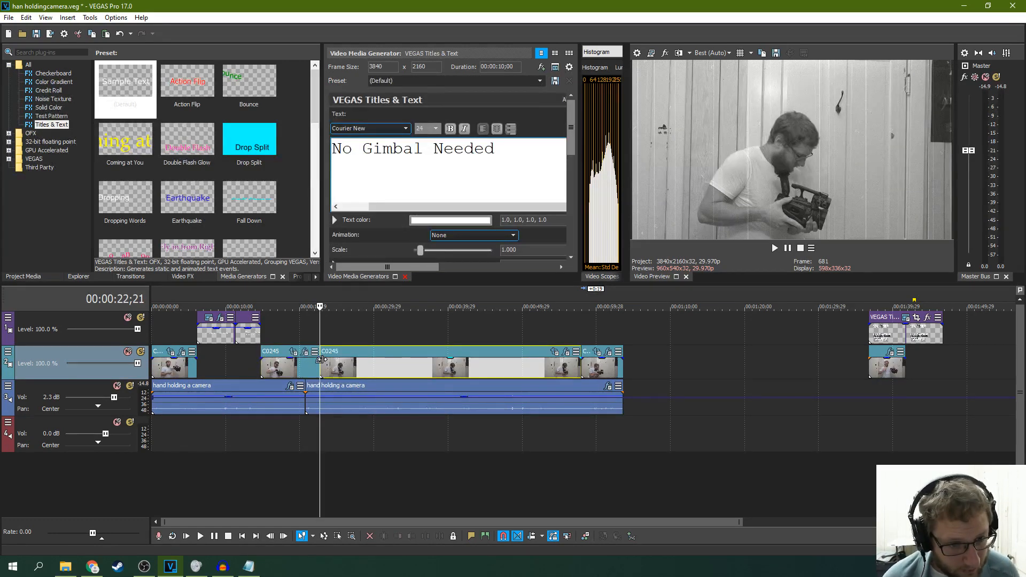
pyautogui.rightClick(331, 333)
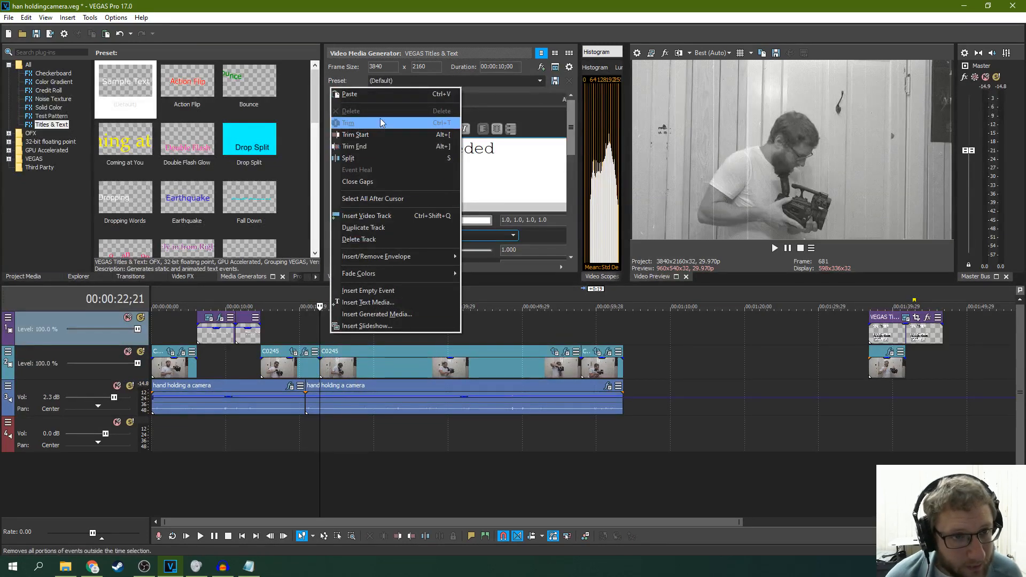
pyautogui.click(369, 100)
pyautogui.click(587, 236)
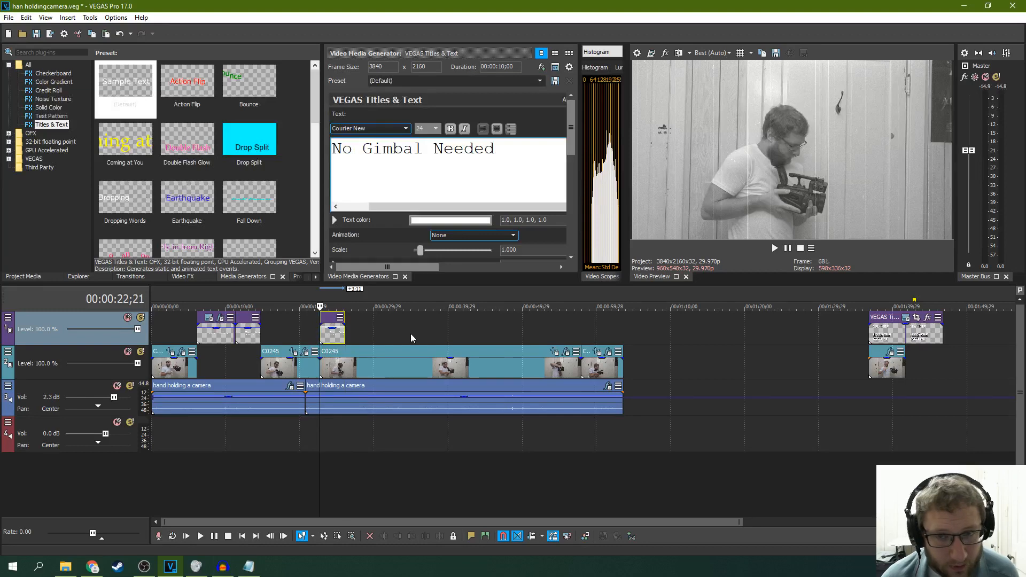
# - Play the start of the pasted title over the footage and view the original title at 00:00:11;24
pyautogui.press('space')
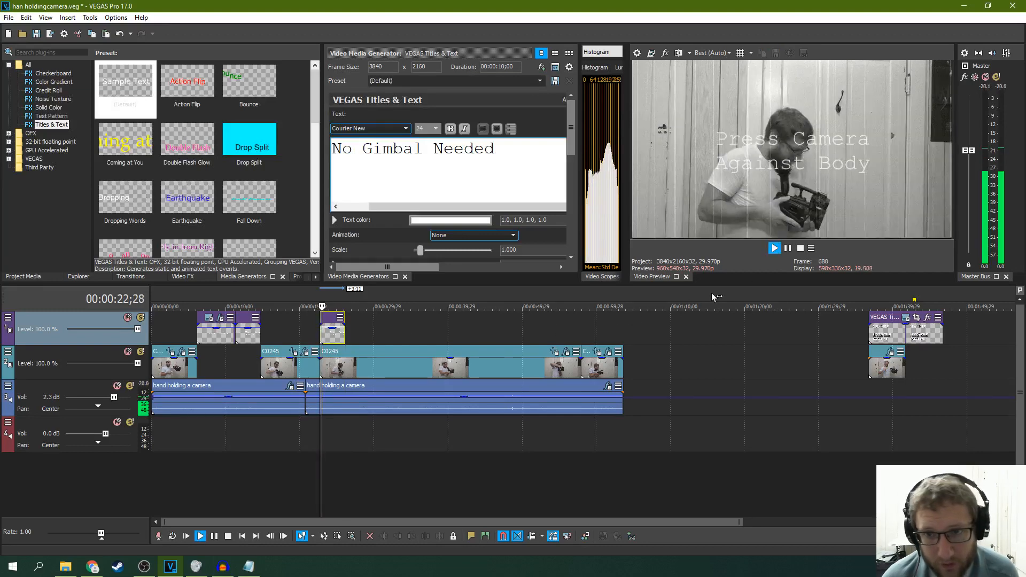
pyautogui.click(787, 249)
pyautogui.click(239, 359)
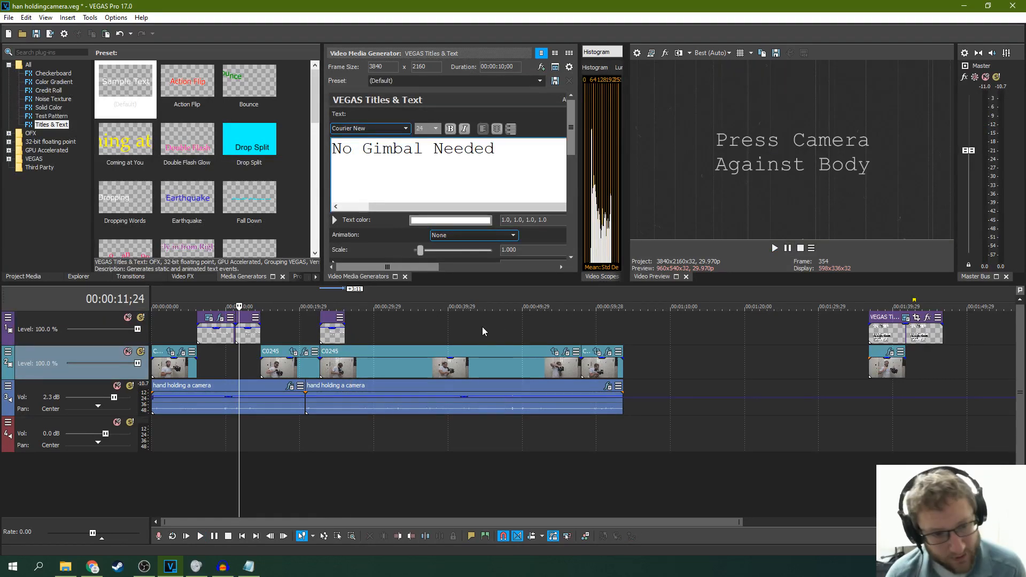
# - Move the C0245 clip under the pasted title to start at the title's end, 00:00:26;02, and trim its end to meet the final clip
pyautogui.click(326, 345)
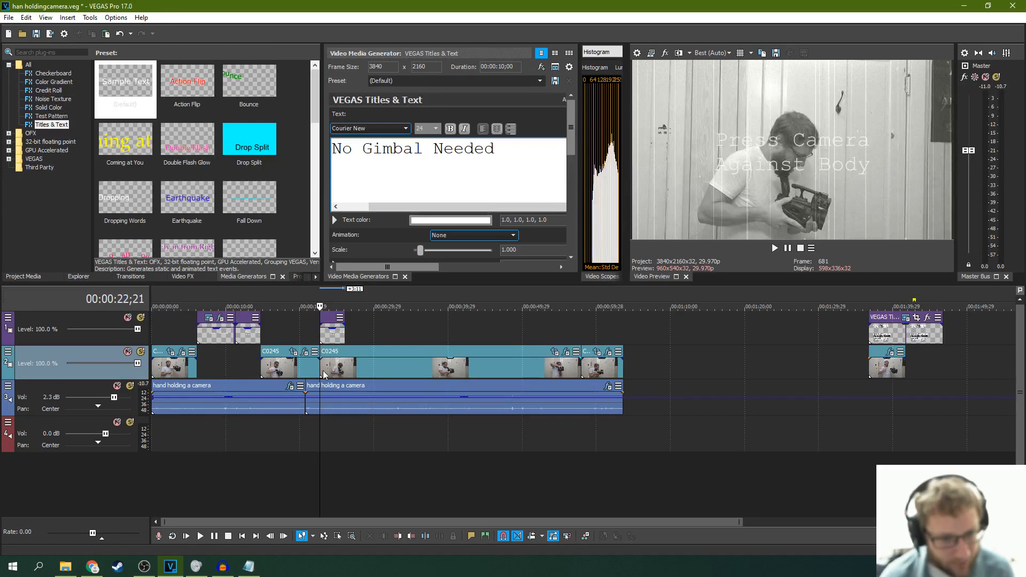
pyautogui.moveTo(351, 351); pyautogui.dragTo(528, 355)
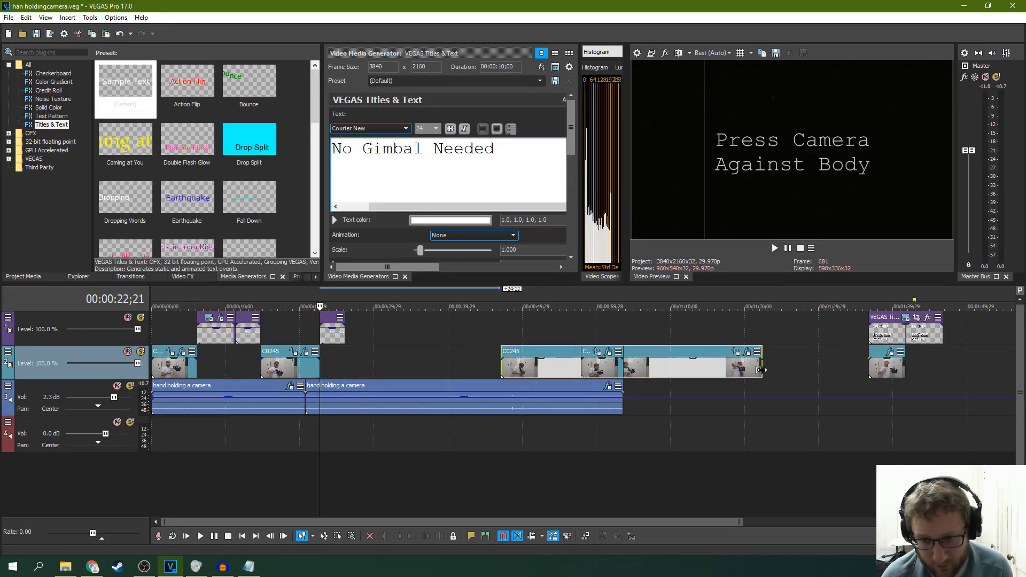
pyautogui.moveTo(761, 370); pyautogui.dragTo(727, 370)
pyautogui.moveTo(538, 351); pyautogui.dragTo(380, 350)
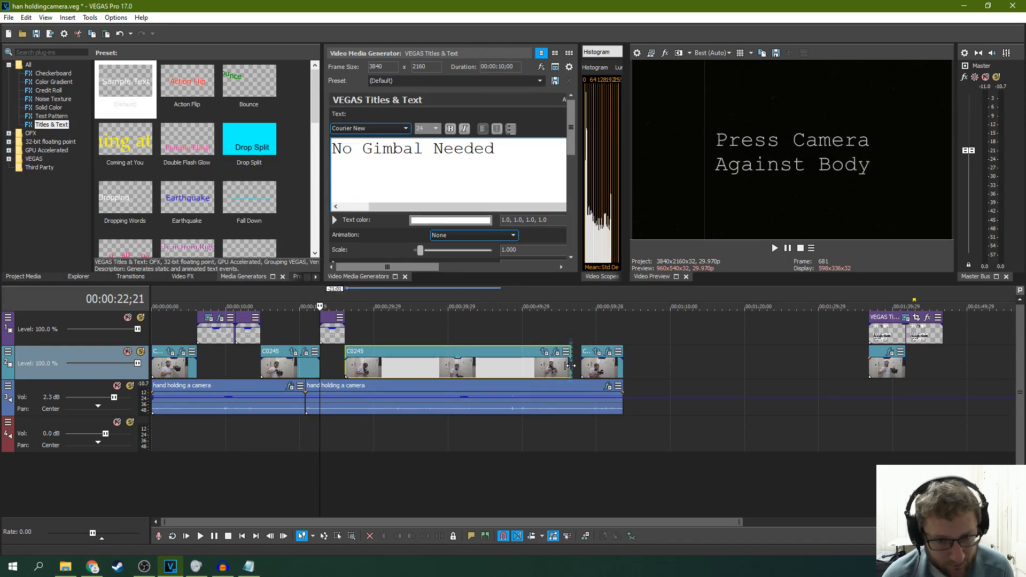
pyautogui.moveTo(571, 366); pyautogui.dragTo(581, 365)
# - Play the end of the pasted title and the moved C0245 clip from 00:00:26;02 to check the timing
pyautogui.click(340, 357)
pyautogui.press('space')
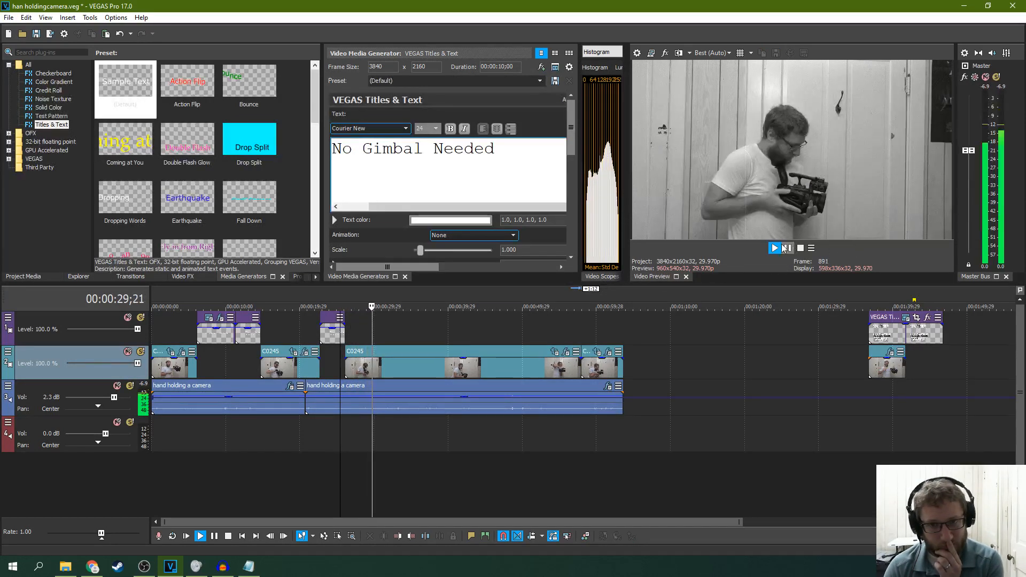
pyautogui.click(786, 248)
pyautogui.click(345, 369)
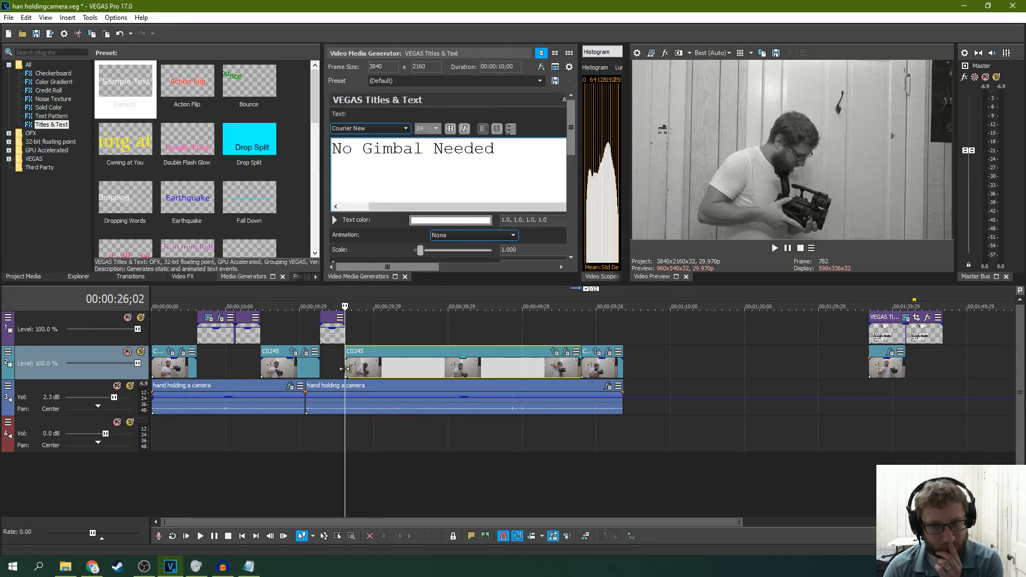
pyautogui.click(776, 250)
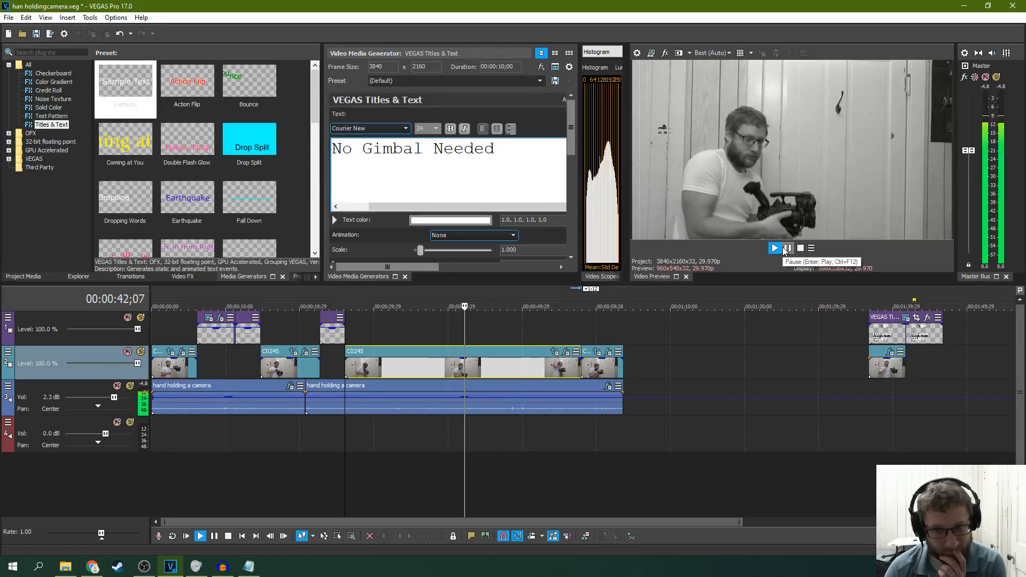
pyautogui.click(787, 248)
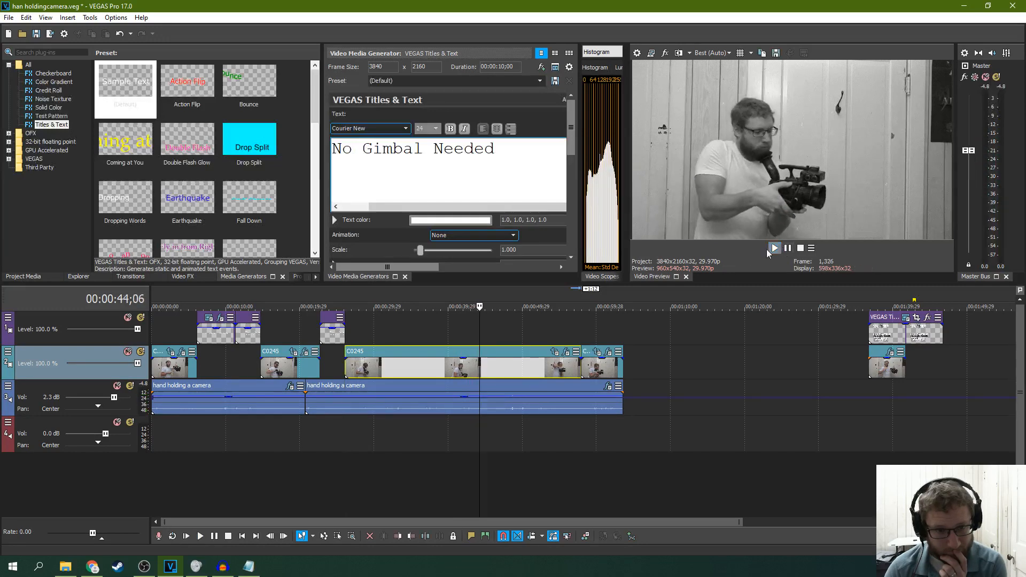
# - Replace the text of the pasted title before 00:00:26;02 with "Lean Against" and "a wall" on two lines
pyautogui.click(336, 340)
pyautogui.scroll(3, 335, 340)
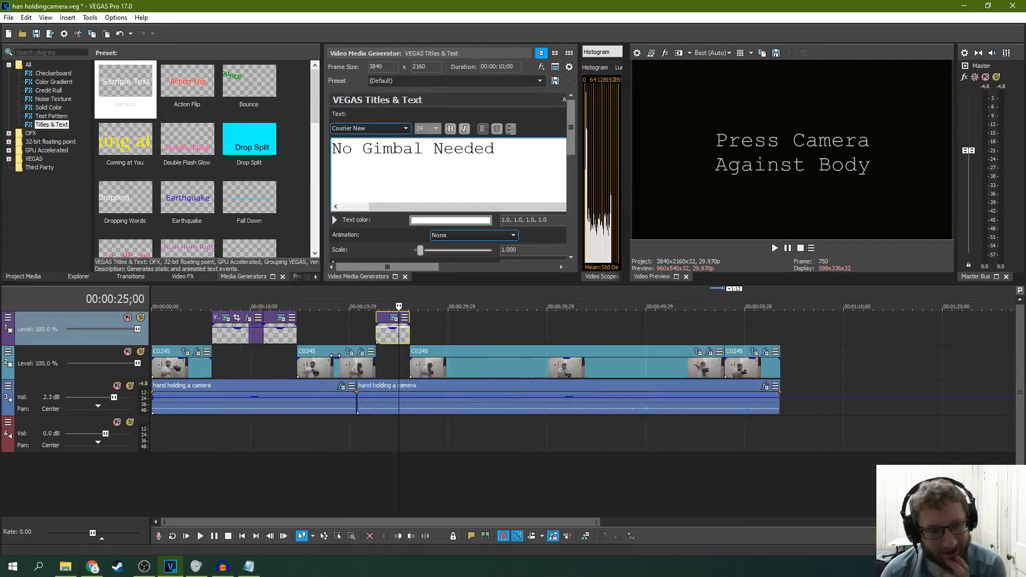
pyautogui.click(503, 336)
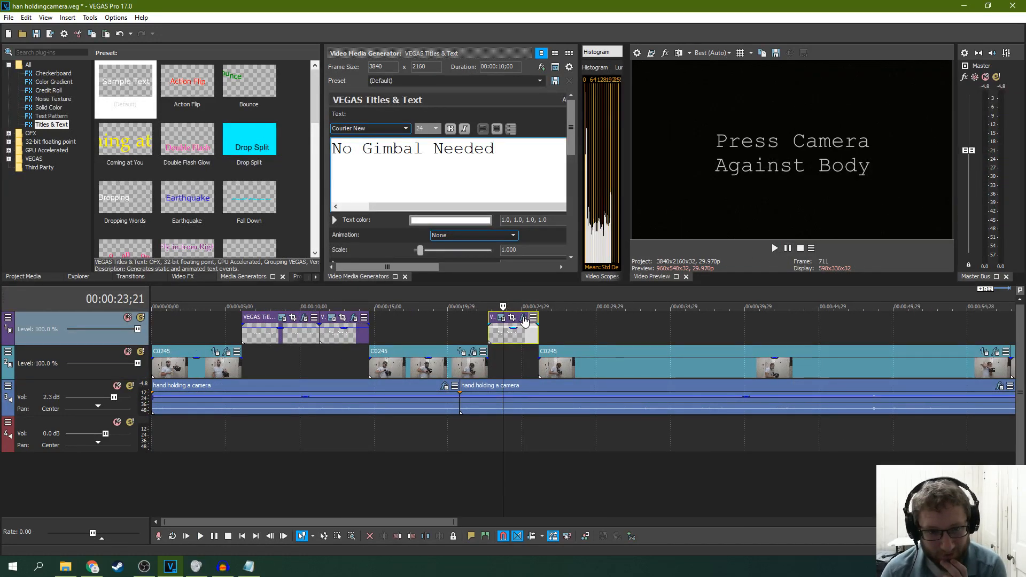
pyautogui.click(501, 319)
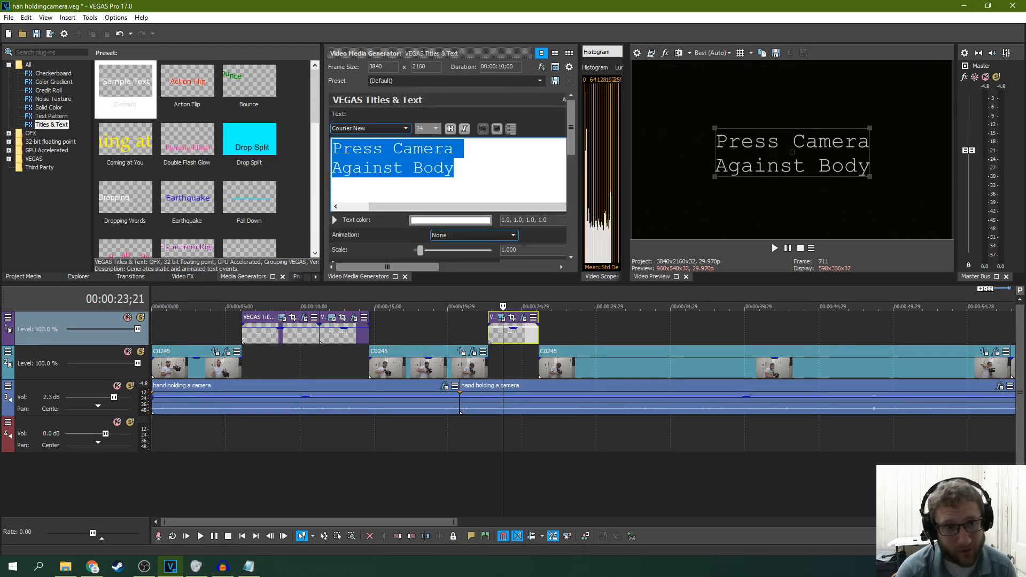
pyautogui.write('Lean Aganst')
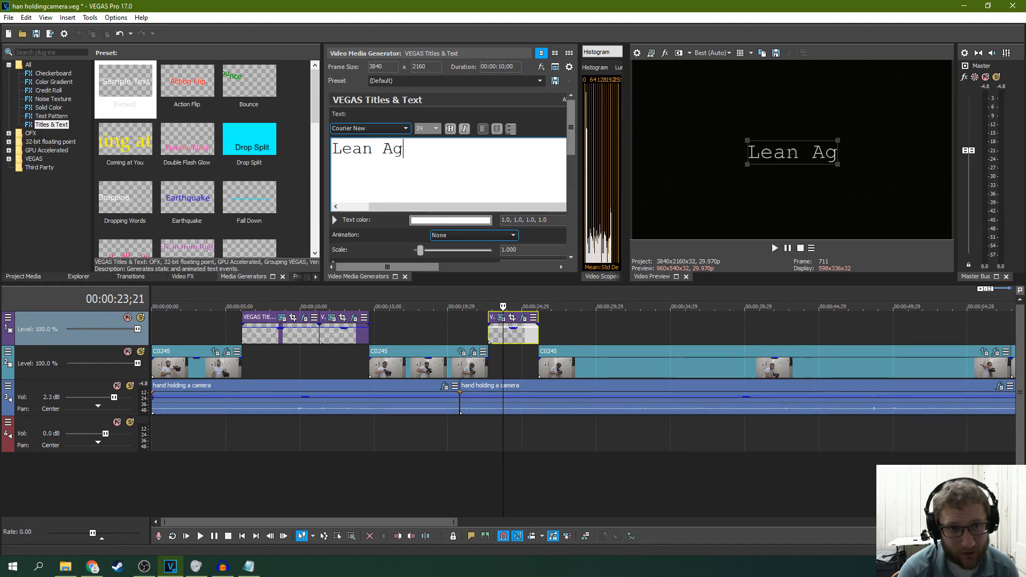
pyautogui.press('BackSpace')
pyautogui.press('BackSpace')
pyautogui.press('BackSpace')
pyautogui.press('BackSpace')
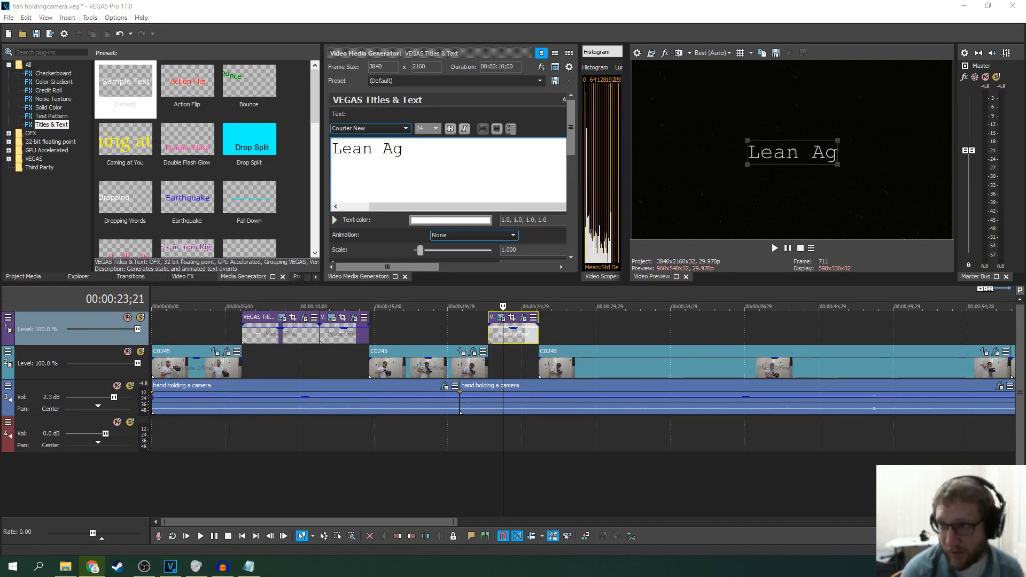
pyautogui.click(432, 150)
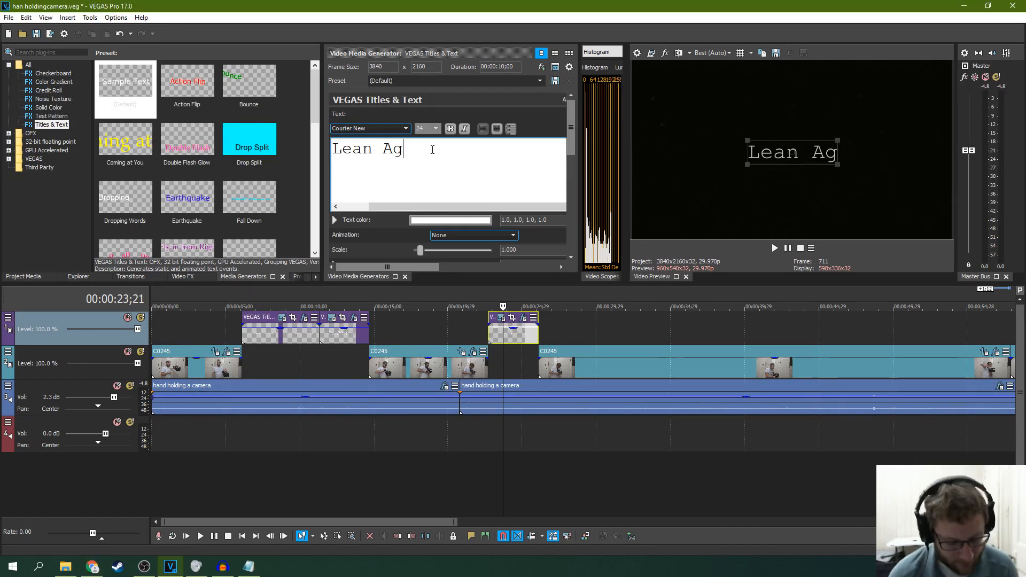
pyautogui.write('ainst a')
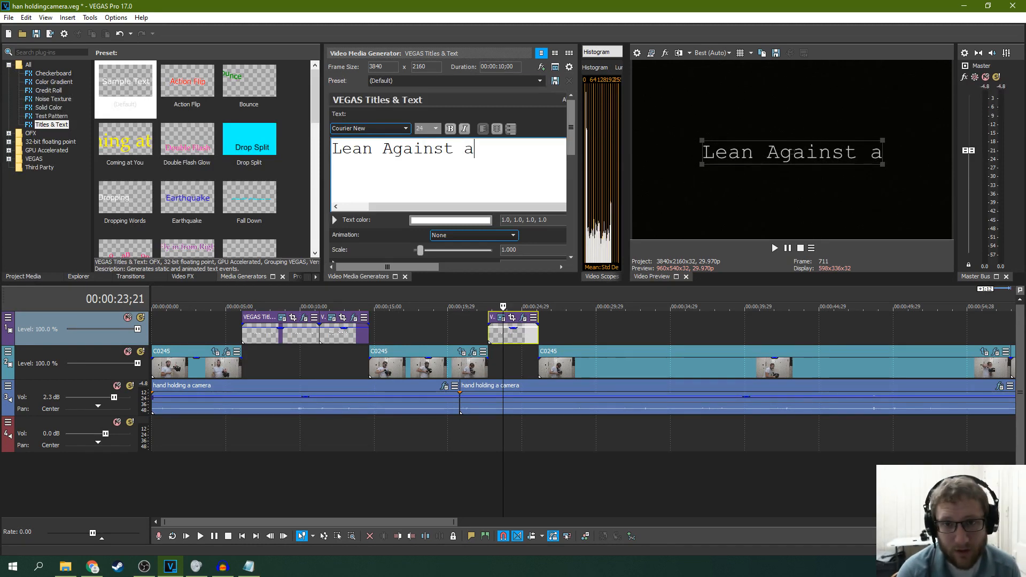
pyautogui.press('BackSpace')
pyautogui.press('BackSpace')
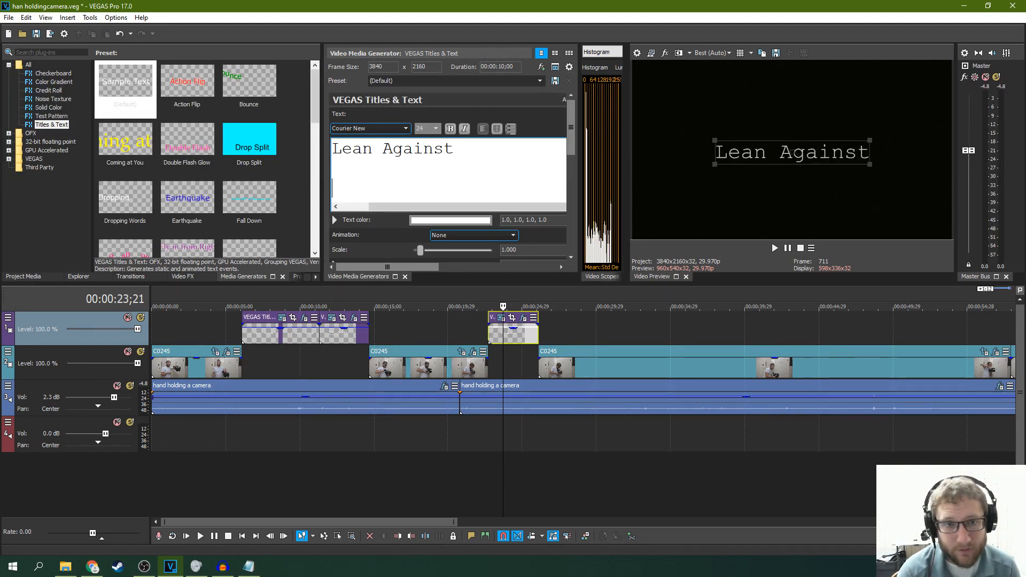
pyautogui.press('Return')
pyautogui.write('a wall')
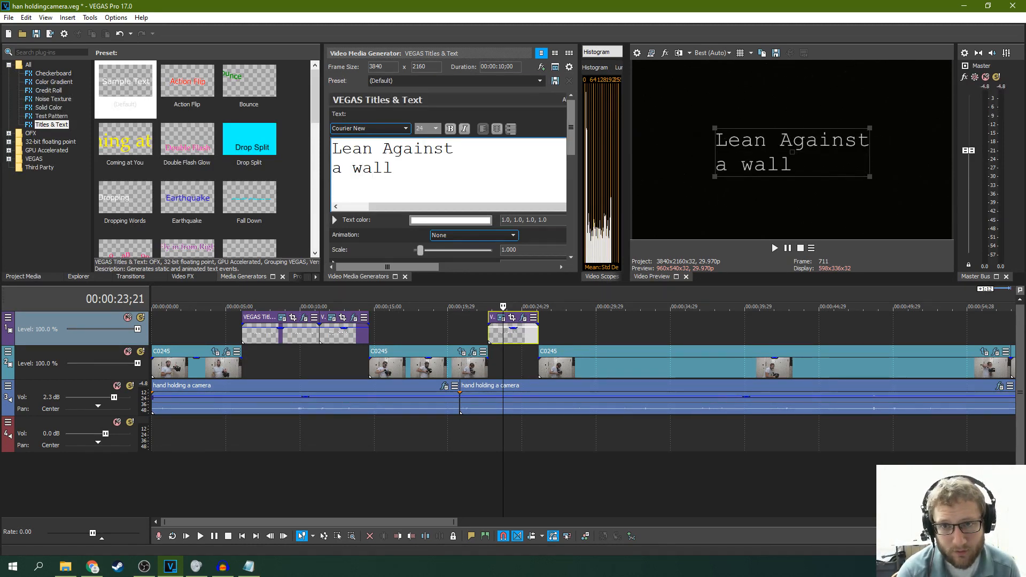
# - Center both lines of the "Lean Against a wall" title and copy the title event
pyautogui.hotkey('ctrl', 'a')
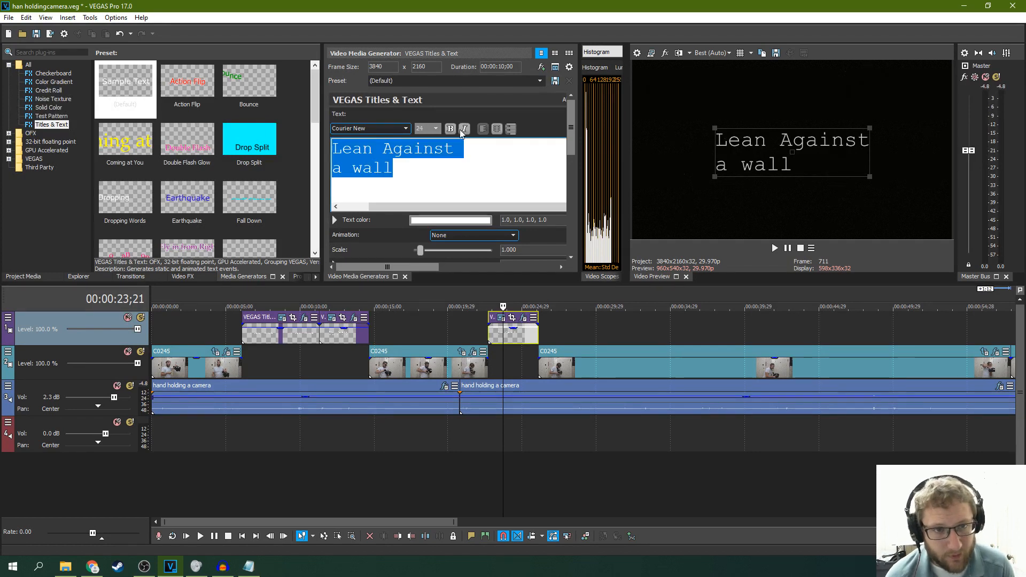
pyautogui.click(497, 129)
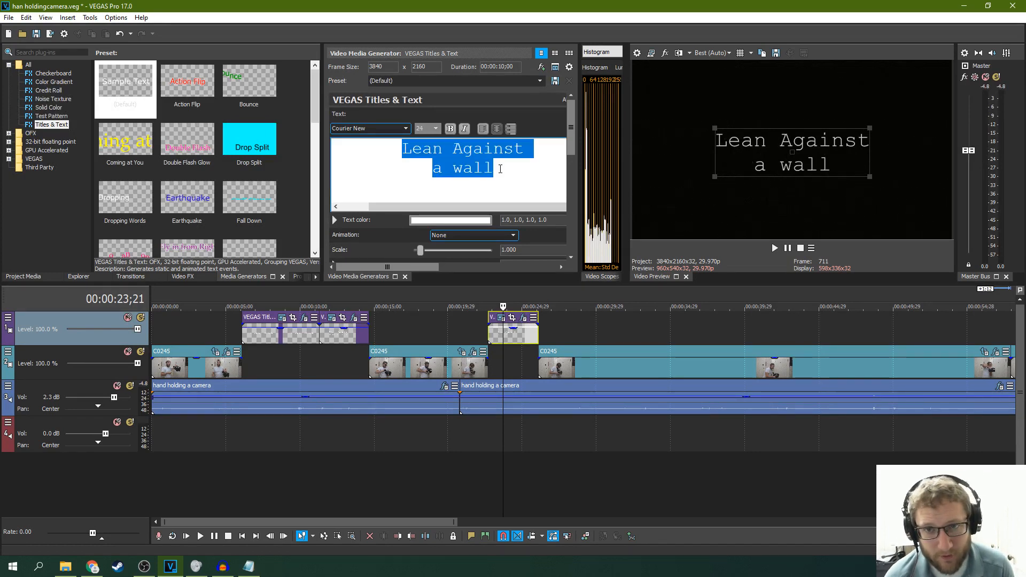
pyautogui.click(530, 155)
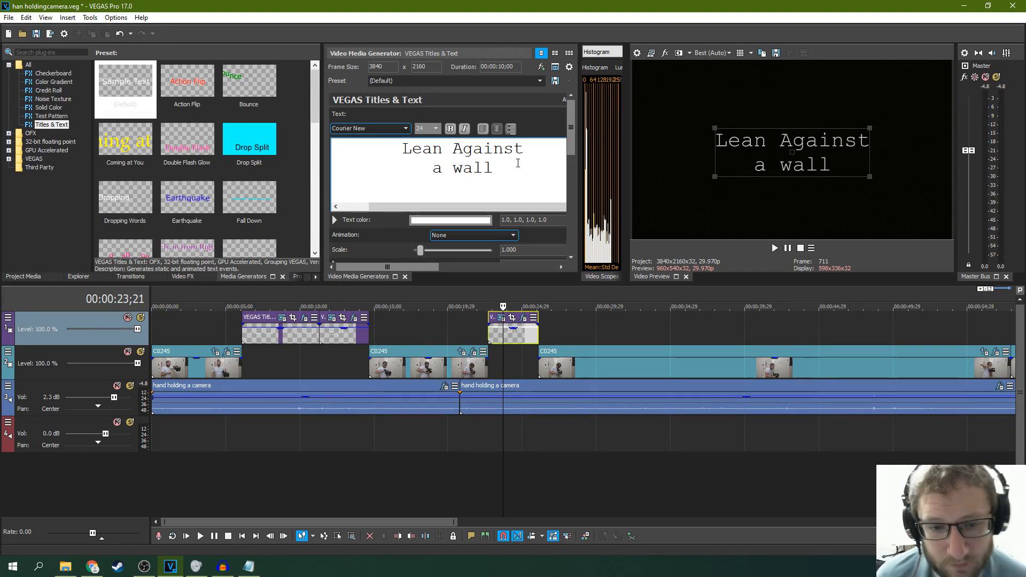
pyautogui.rightClick(509, 343)
pyautogui.click(535, 276)
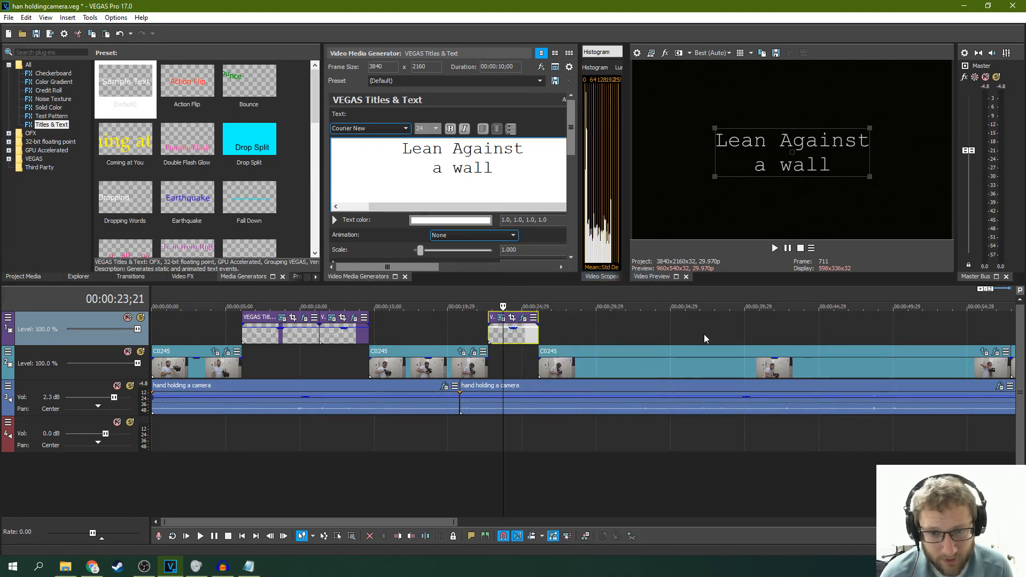
# - Play passages of the long C0245 clip after the "Lean Against a wall" title to find where the next title belongs
pyautogui.click(705, 338)
pyautogui.click(675, 334)
pyautogui.click(775, 248)
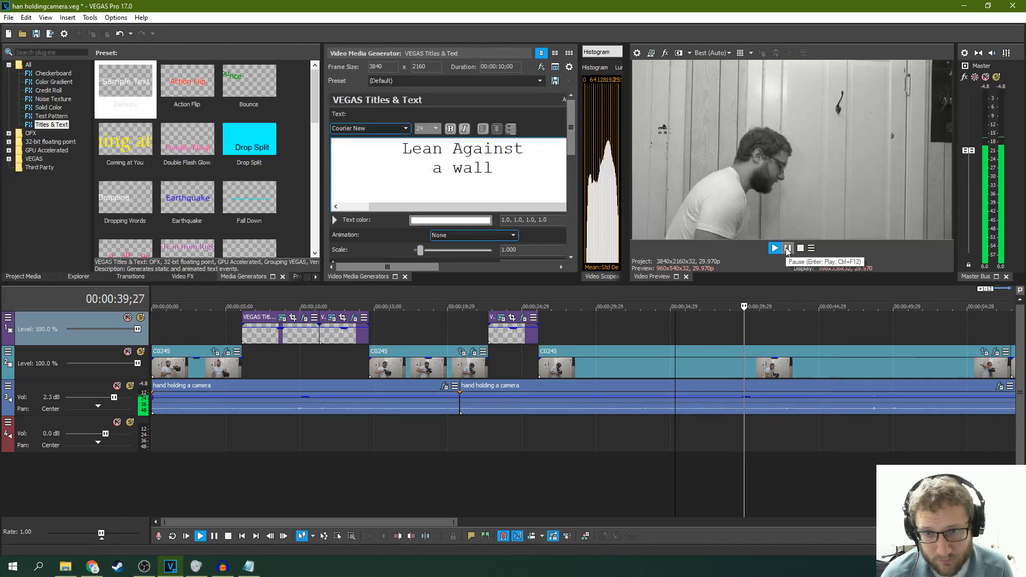
pyautogui.click(787, 248)
pyautogui.click(775, 248)
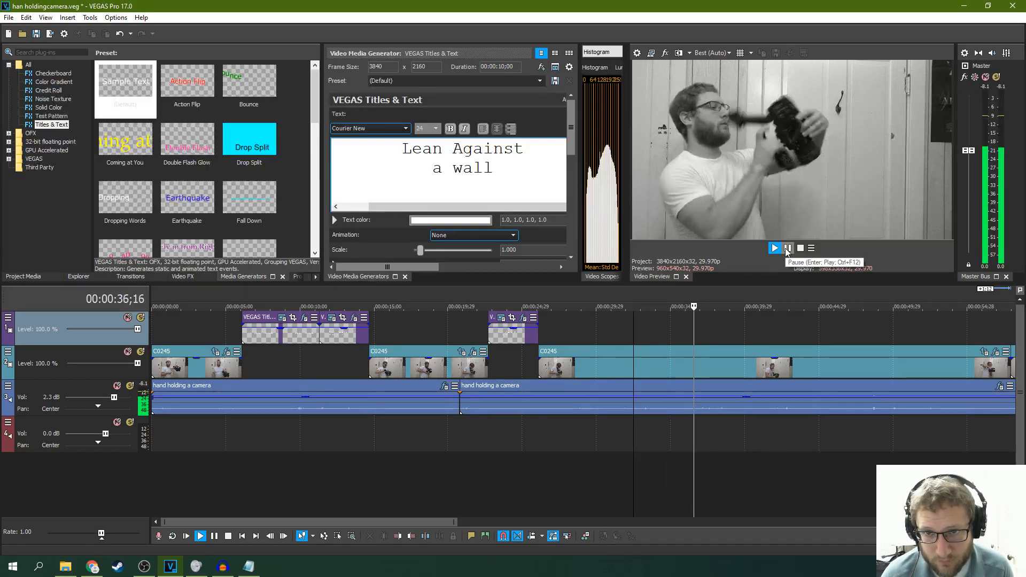
pyautogui.click(787, 249)
# - Split the video and audio at 00:00:36;23 and paste the title on the title track there as a new copy of the source media
pyautogui.click(697, 316)
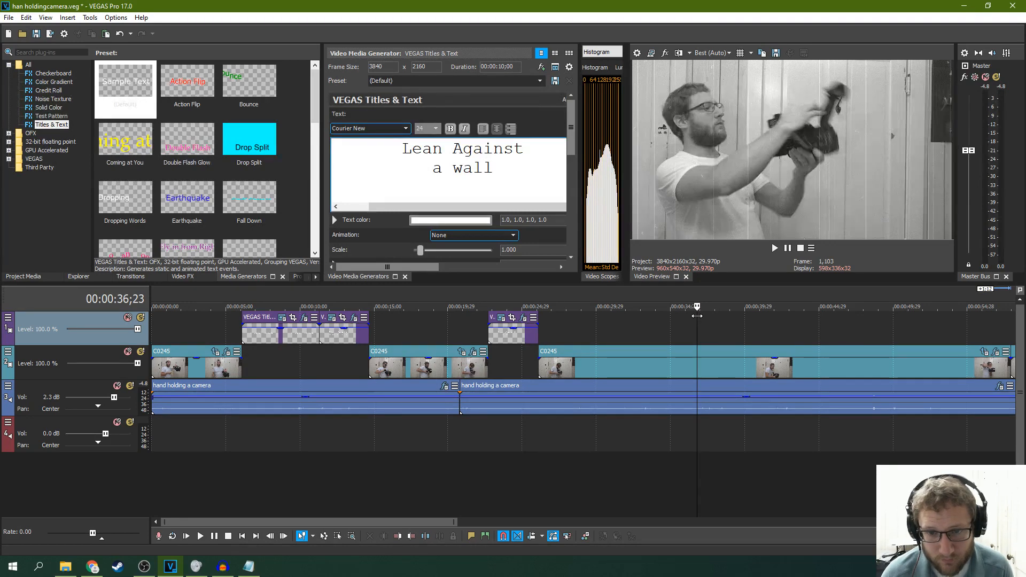
pyautogui.press('s')
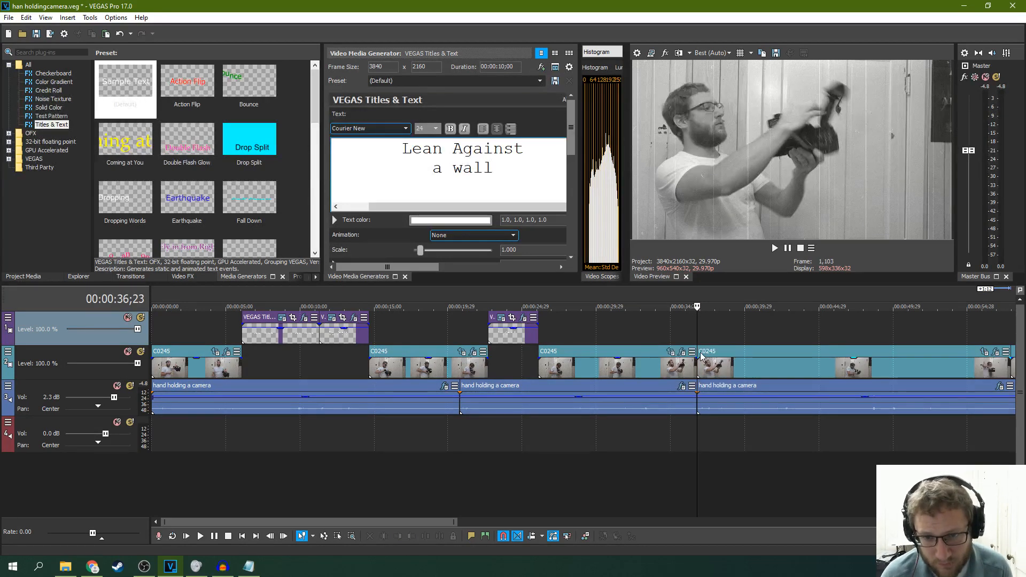
pyautogui.rightClick(705, 331)
pyautogui.click(727, 96)
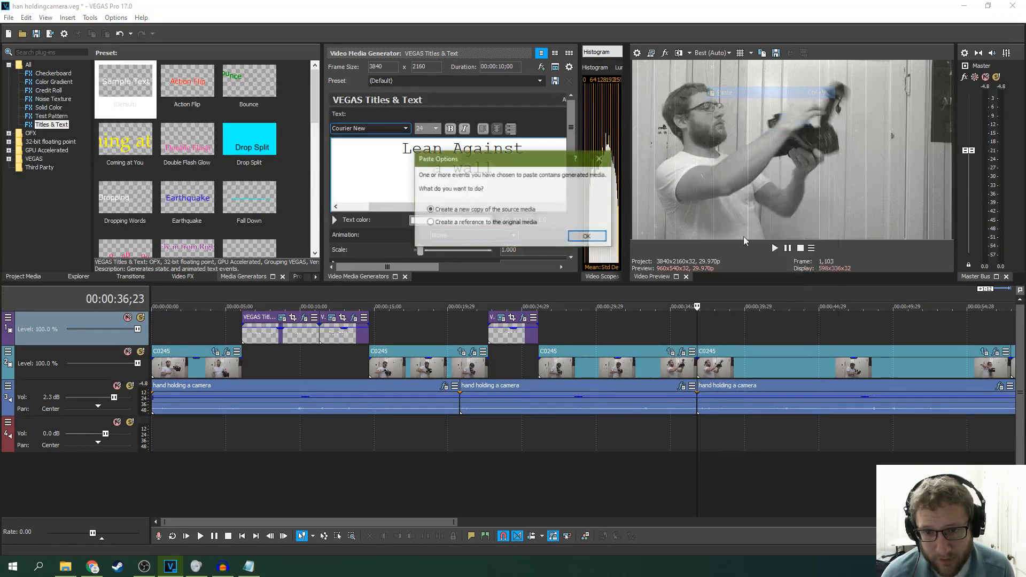
pyautogui.click(587, 236)
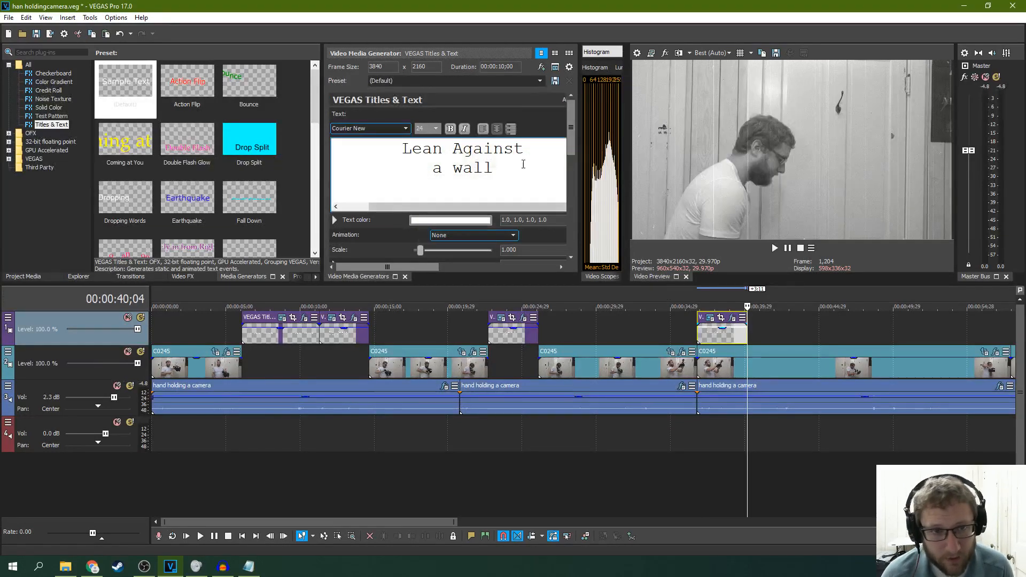
# - Change the newly pasted title's text to "Pretend Camera" and "is Heavy" on two lines
pyautogui.click(357, 140)
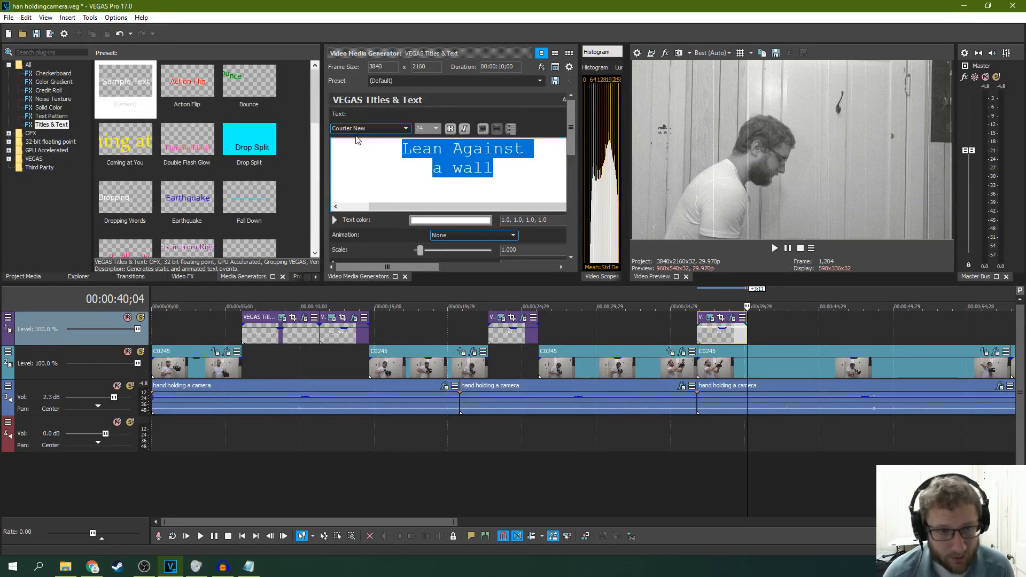
pyautogui.click(732, 319)
pyautogui.write('P')
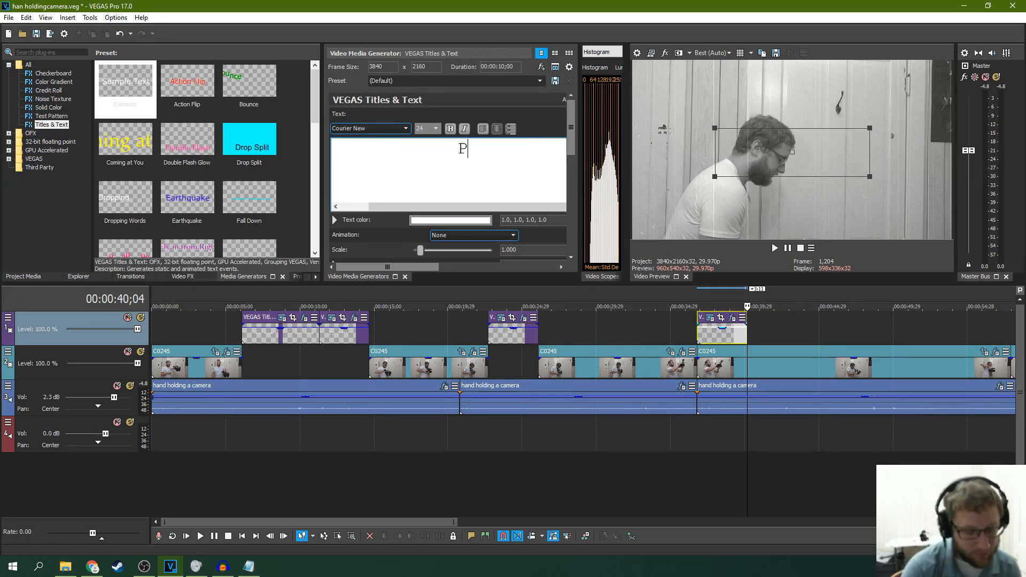
pyautogui.write('retend')
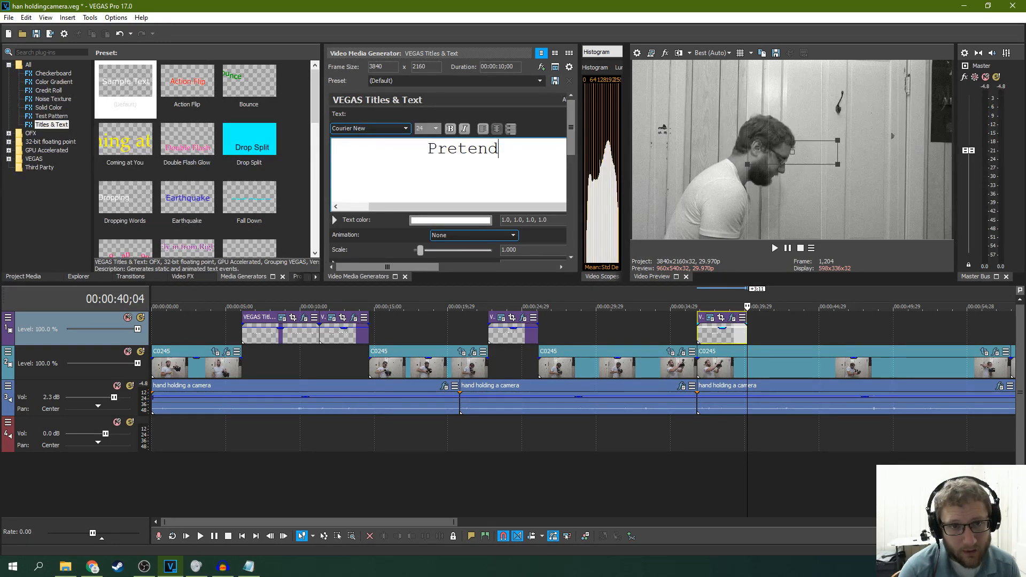
pyautogui.write(' Camer')
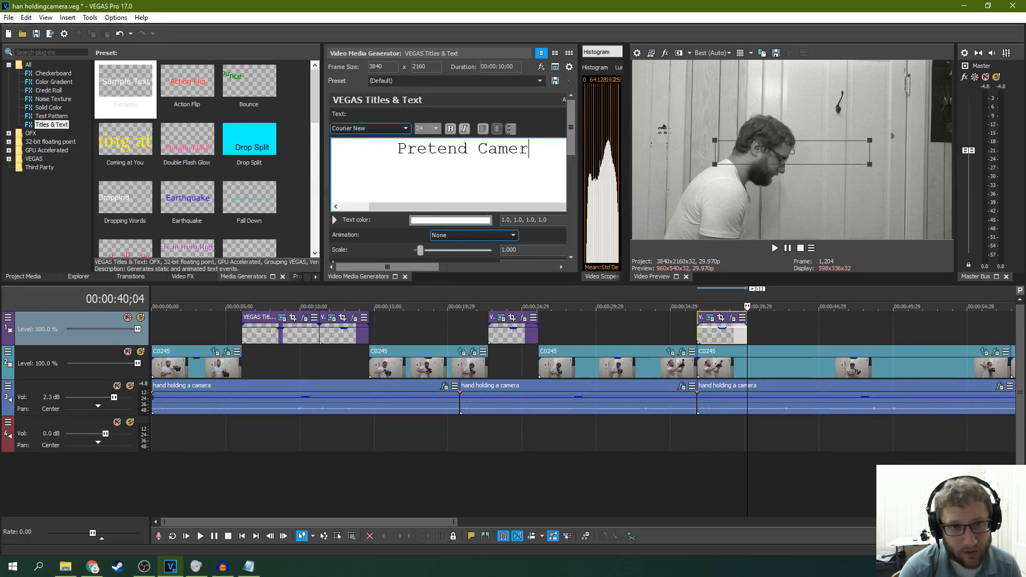
pyautogui.write('a')
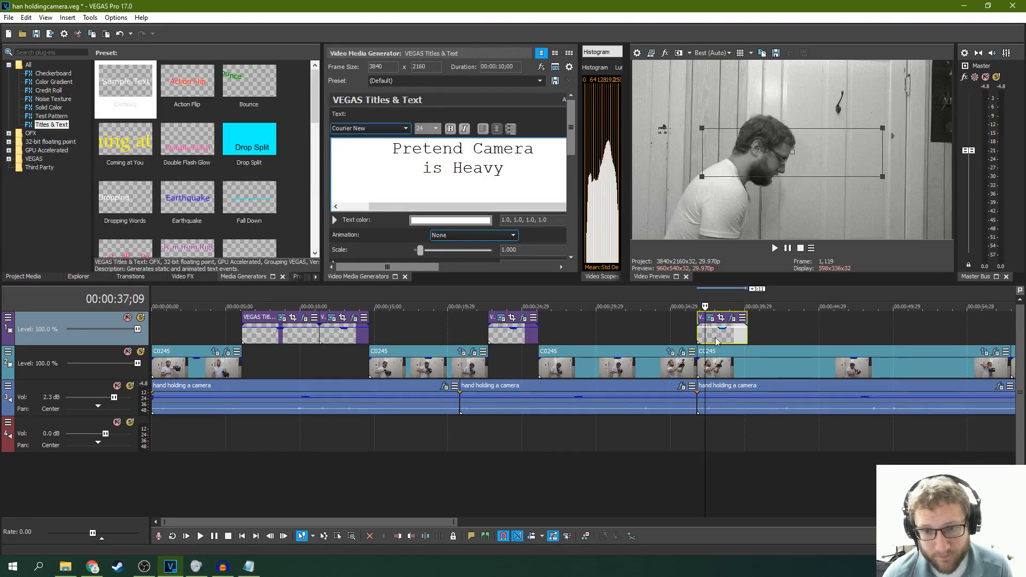
# - Move the C0245 clip after the split to start at the end of the "Pretend Camera is Heavy" title and play through to the last clip
pyautogui.moveTo(697, 363); pyautogui.dragTo(754, 357)
pyautogui.click(742, 367)
pyautogui.click(766, 360)
pyautogui.click(730, 353)
pyautogui.press('space')
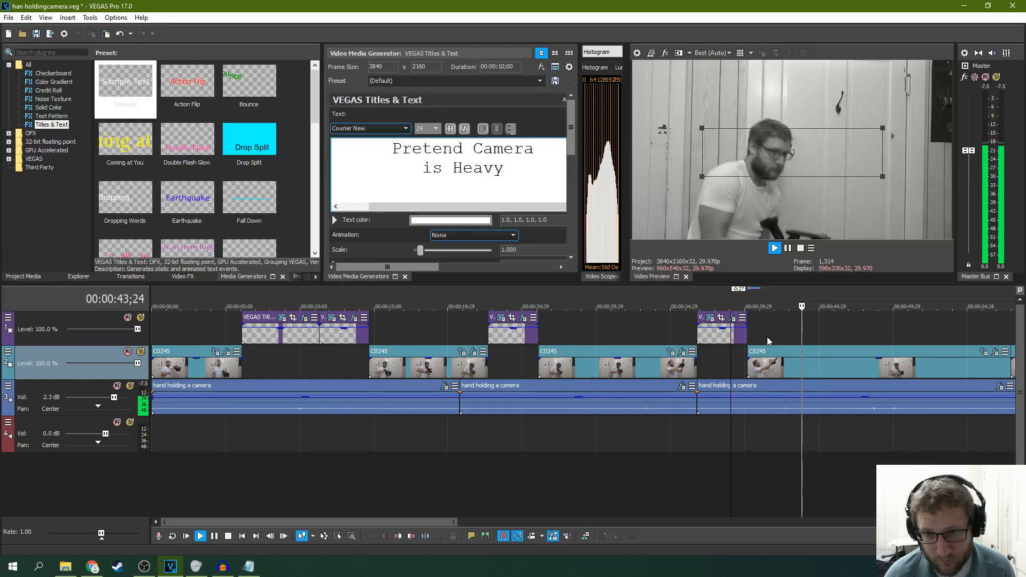
pyautogui.scroll(-4, 800, 332)
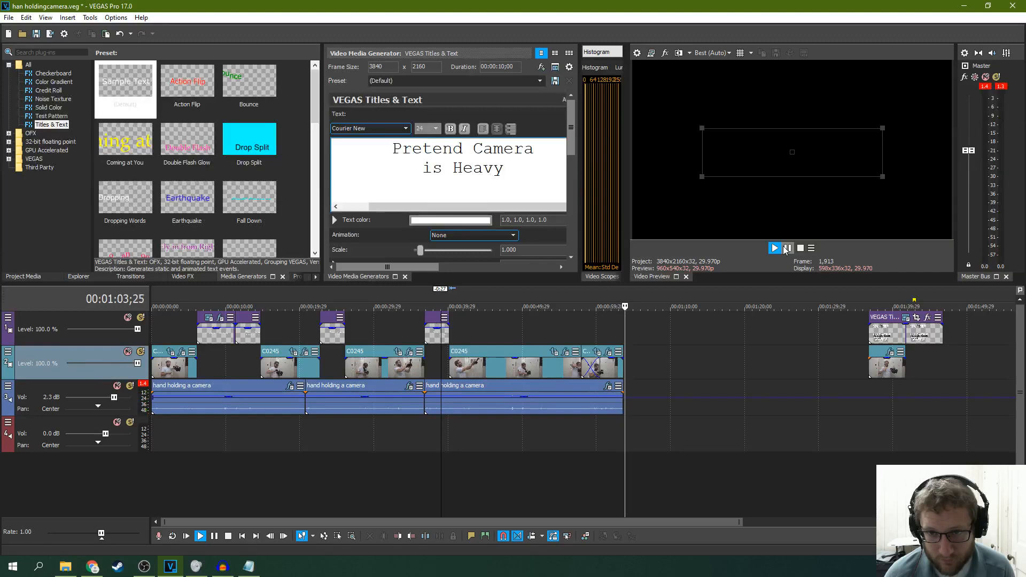
pyautogui.click(786, 249)
# - Trim the end of the long C0245 clip to reduce its overlap with the final clip near 00:00:58 and play the join
pyautogui.click(593, 365)
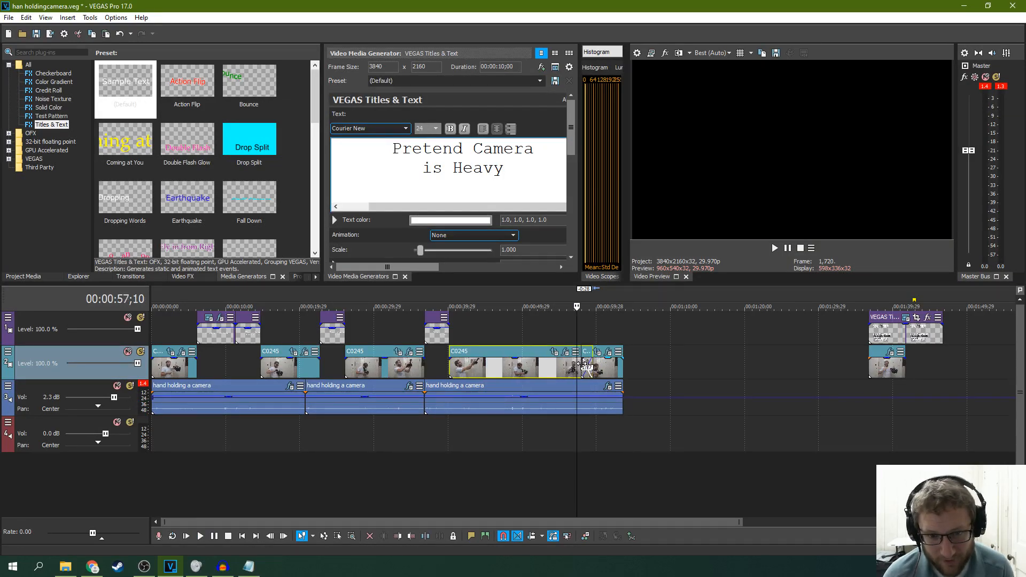
pyautogui.click(586, 366)
pyautogui.press('space')
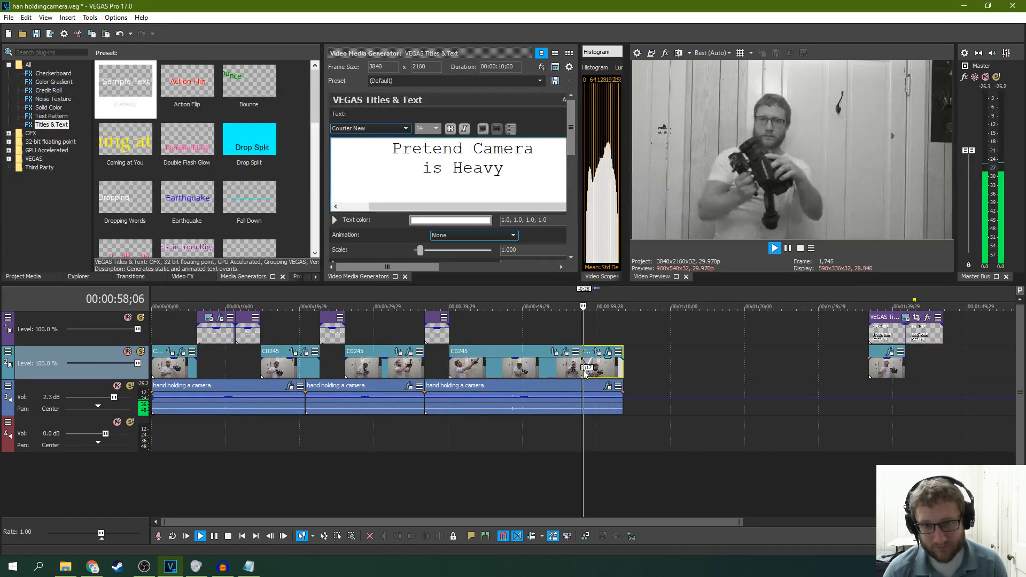
# - Finish reviewing the last C0245 clip and enlarge the luminance histogram in the video scopes
pyautogui.click(788, 249)
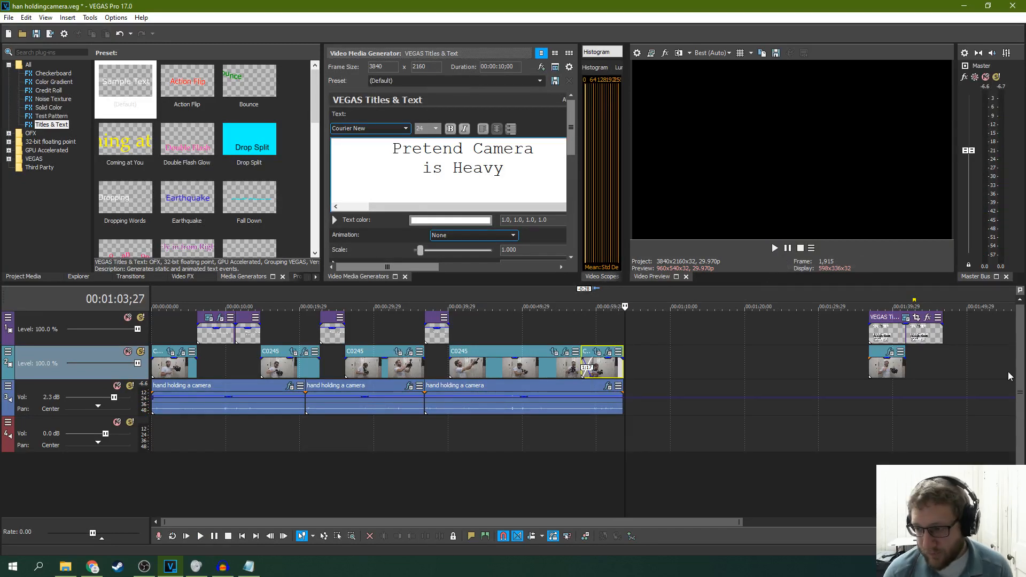
pyautogui.hotkey('alt', 'Tab')
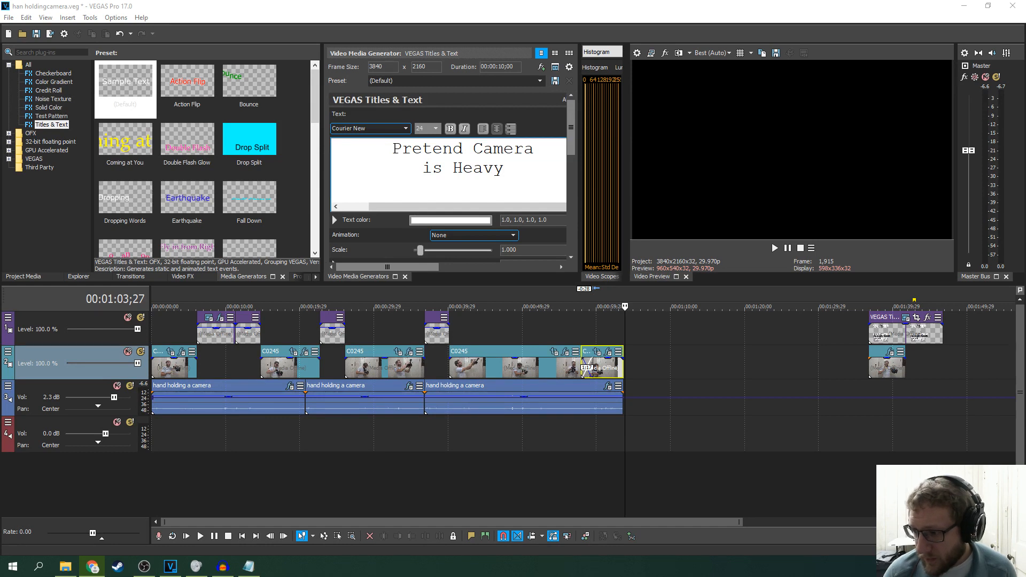
pyautogui.click(577, 318)
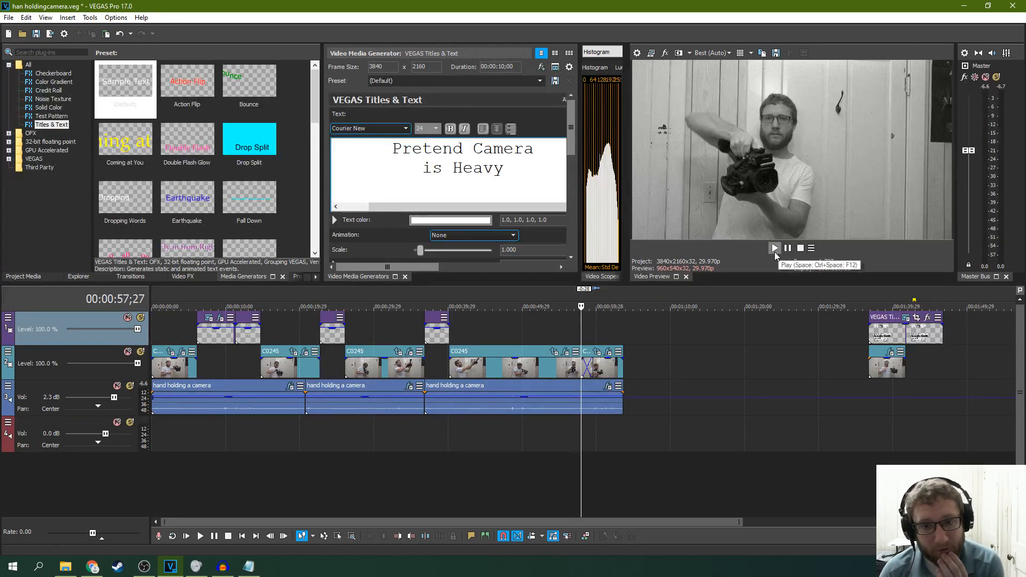
pyautogui.click(482, 337)
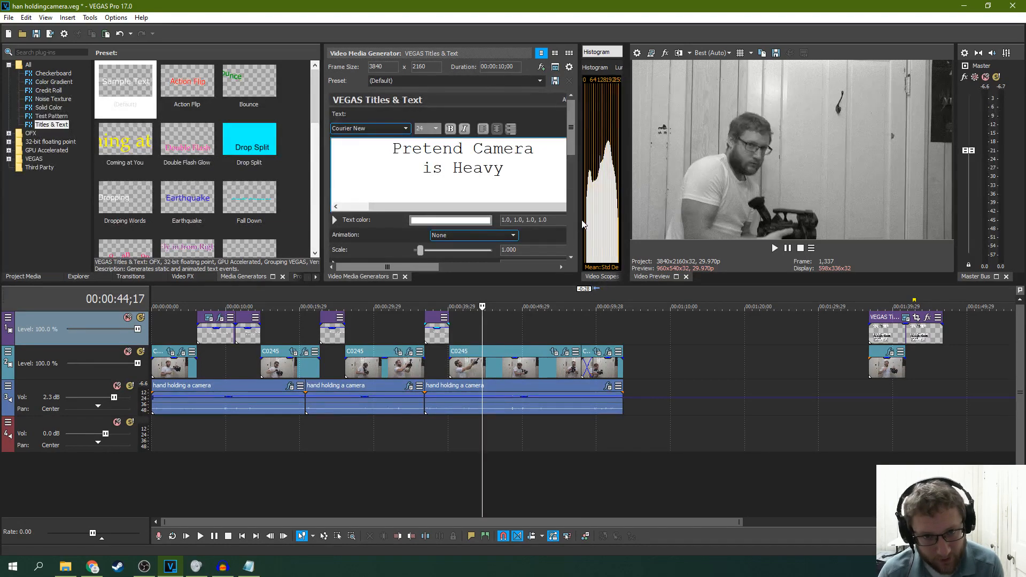
pyautogui.moveTo(572, 220); pyautogui.dragTo(351, 250)
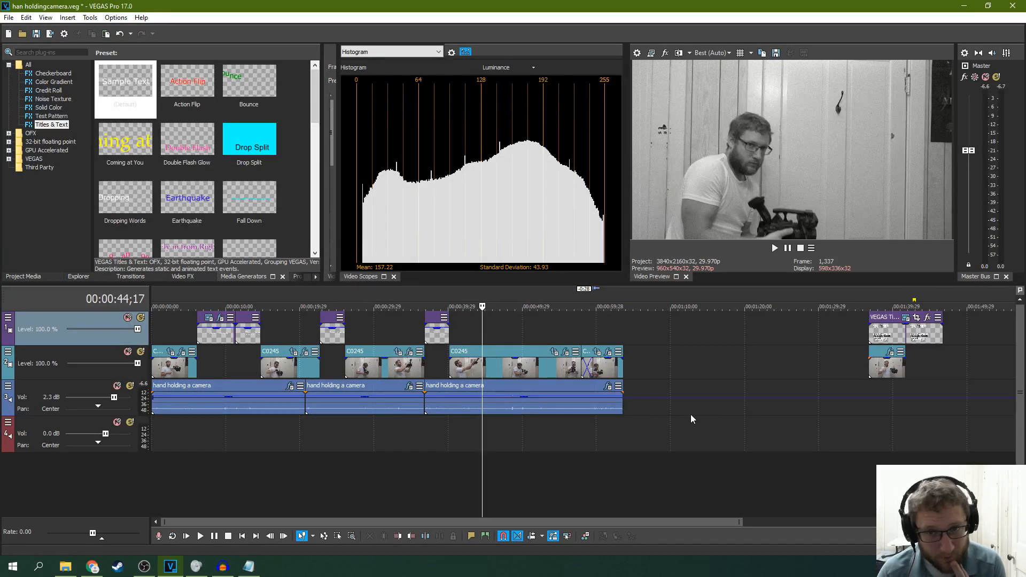
pyautogui.click(623, 372)
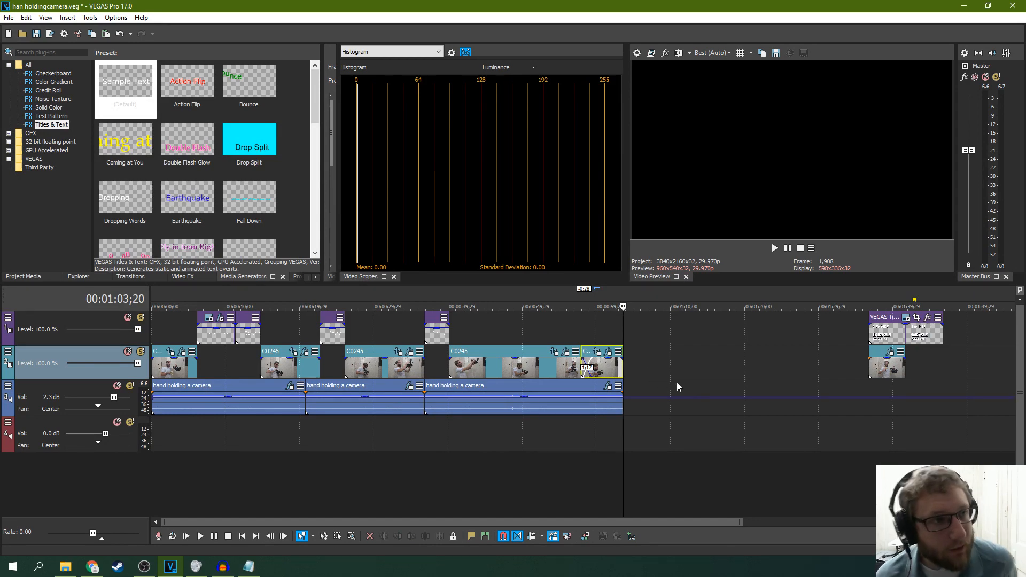
# - Save the project with the edited title cards and trimmed clips
pyautogui.click(9, 17)
pyautogui.click(24, 62)
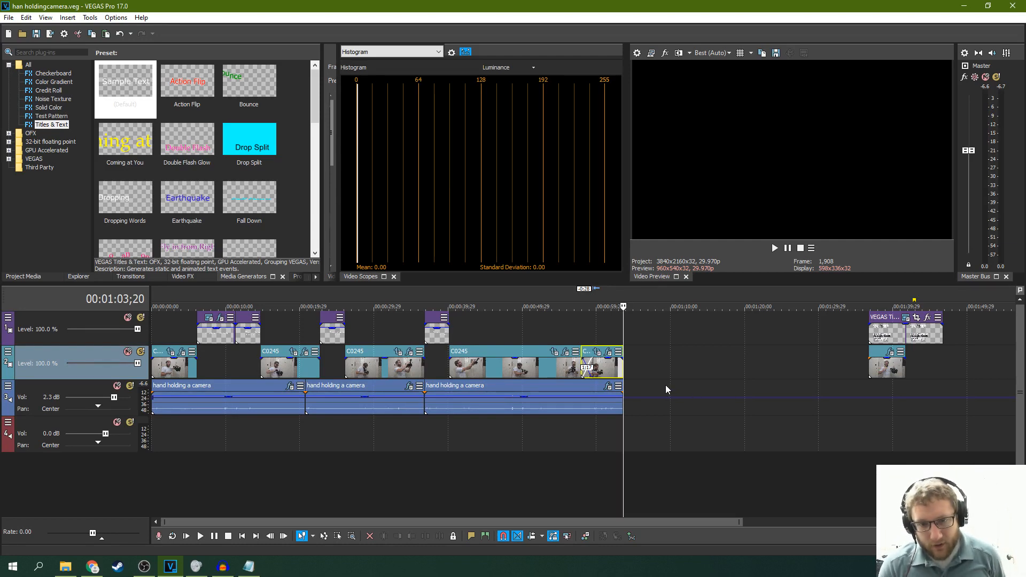
pyautogui.hotkey('alt', 'Tab')
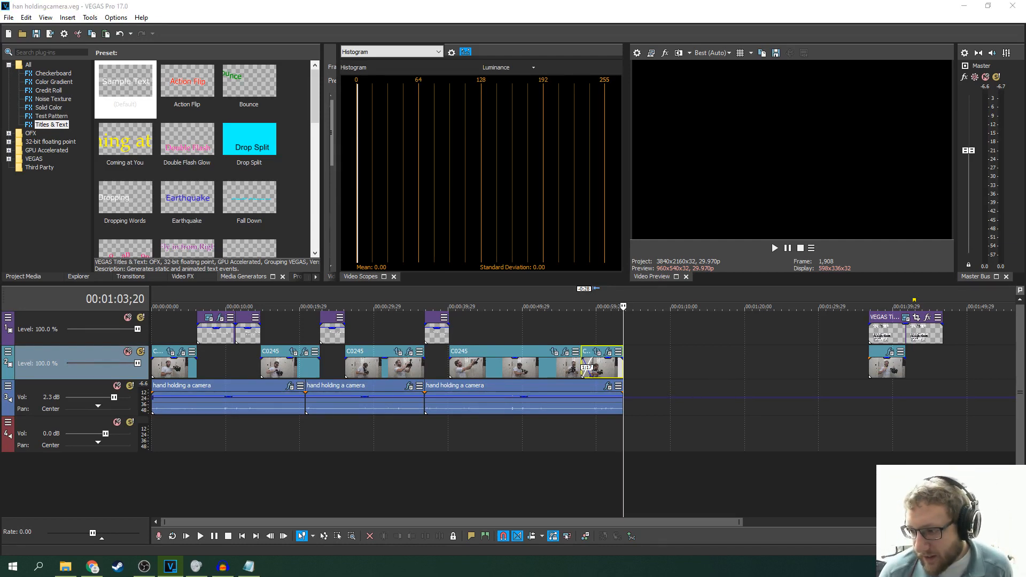
pyautogui.hotkey('alt', 'Tab')
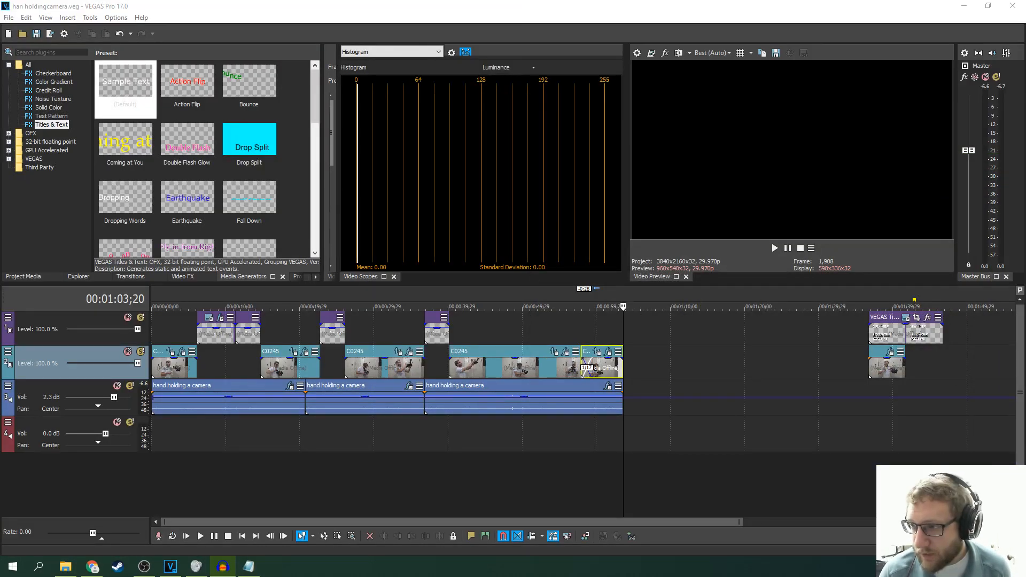
pyautogui.click(183, 318)
pyautogui.click(296, 325)
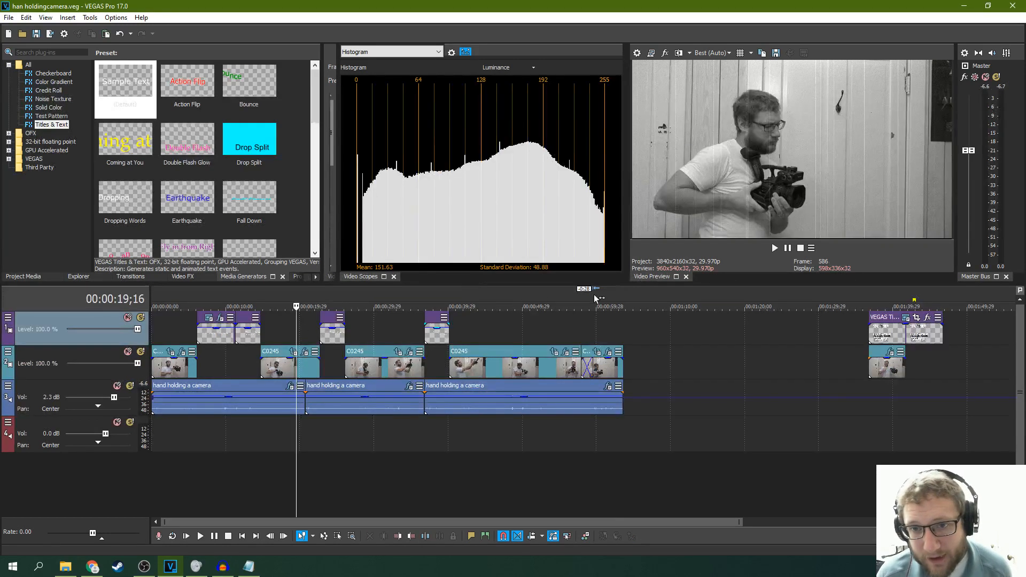
pyautogui.hotkey('alt', 'Tab')
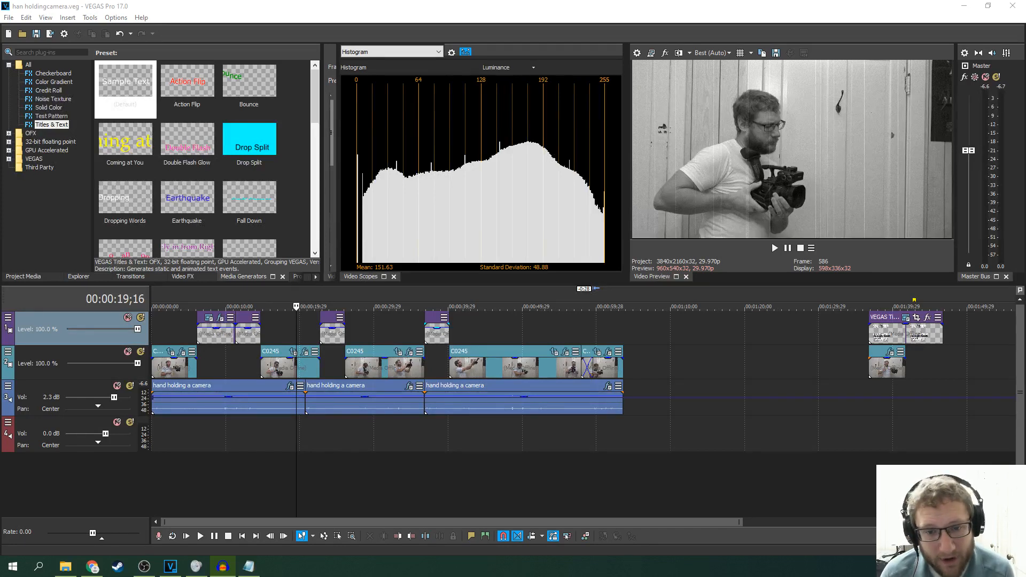
pyautogui.click(556, 333)
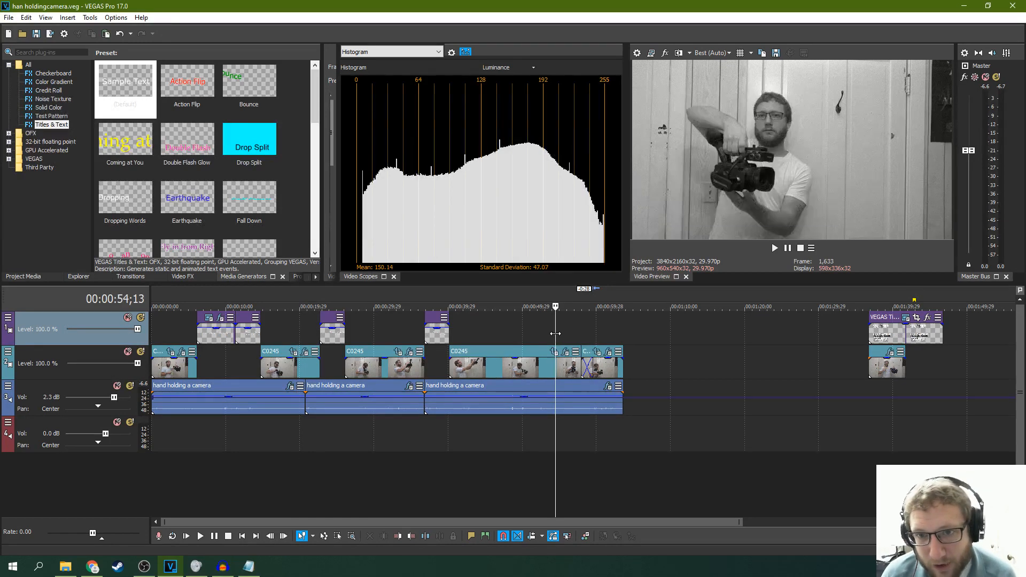
pyautogui.click(528, 333)
pyautogui.click(413, 329)
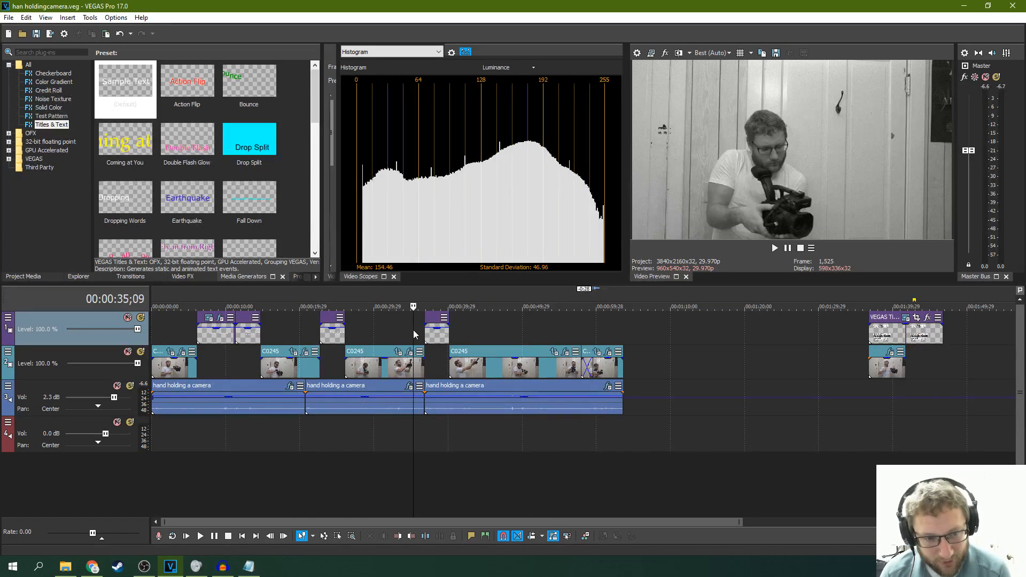